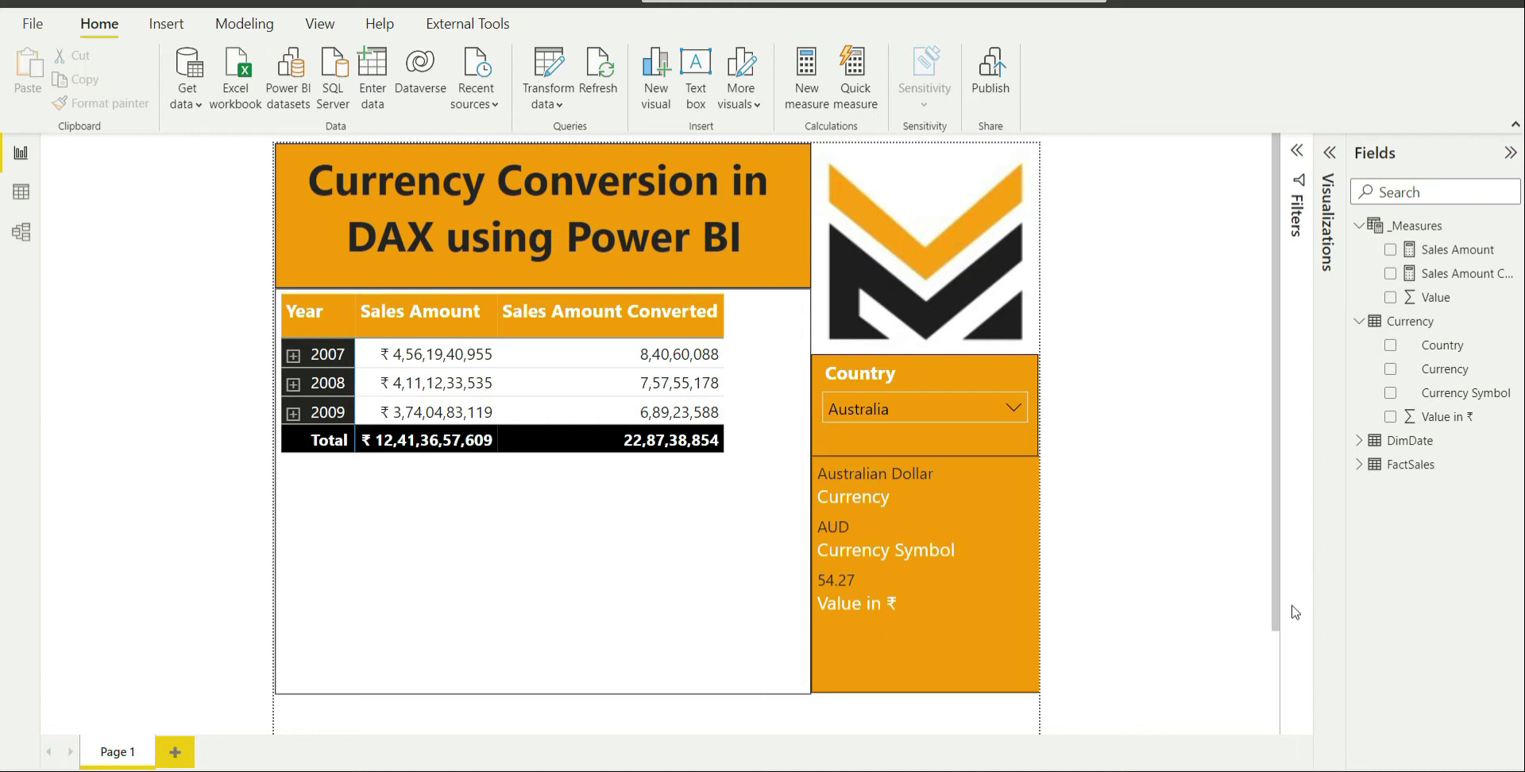
# Examine the data model's DimDate, FactSales, Currency and _Measures tables and their relationships, returning to the report page
pyautogui.click(21, 232)
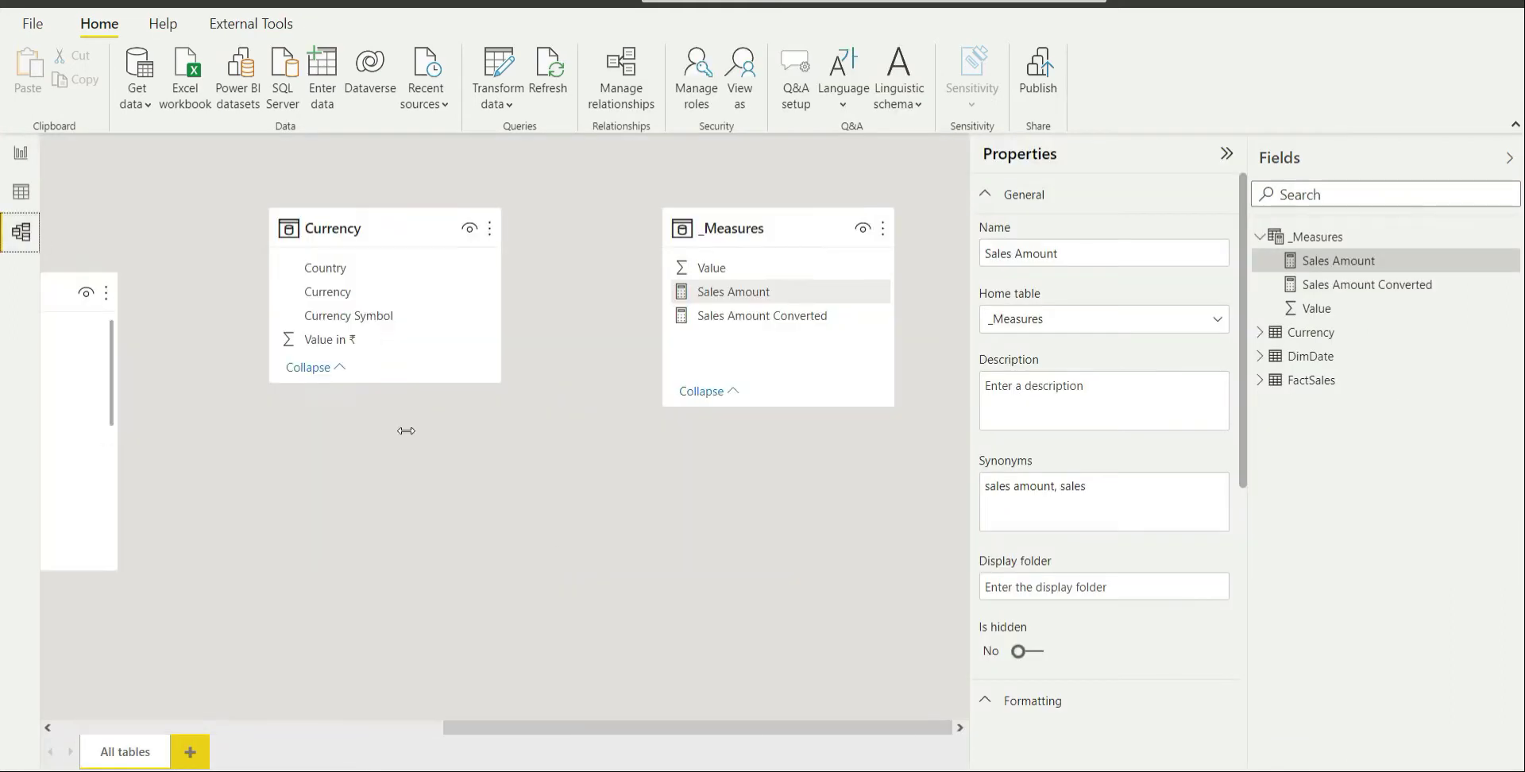
pyautogui.hscroll(-3, 560, 555)
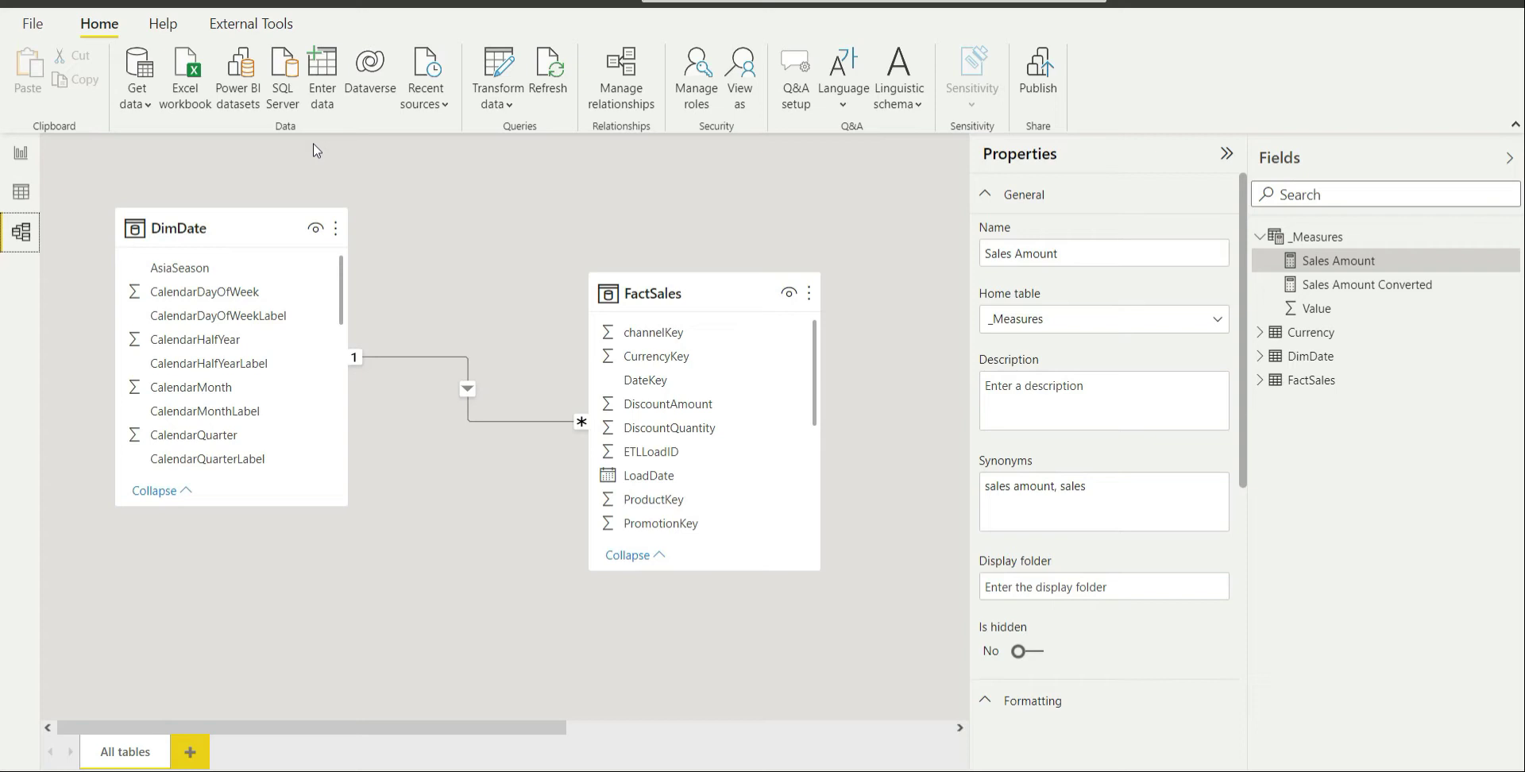
pyautogui.click(22, 153)
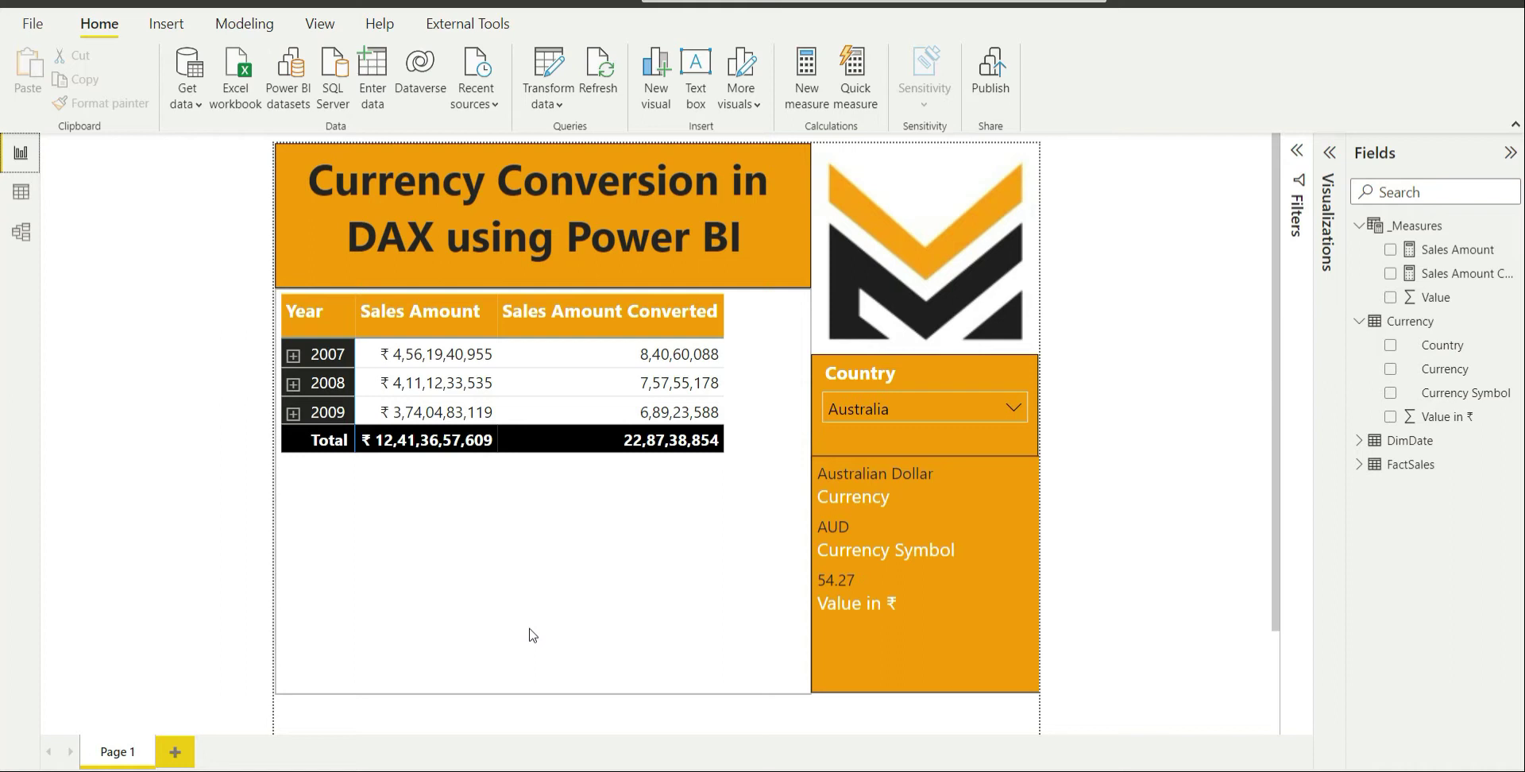
# Switch to Chrome and review the regional tables of currencies against the Indian rupee on the bookmyforex.com exchange-rate page
pyautogui.click(684, 771)
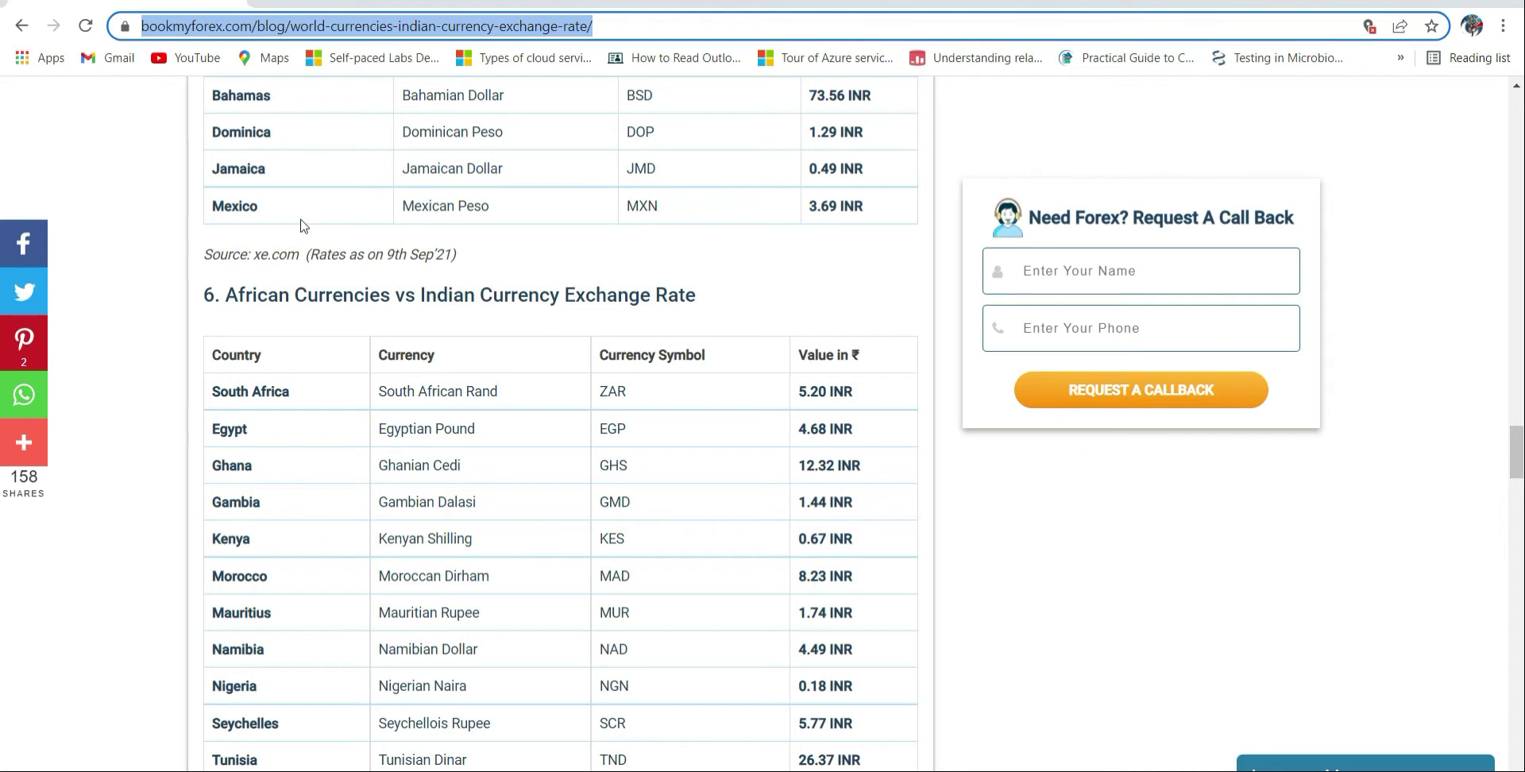
pyautogui.click(165, 196)
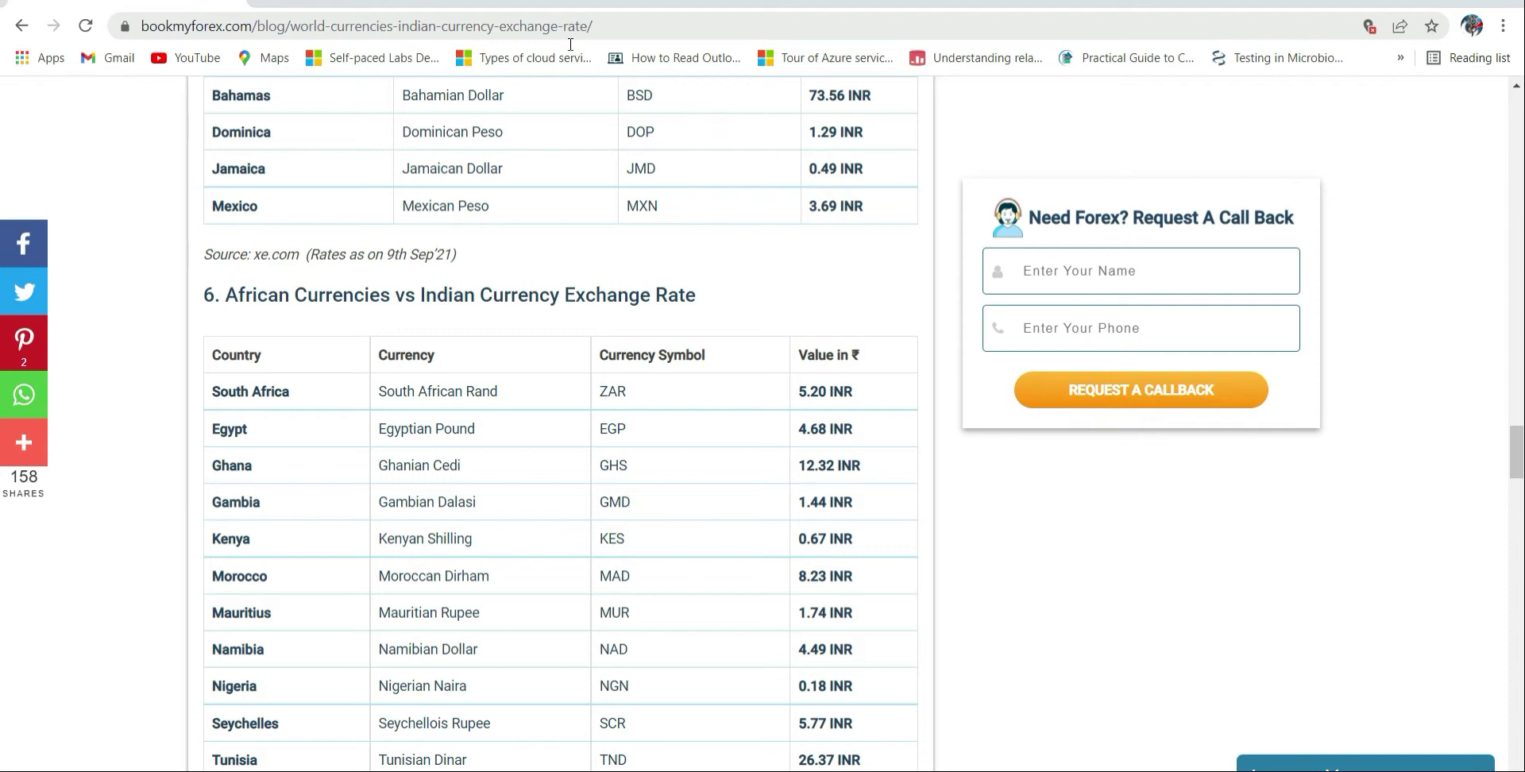
pyautogui.scroll(12, 649, 306)
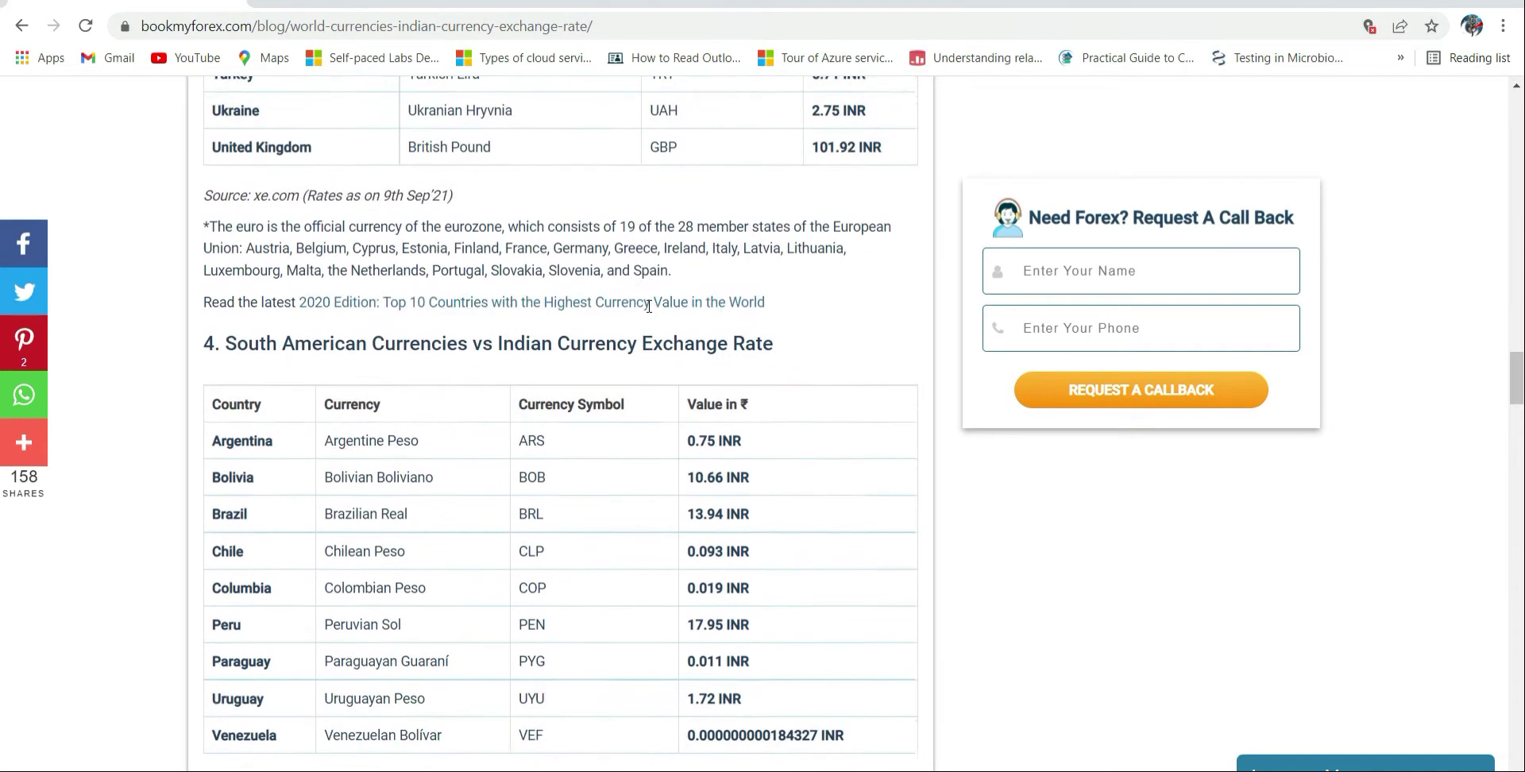
pyautogui.scroll(2, 649, 306)
pyautogui.scroll(10, 649, 305)
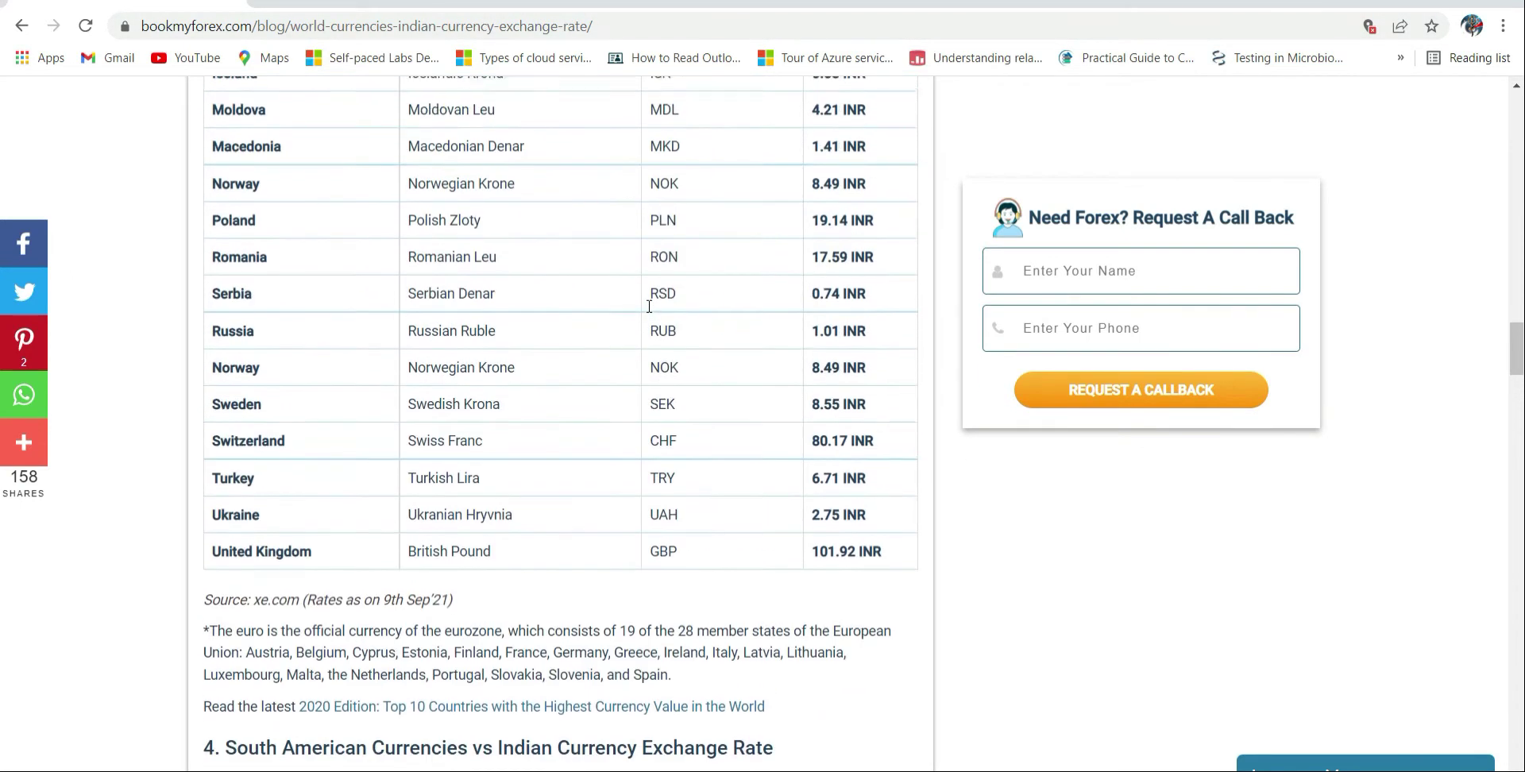
pyautogui.scroll(18, 649, 305)
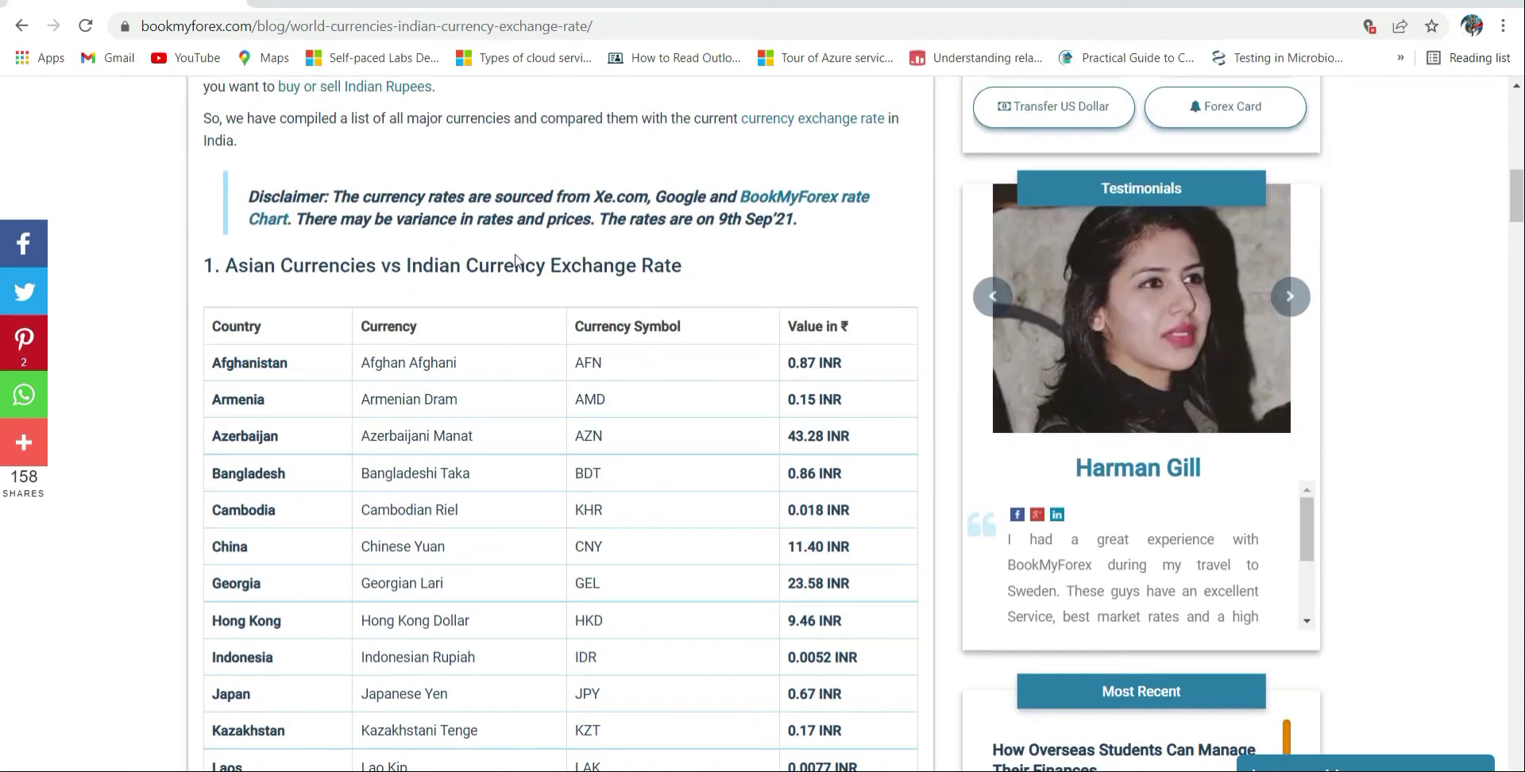
pyautogui.scroll(-1, 510, 286)
pyautogui.scroll(-20, 510, 286)
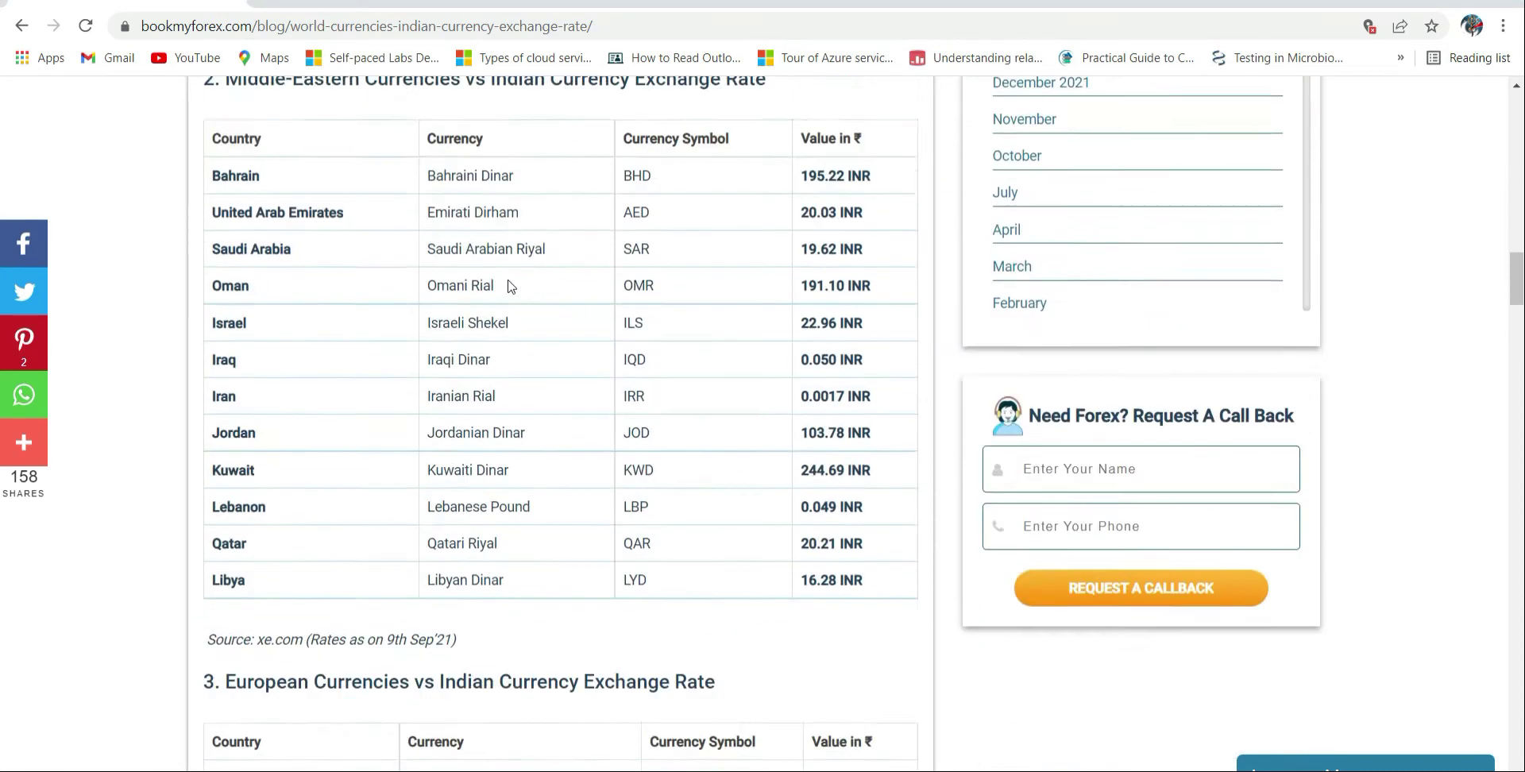
pyautogui.scroll(-20, 509, 286)
pyautogui.scroll(20, 510, 286)
pyautogui.scroll(20, 510, 285)
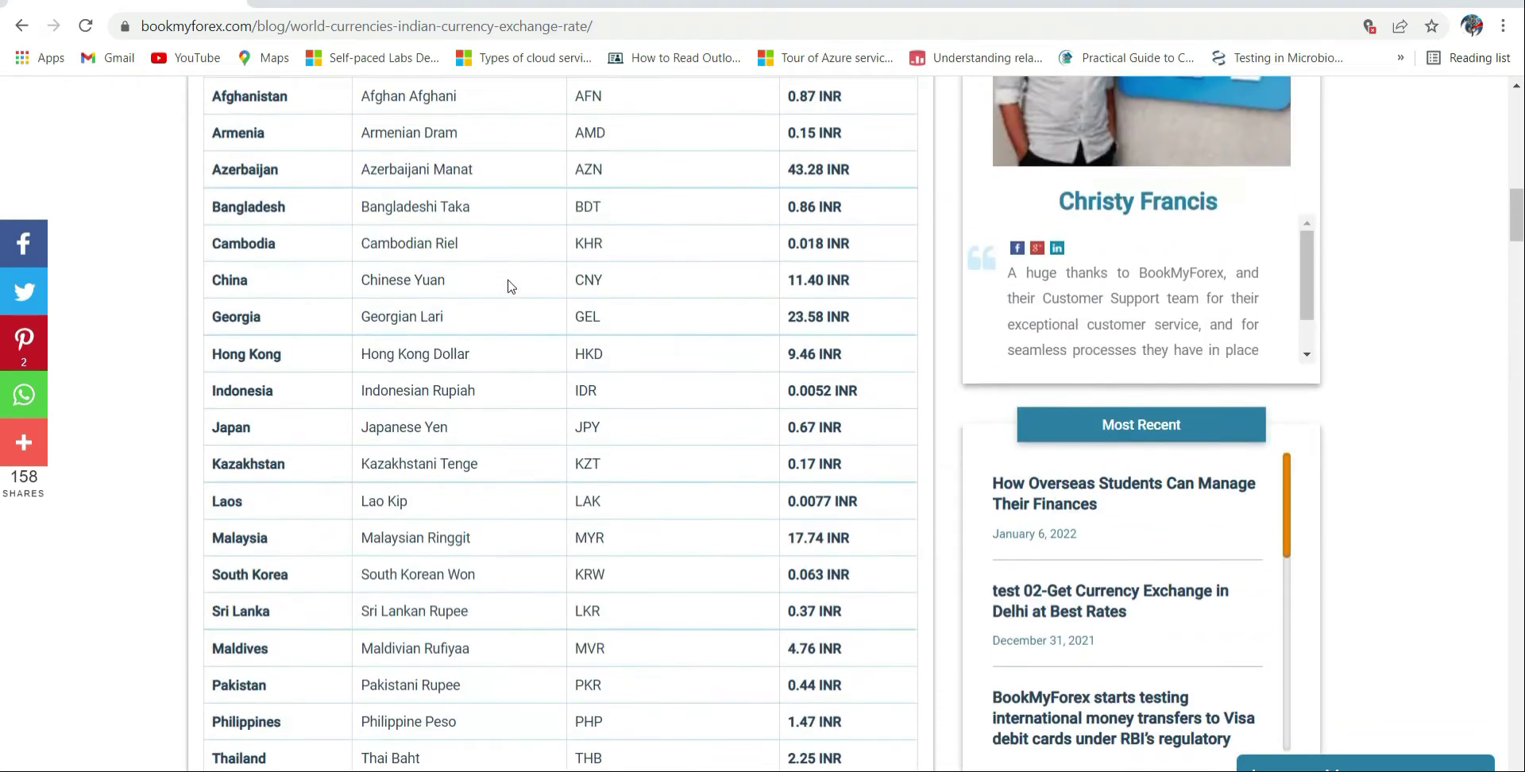
pyautogui.scroll(-3, 509, 286)
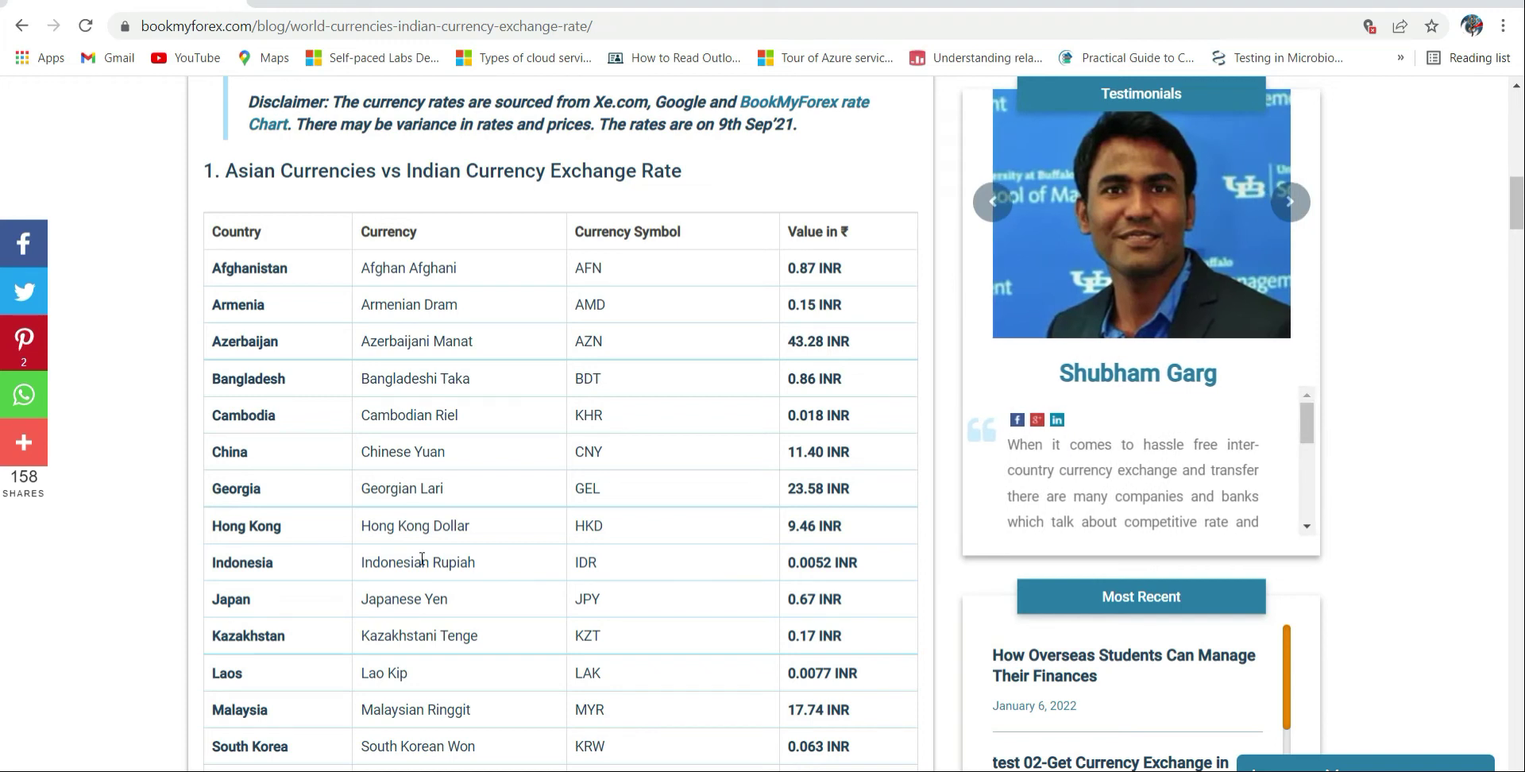
pyautogui.scroll(-1, 422, 559)
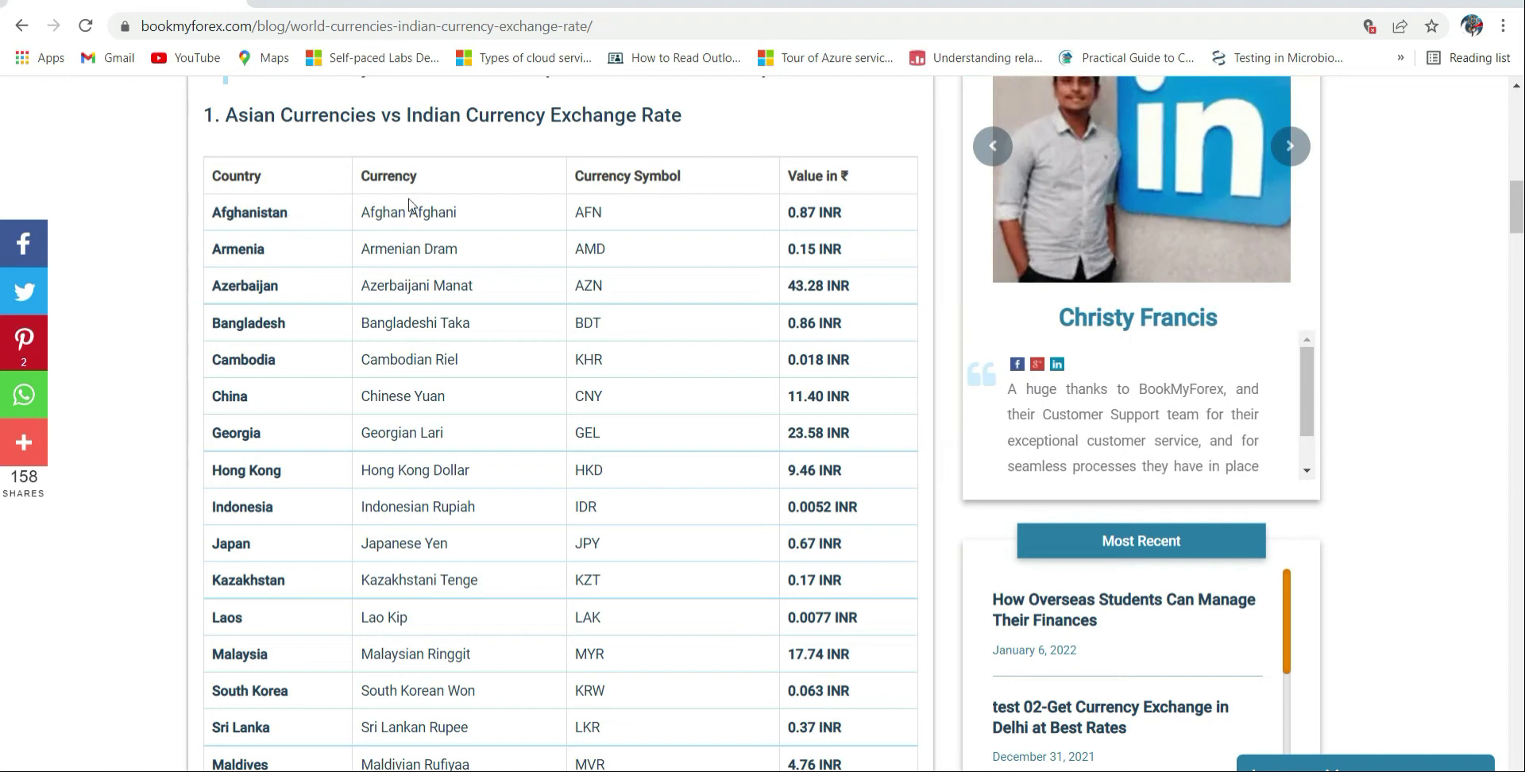
pyautogui.scroll(-12, 319, 204)
pyautogui.scroll(-11, 416, 362)
pyautogui.scroll(-5, 415, 362)
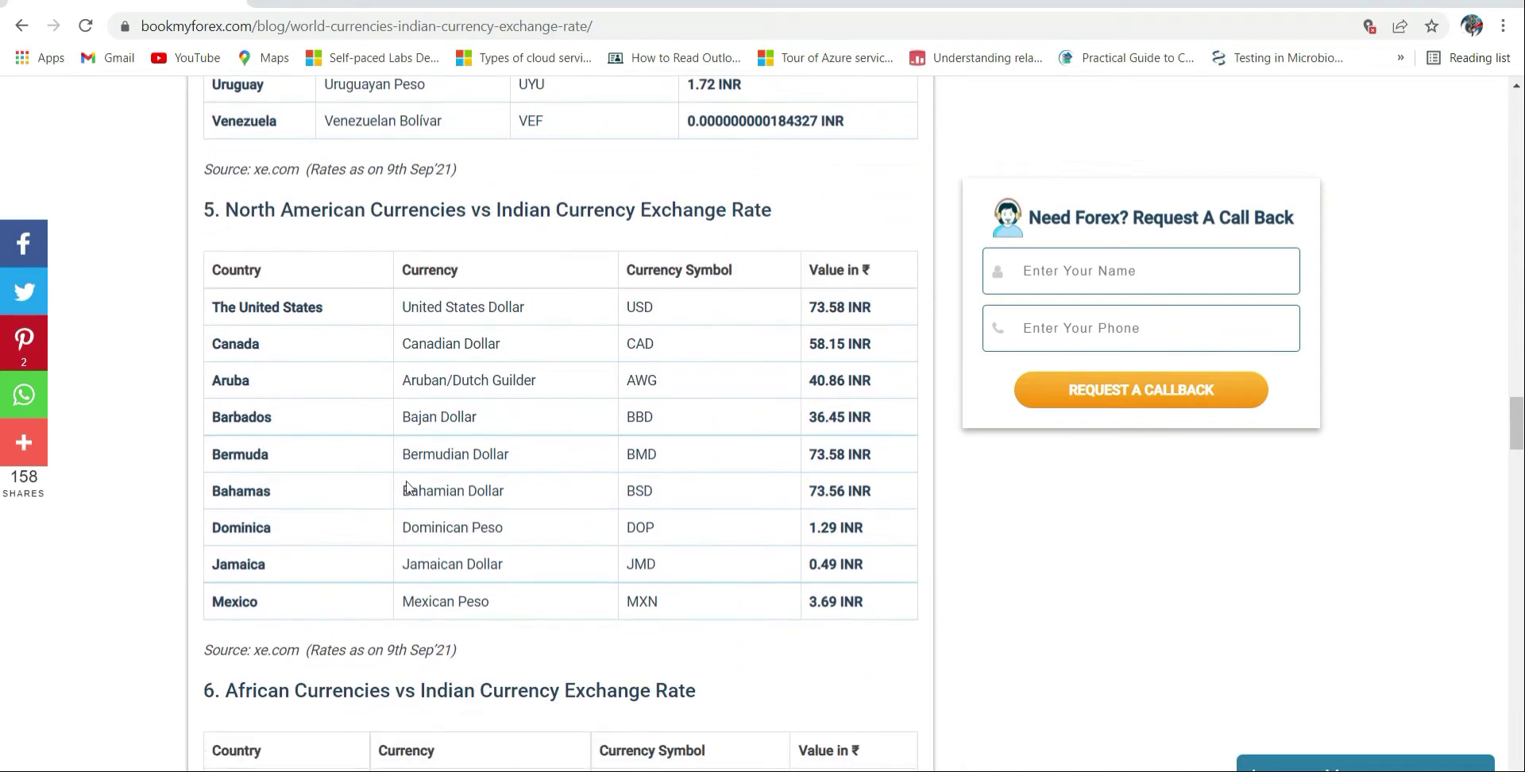
# Copy the bookmyforex.com/blog/world-currencies-indian-currency-exchange-rate/ address and connect to it as a Web data source in Power BI Desktop
pyautogui.click(590, 30)
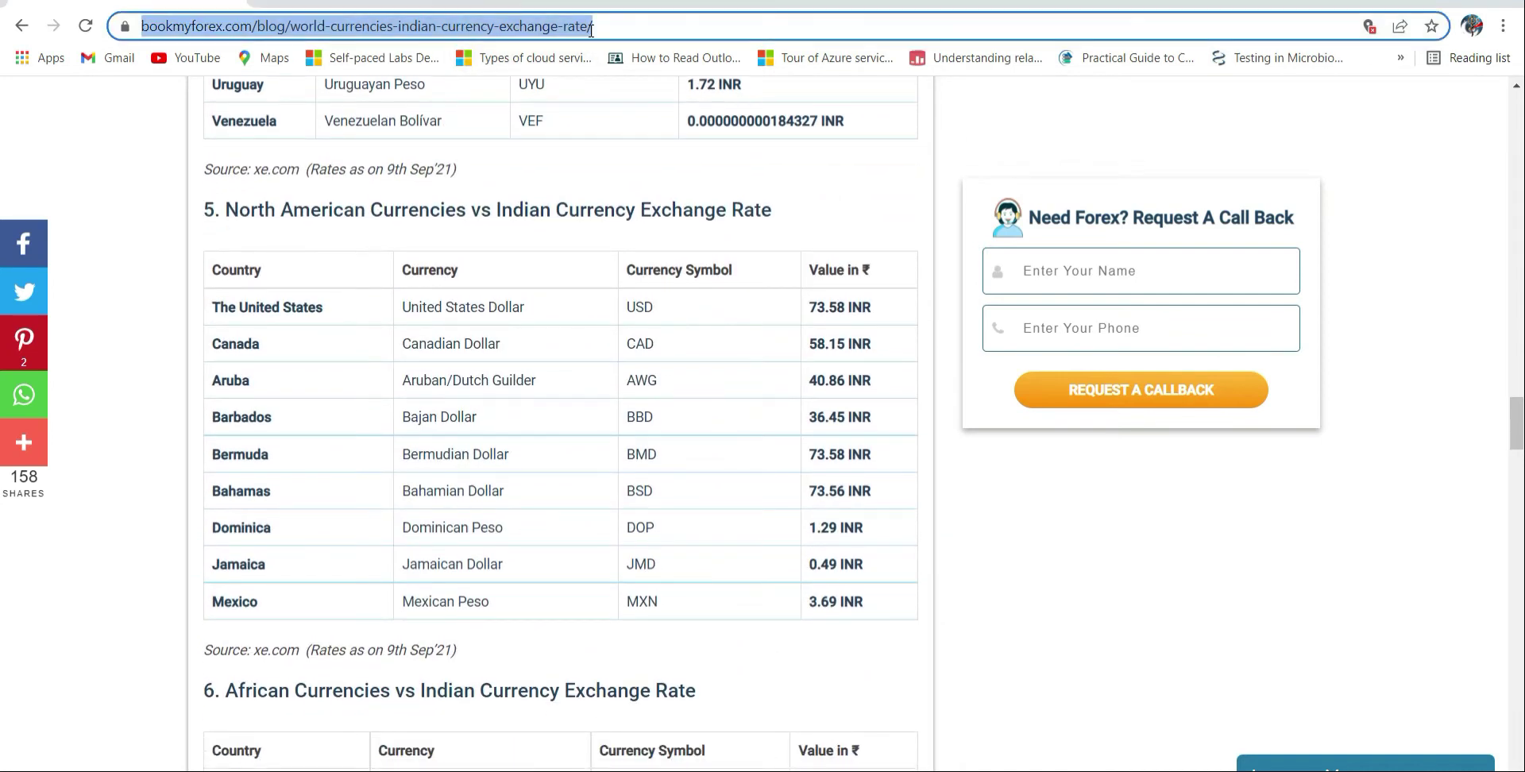
pyautogui.click(699, 771)
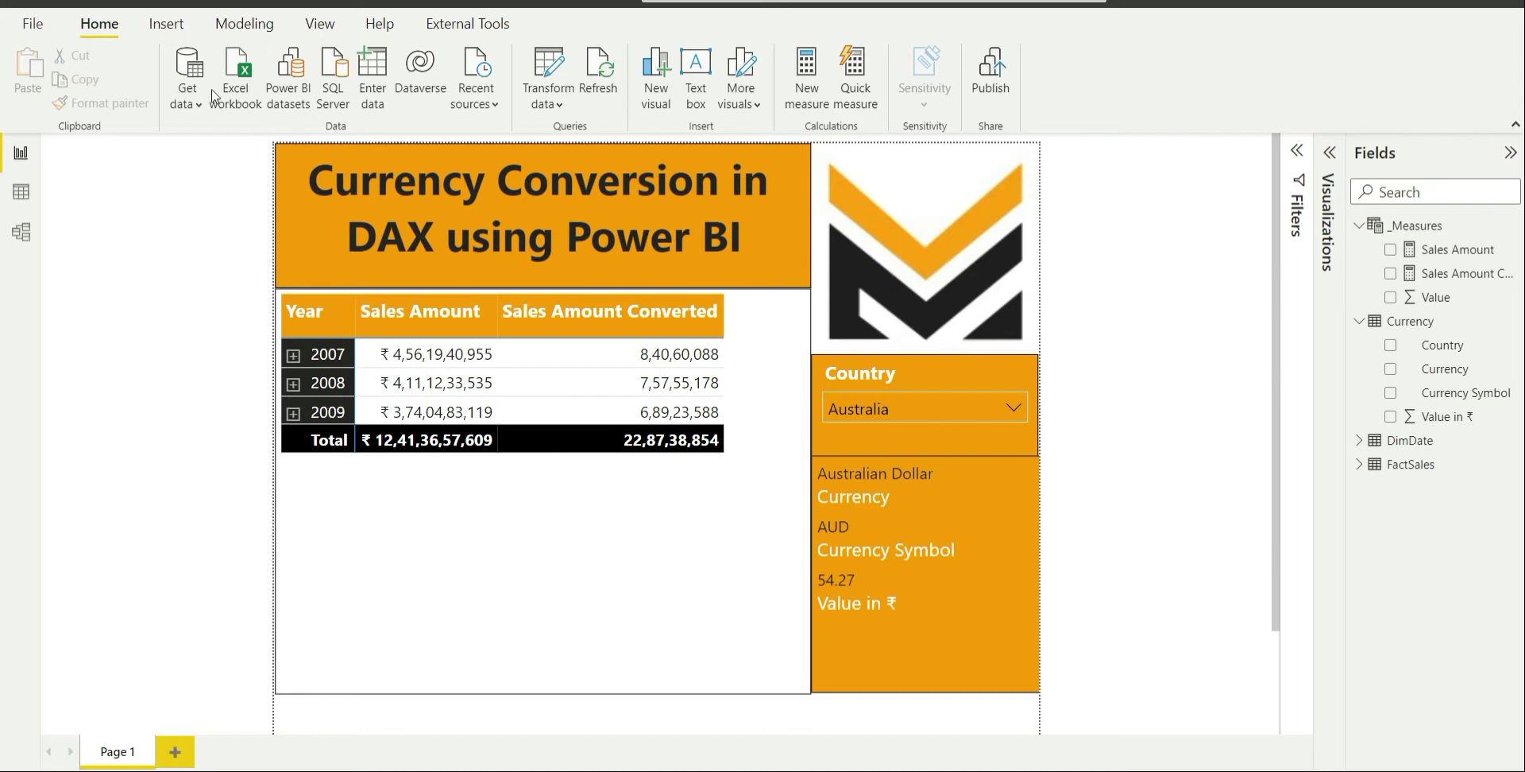
pyautogui.click(197, 70)
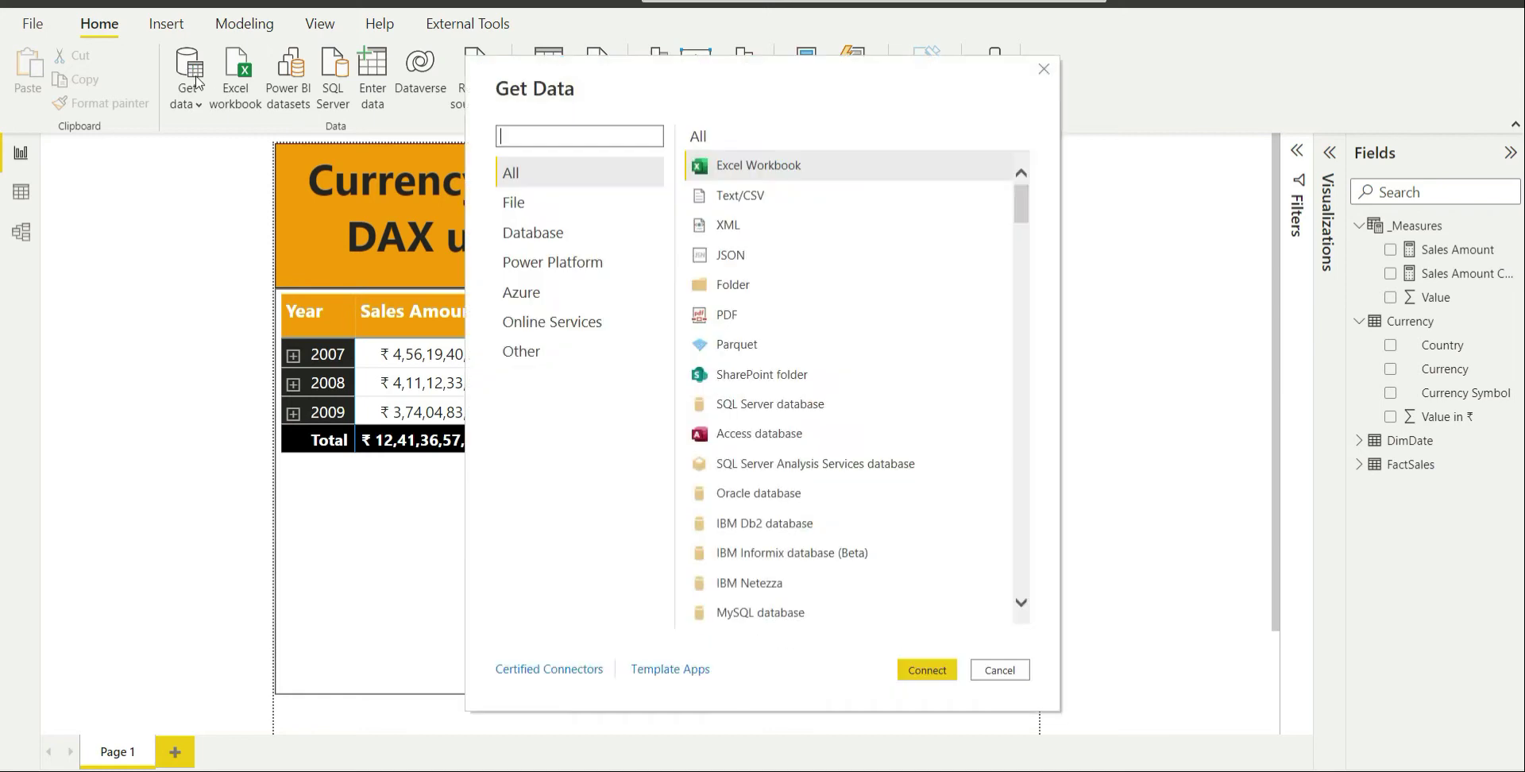
pyautogui.click(537, 359)
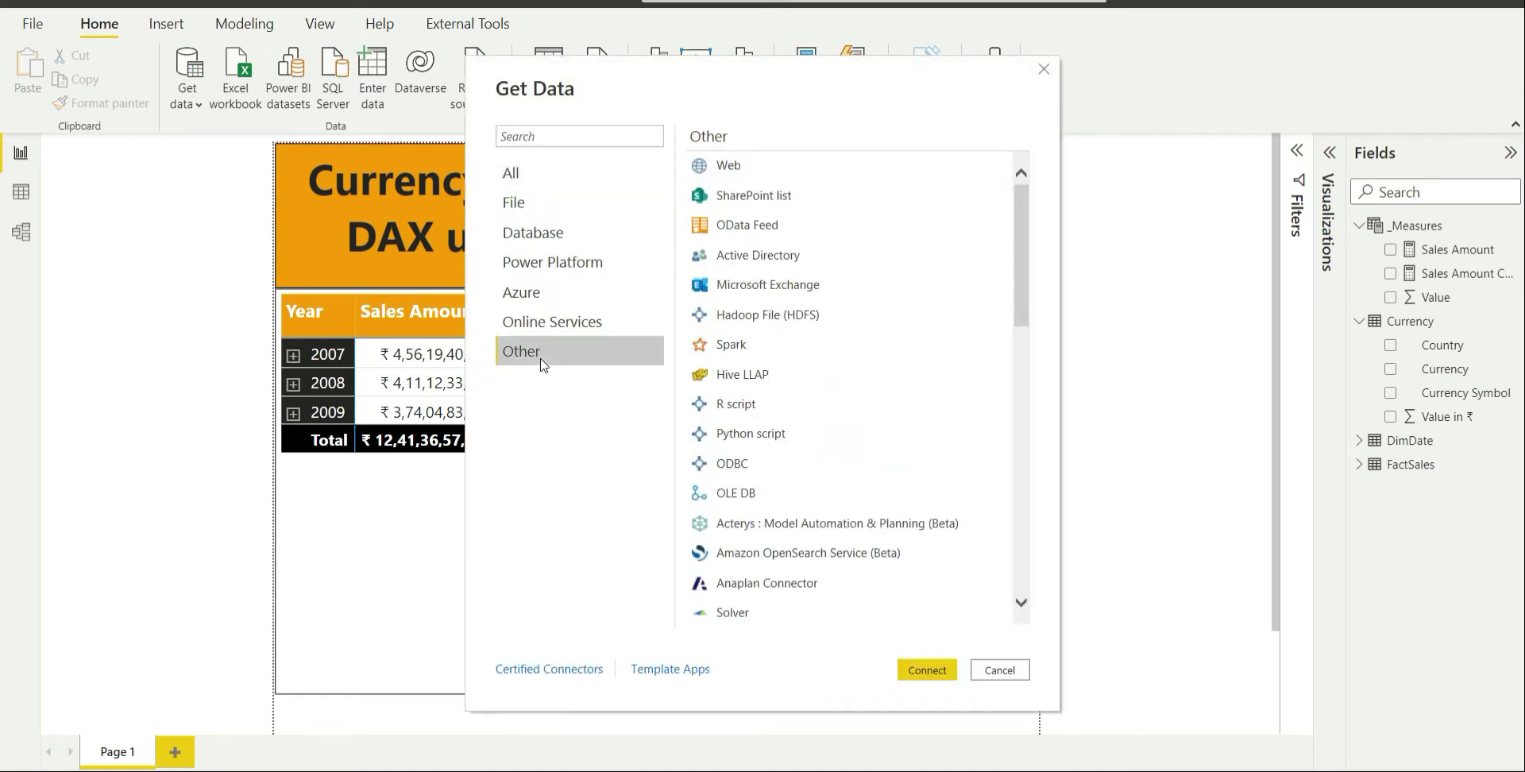
pyautogui.click(807, 162)
pyautogui.click(921, 667)
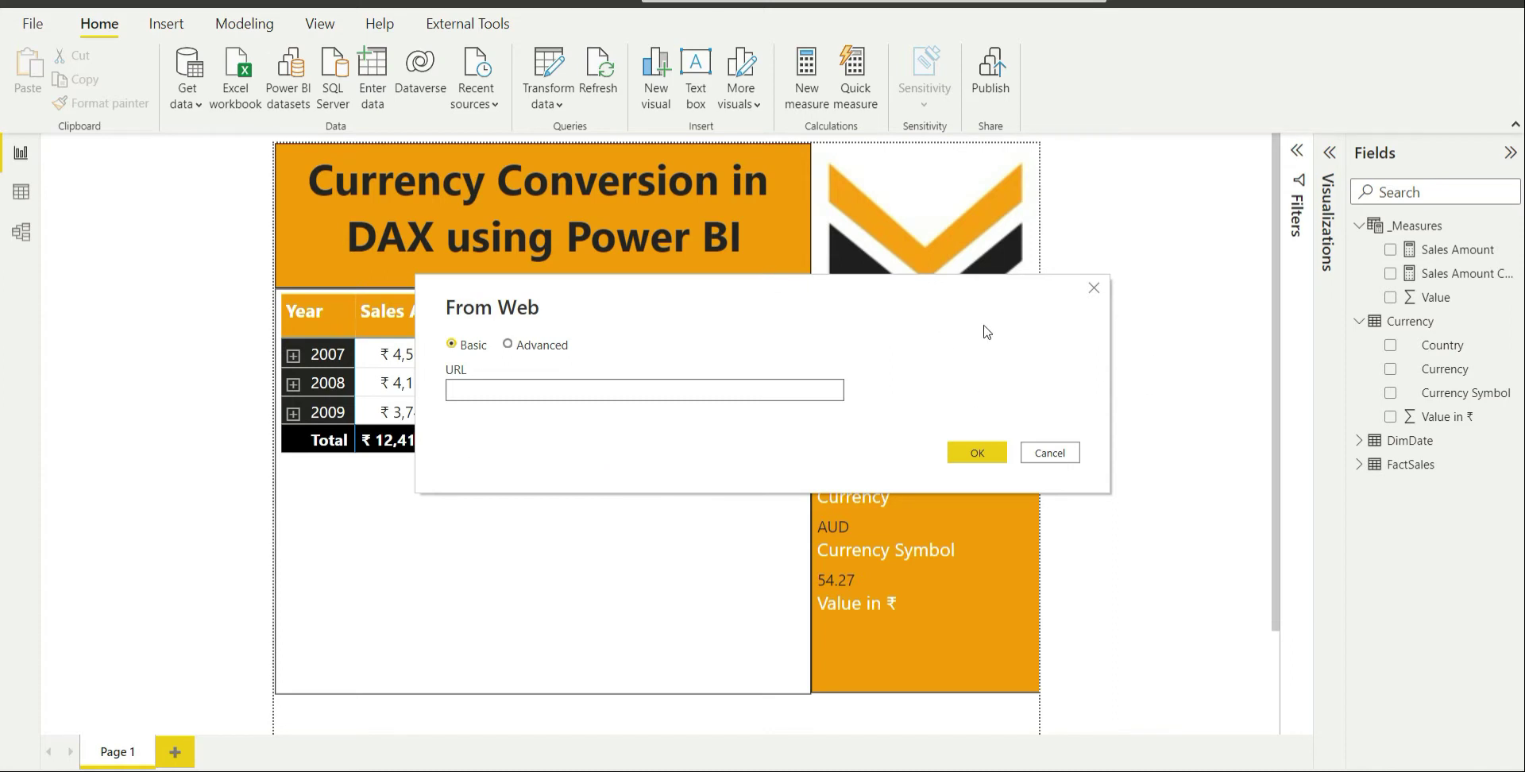
pyautogui.hotkey('ctrl', 'v')
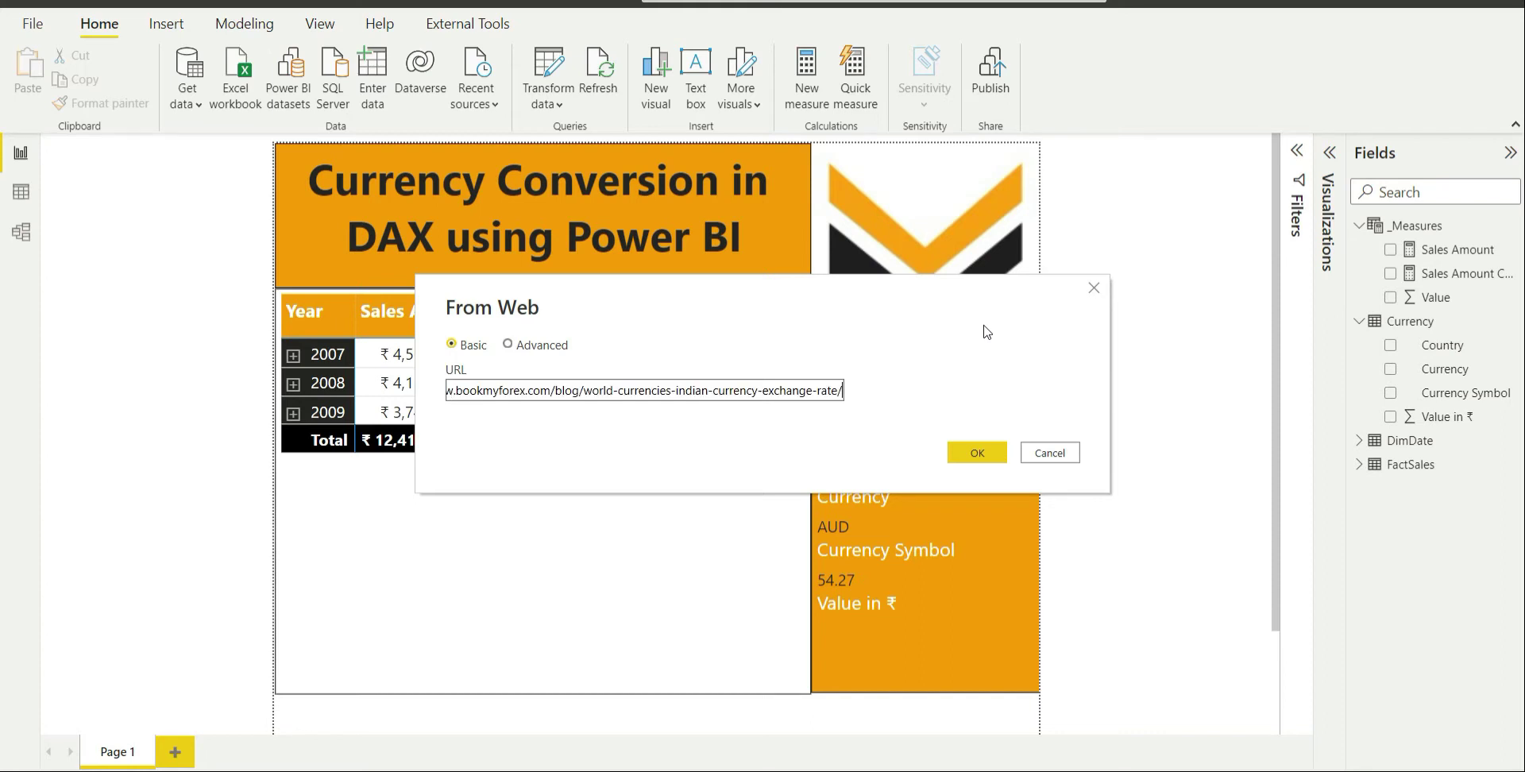
pyautogui.click(983, 454)
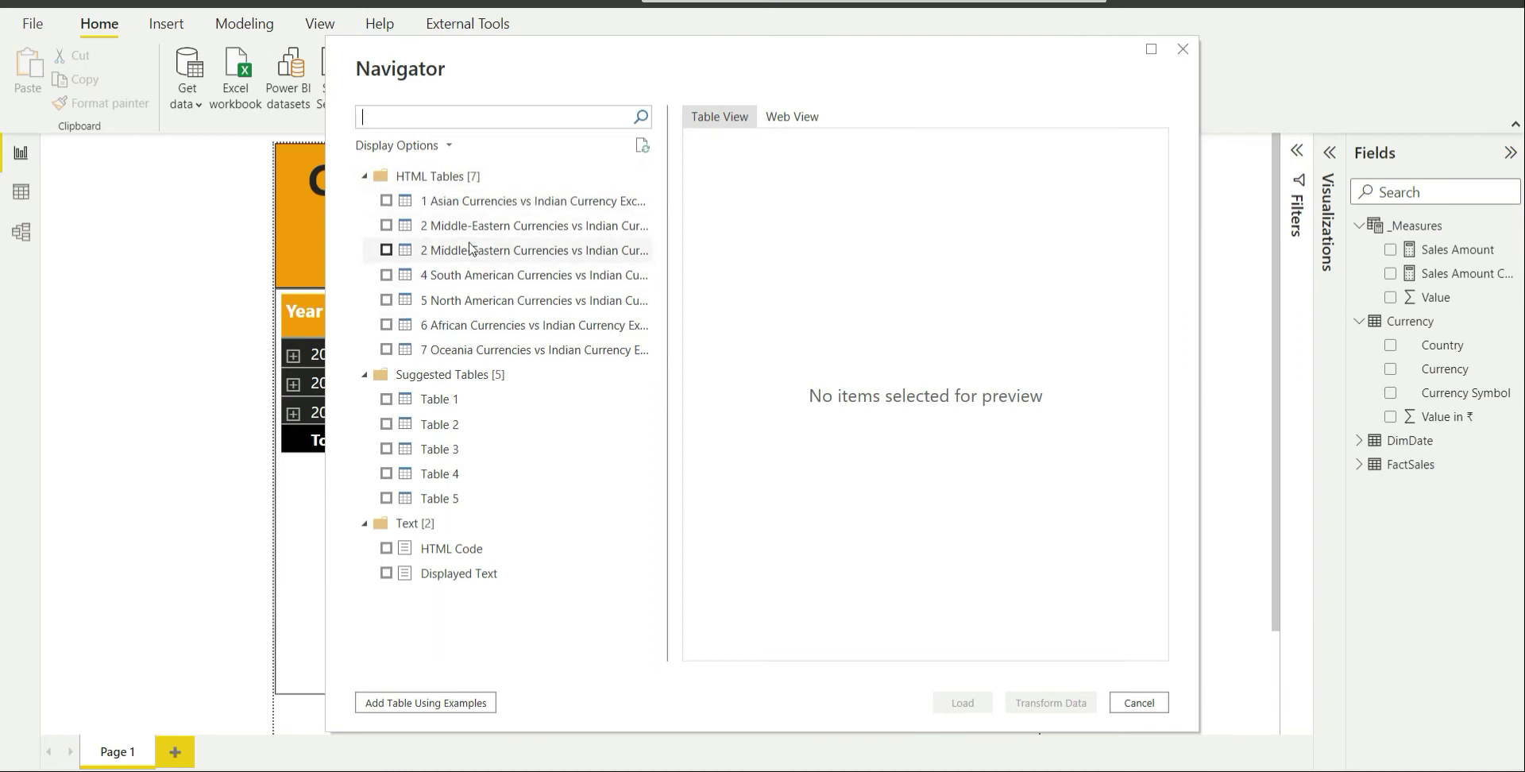
# Preview and mark the Asian and first Middle-Eastern currency tables for import, cancel the import and return to the report
pyautogui.click(453, 203)
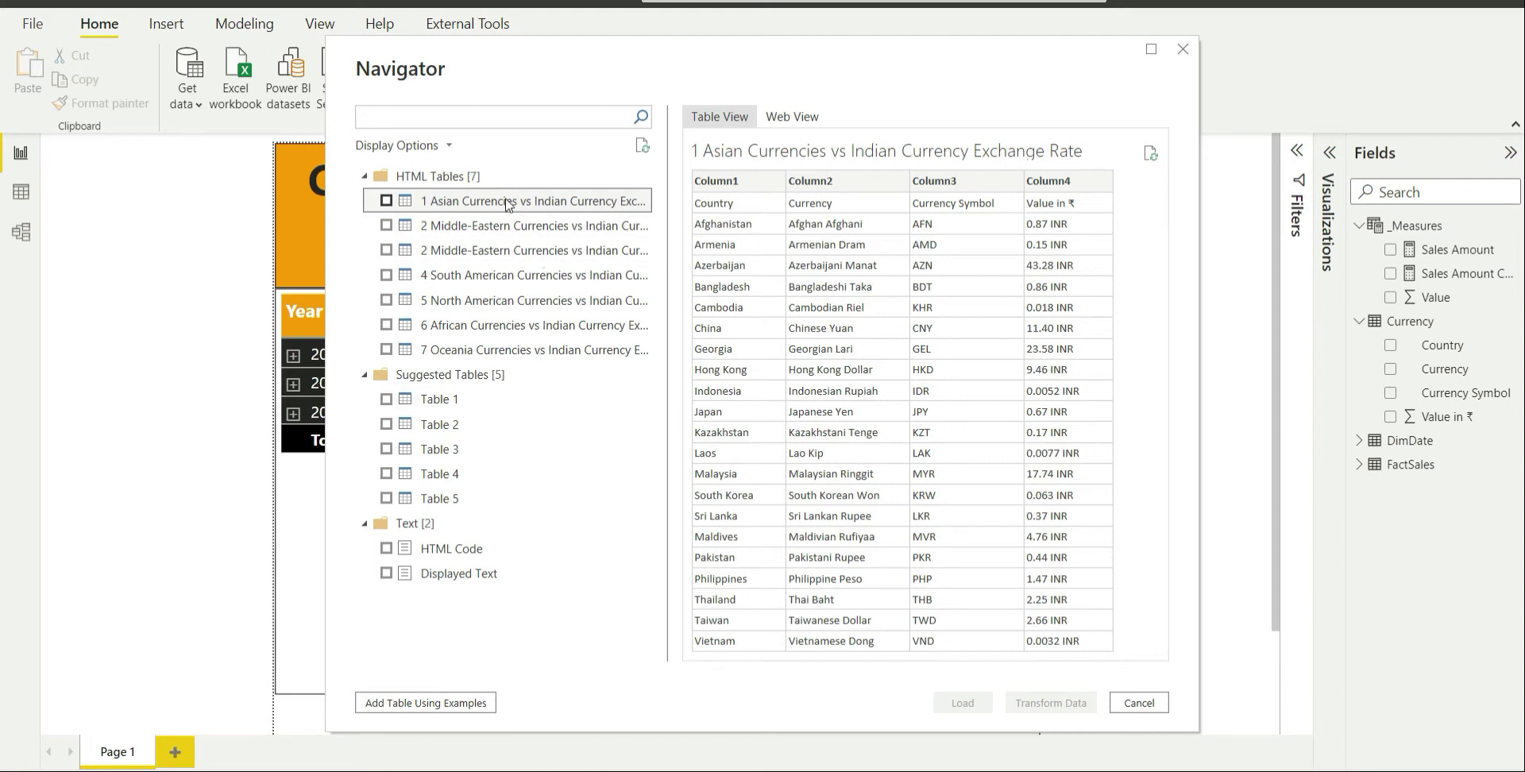
pyautogui.click(379, 203)
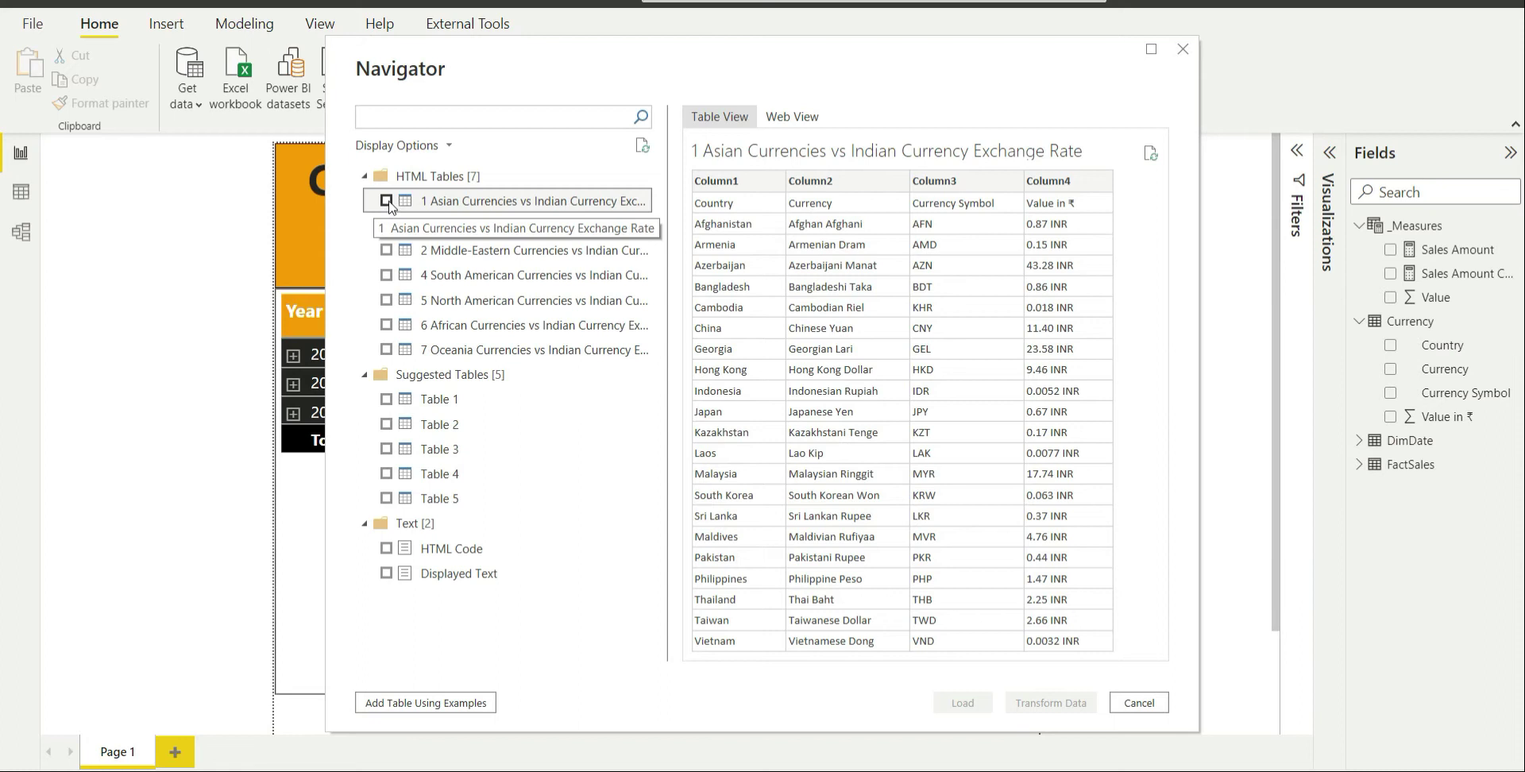
pyautogui.click(386, 226)
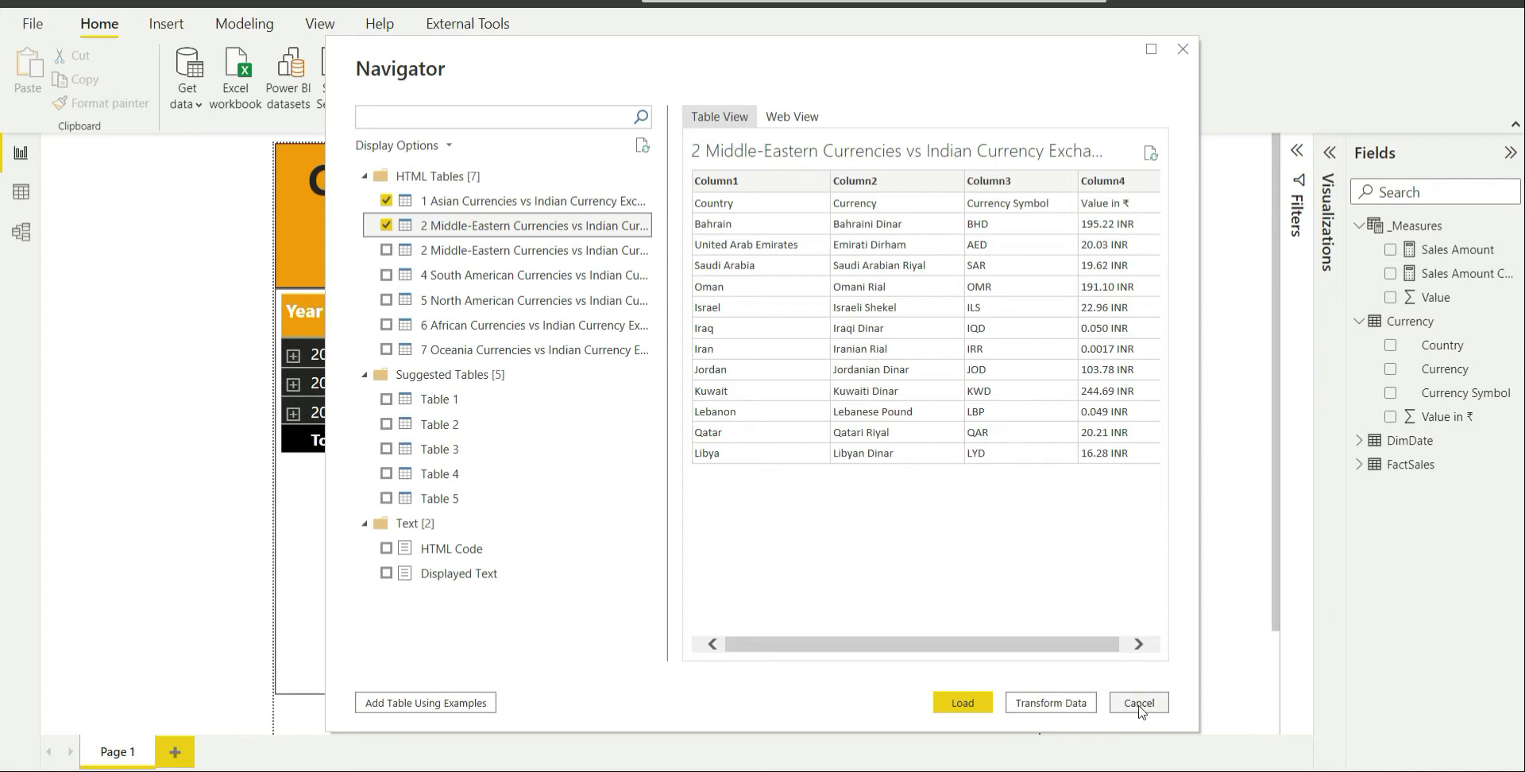
pyautogui.hotkey('alt', 'Tab')
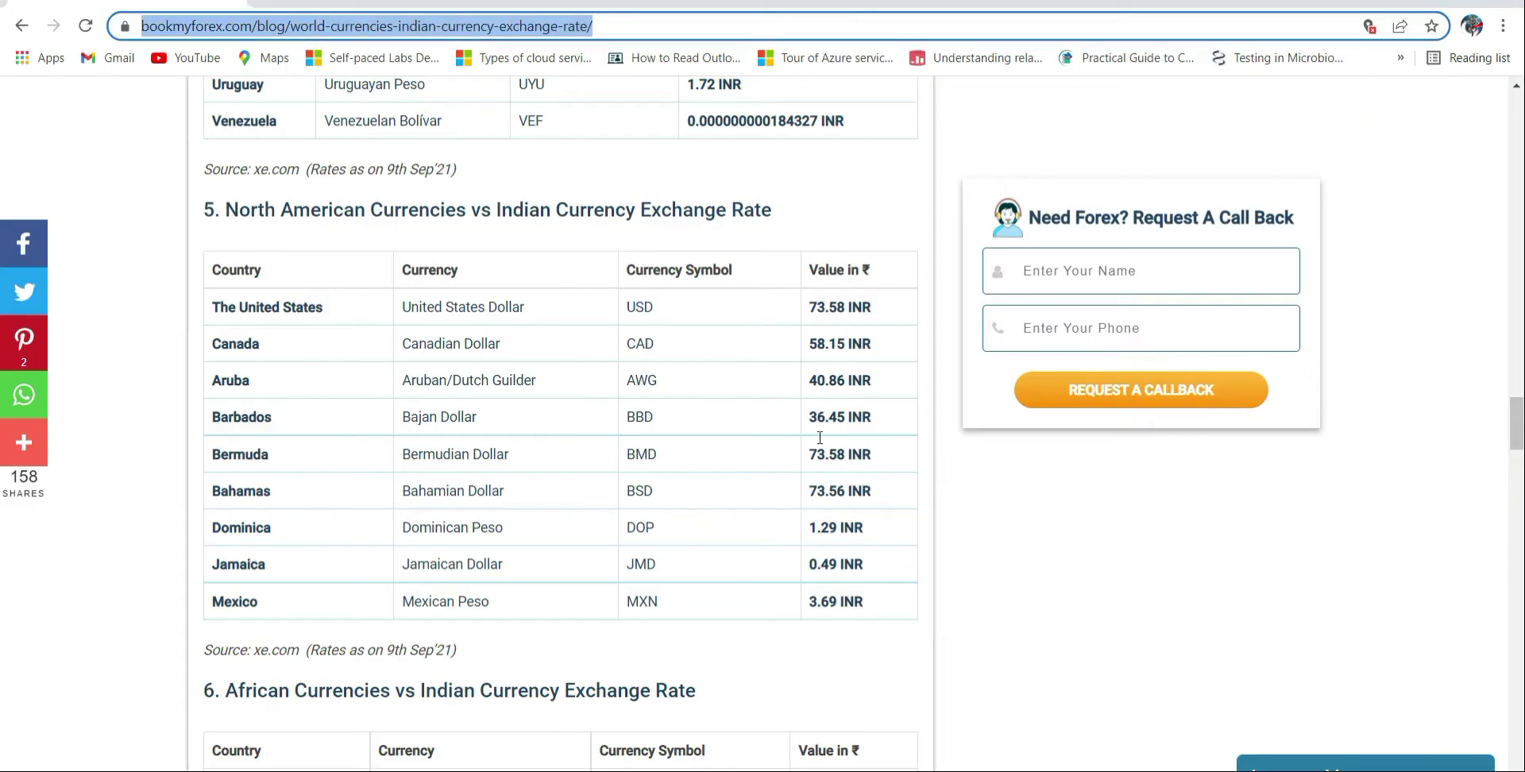
pyautogui.click(708, 771)
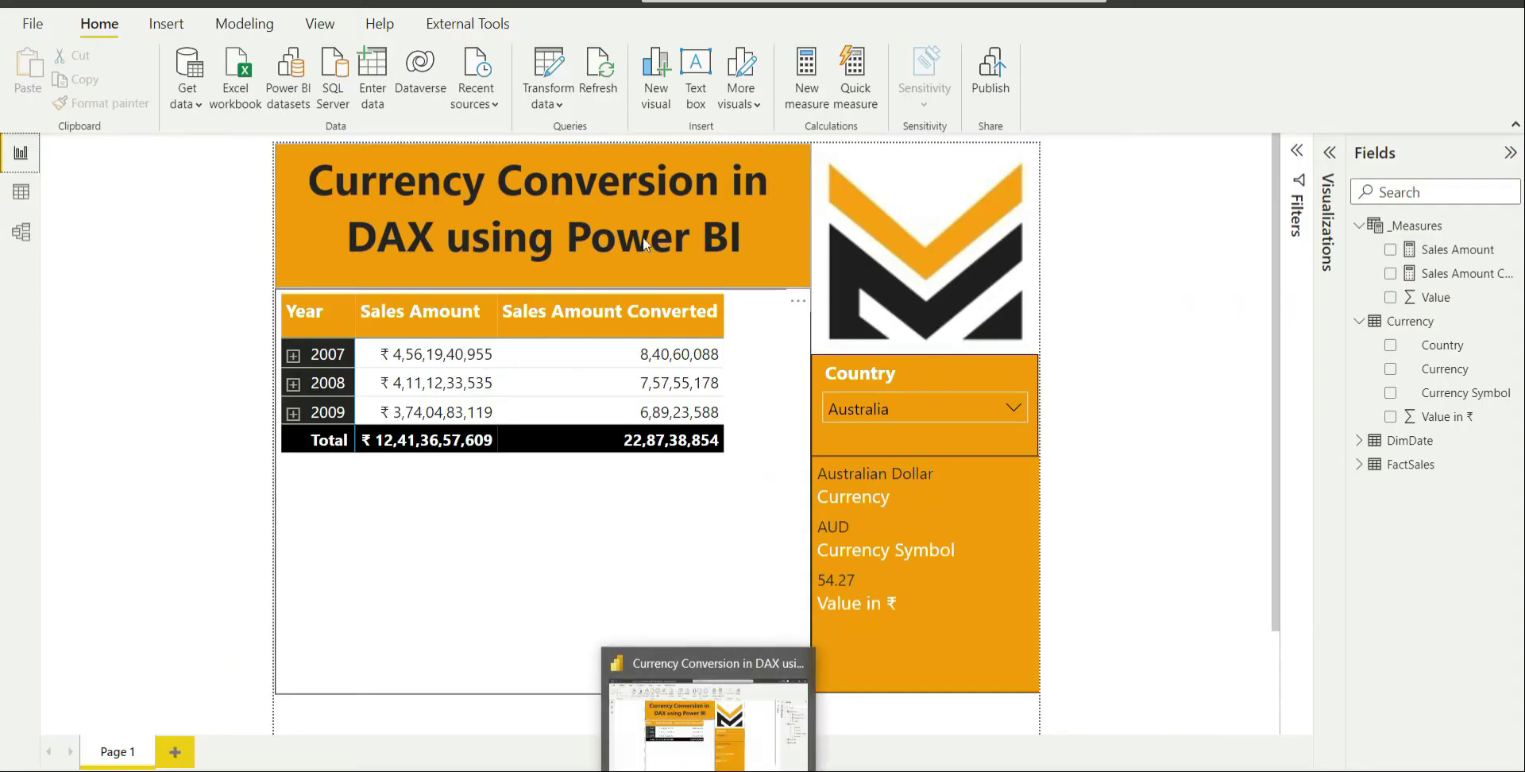
# Open the Power Query Editor and examine the Asian Currencies query through its applied steps, from Source to Changed Type1
pyautogui.click(548, 70)
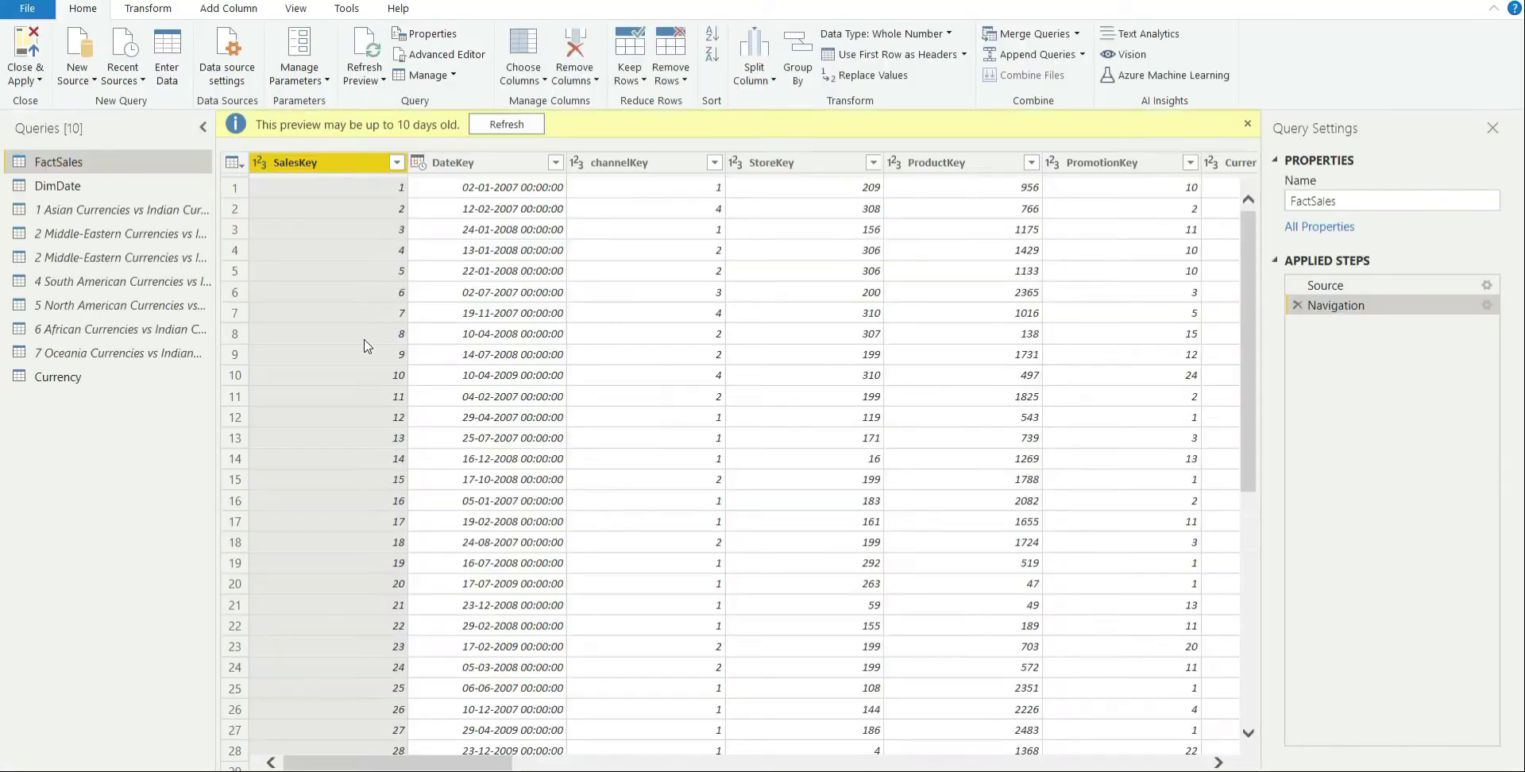
pyautogui.click(119, 211)
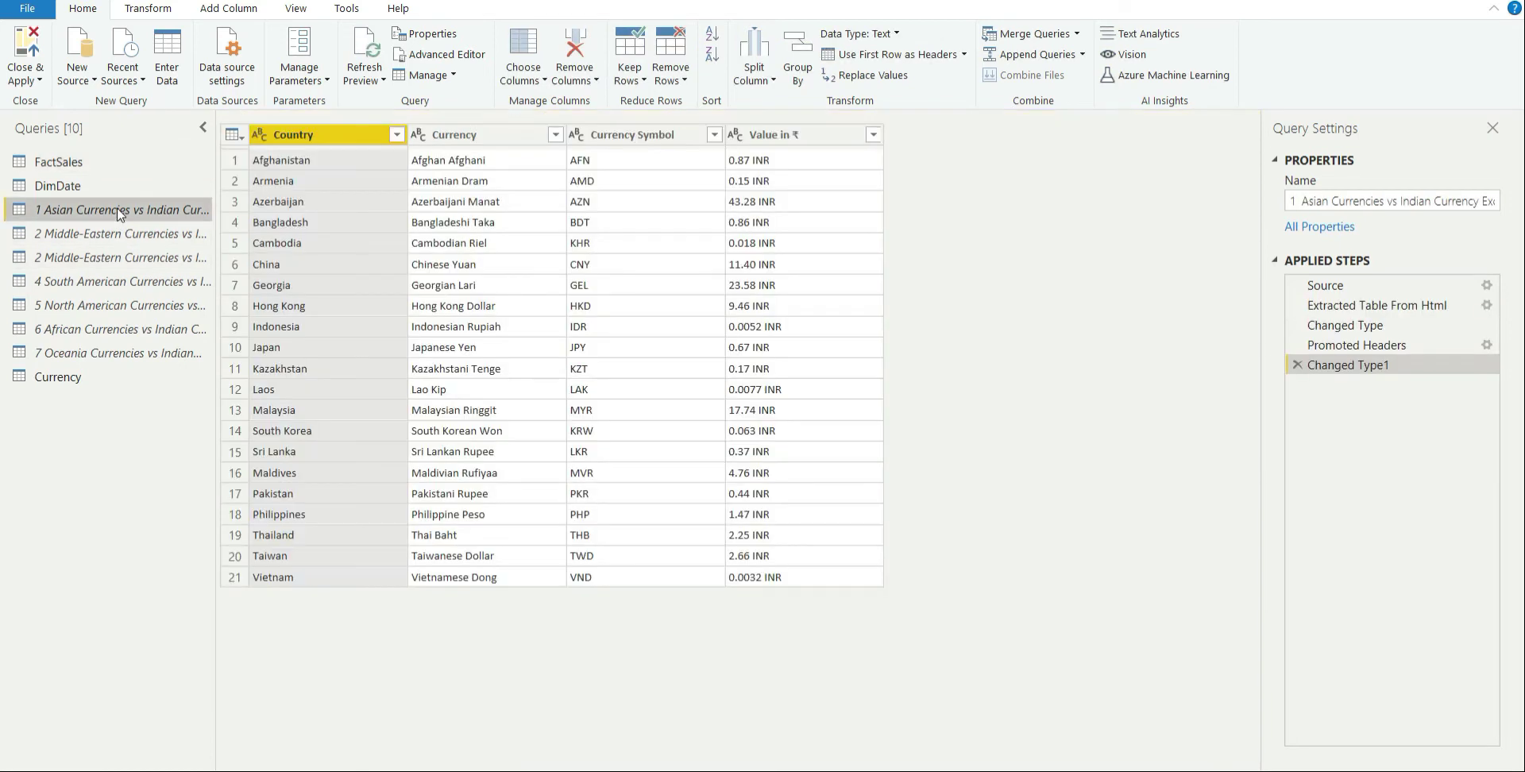
pyautogui.click(1372, 286)
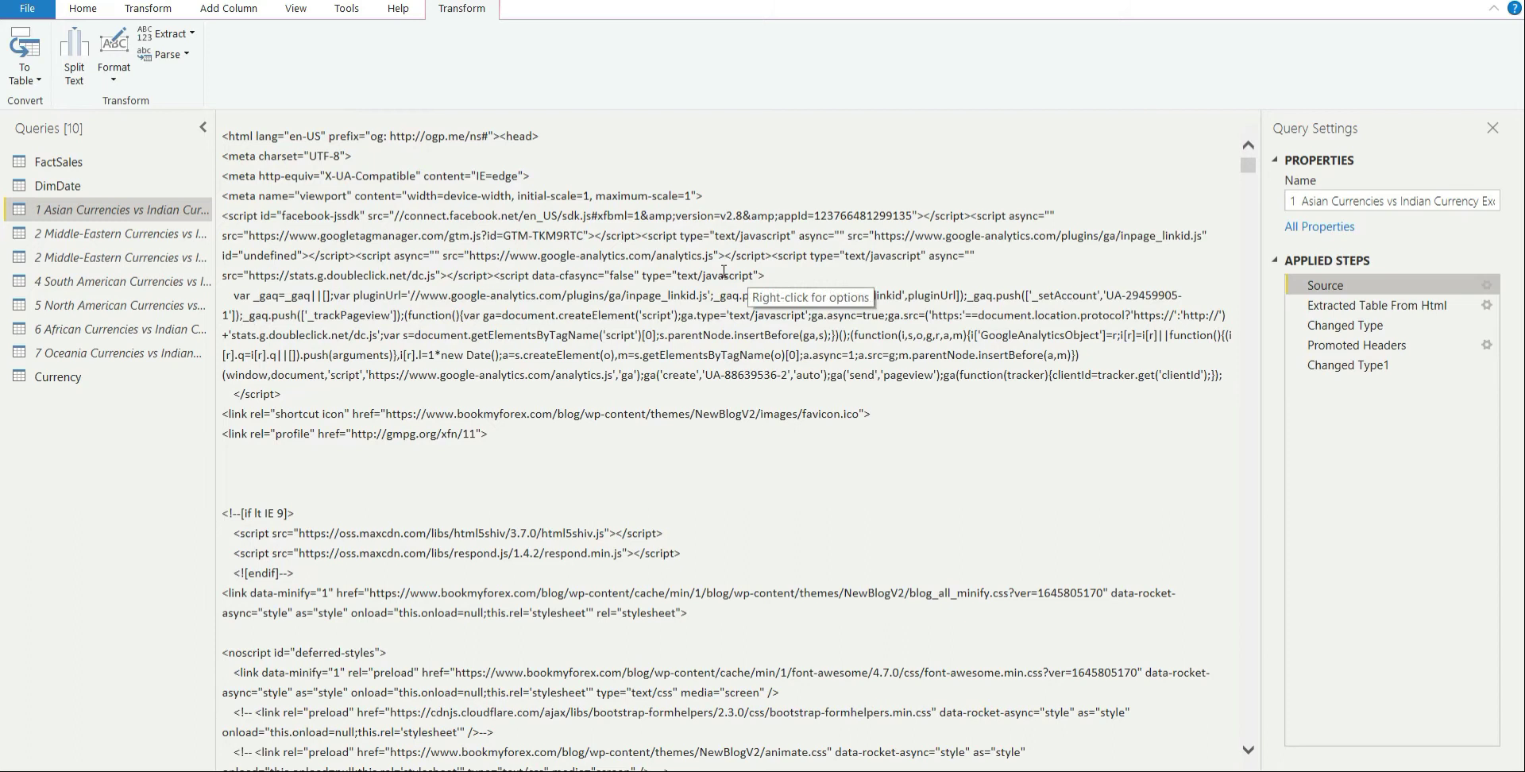
pyautogui.click(1386, 325)
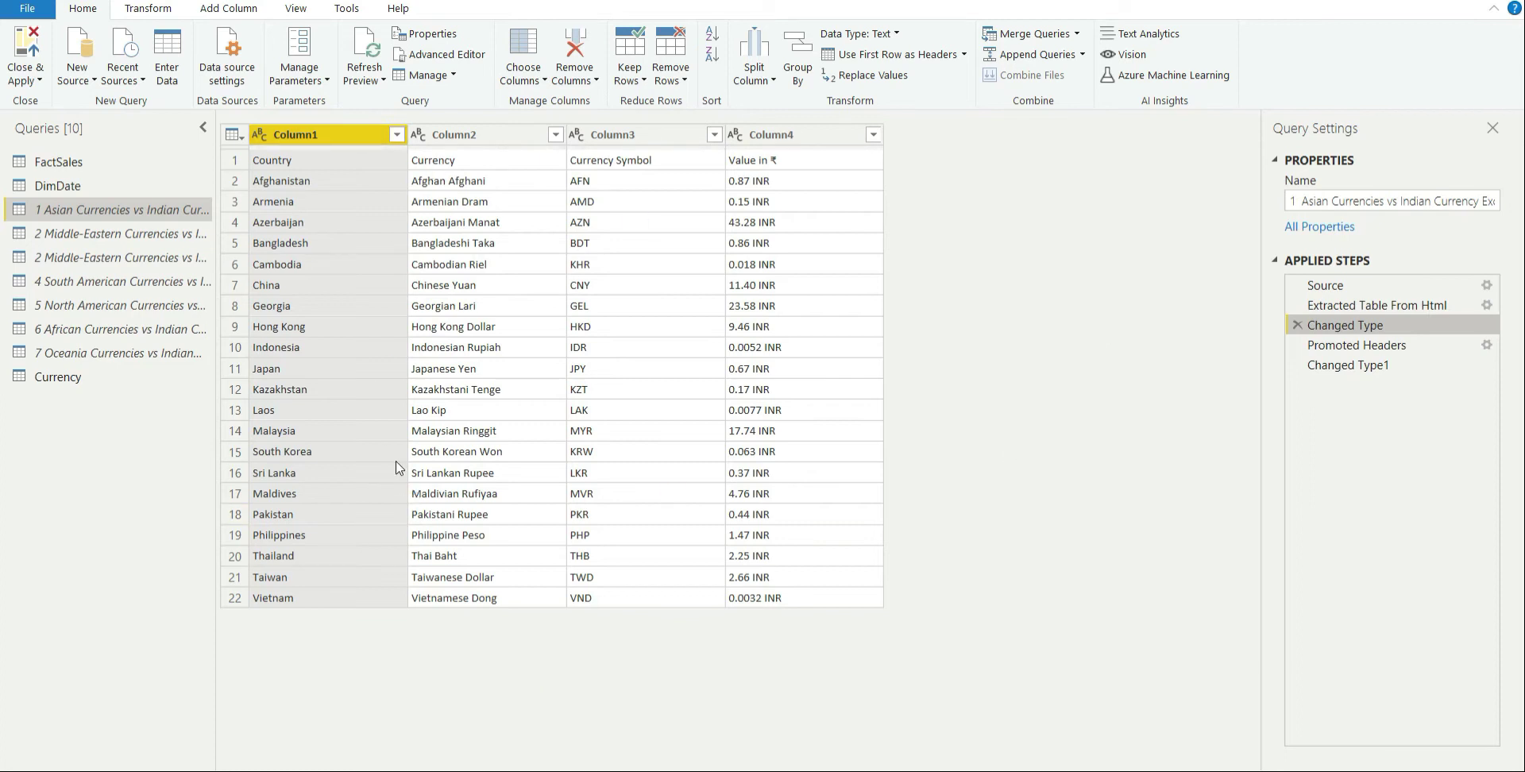
pyautogui.click(450, 139)
pyautogui.click(667, 142)
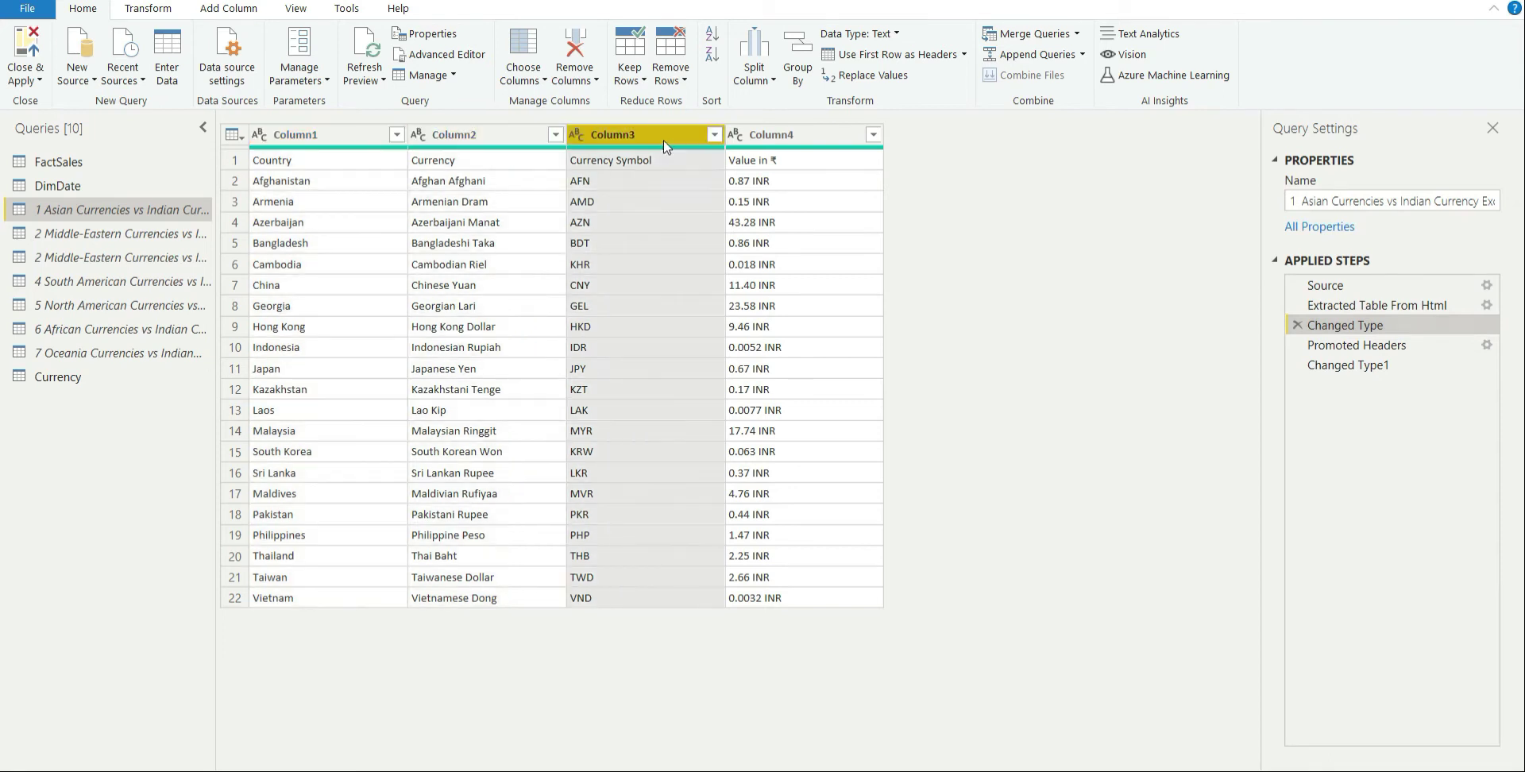
pyautogui.click(787, 141)
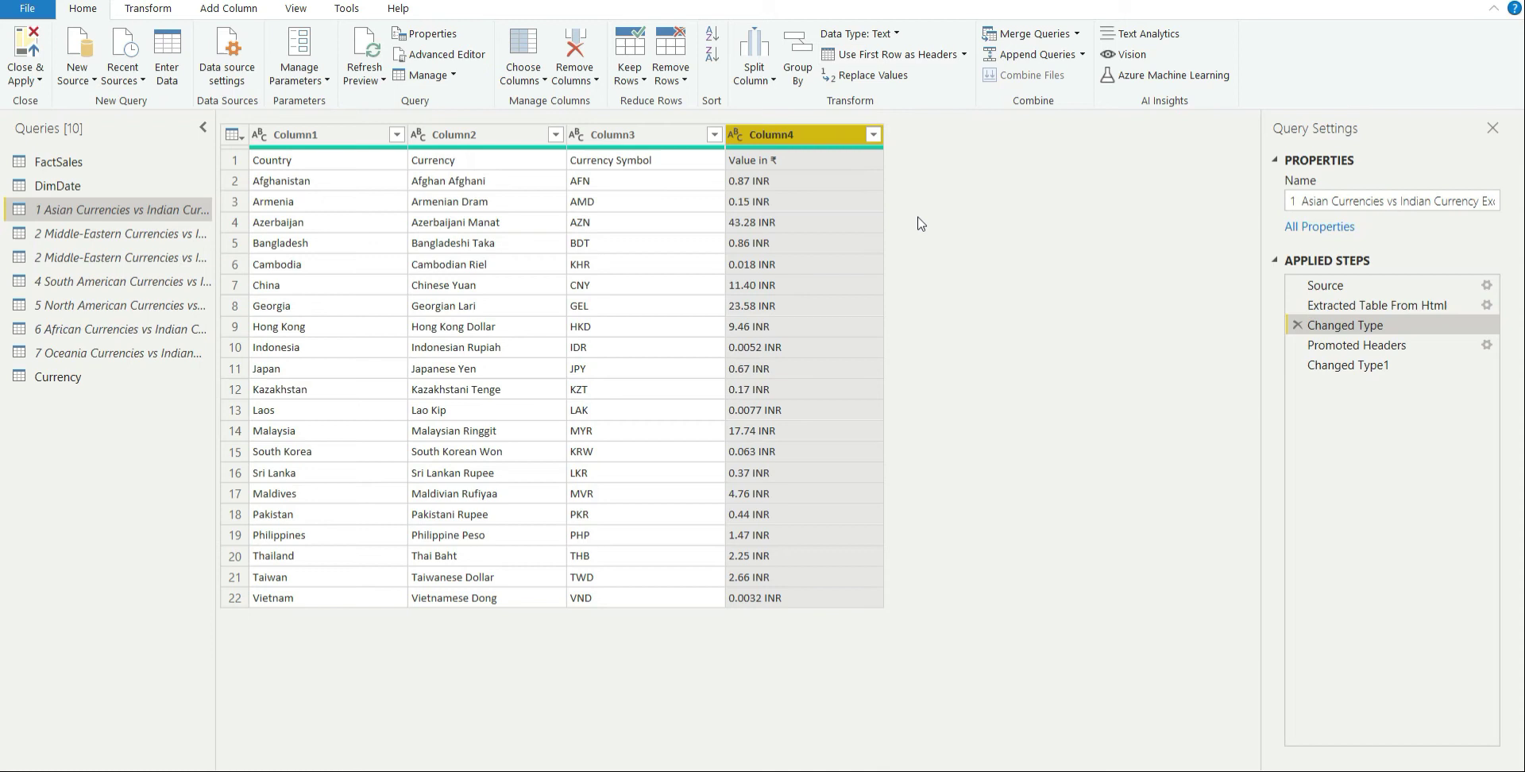
pyautogui.click(1362, 347)
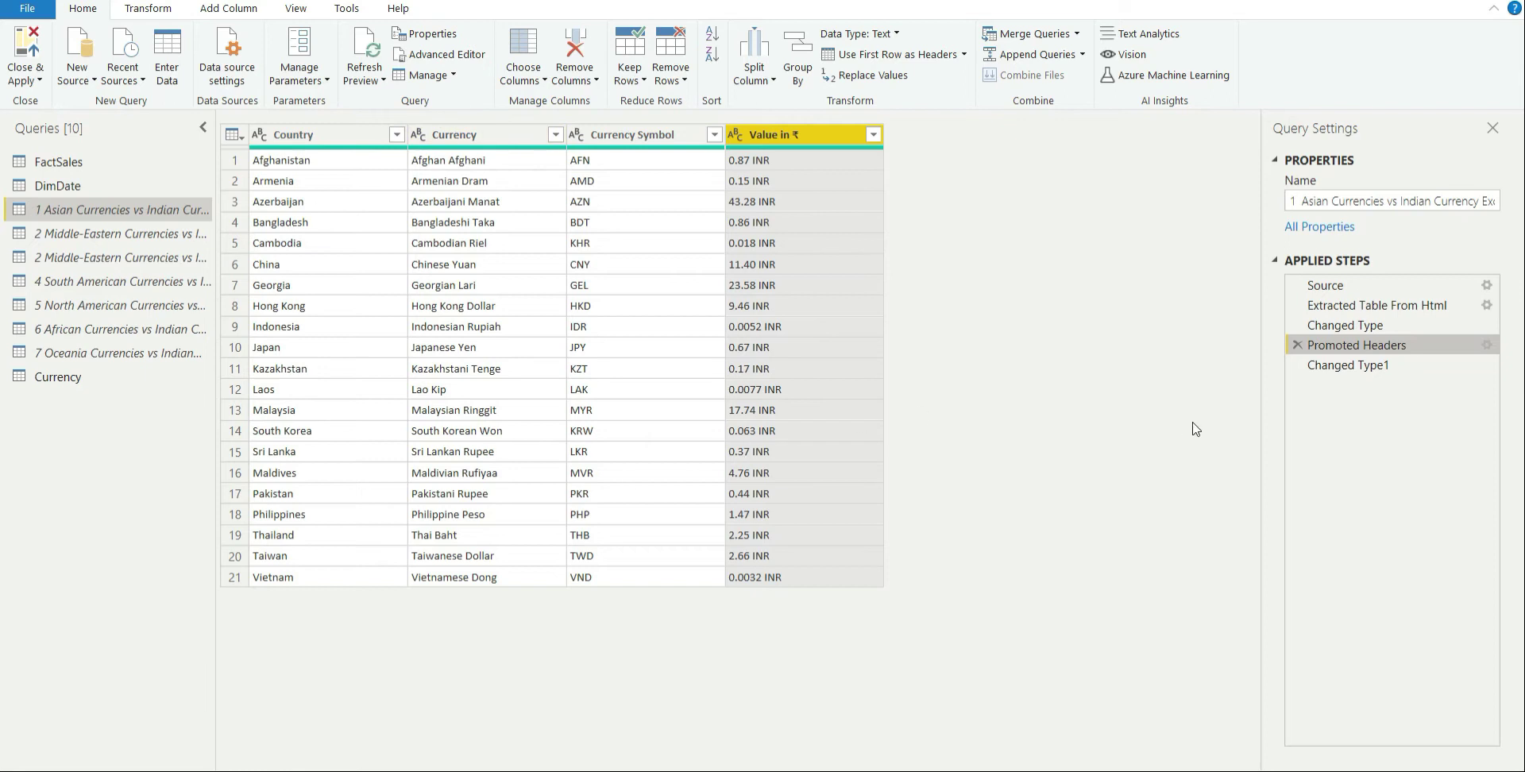
pyautogui.click(1390, 368)
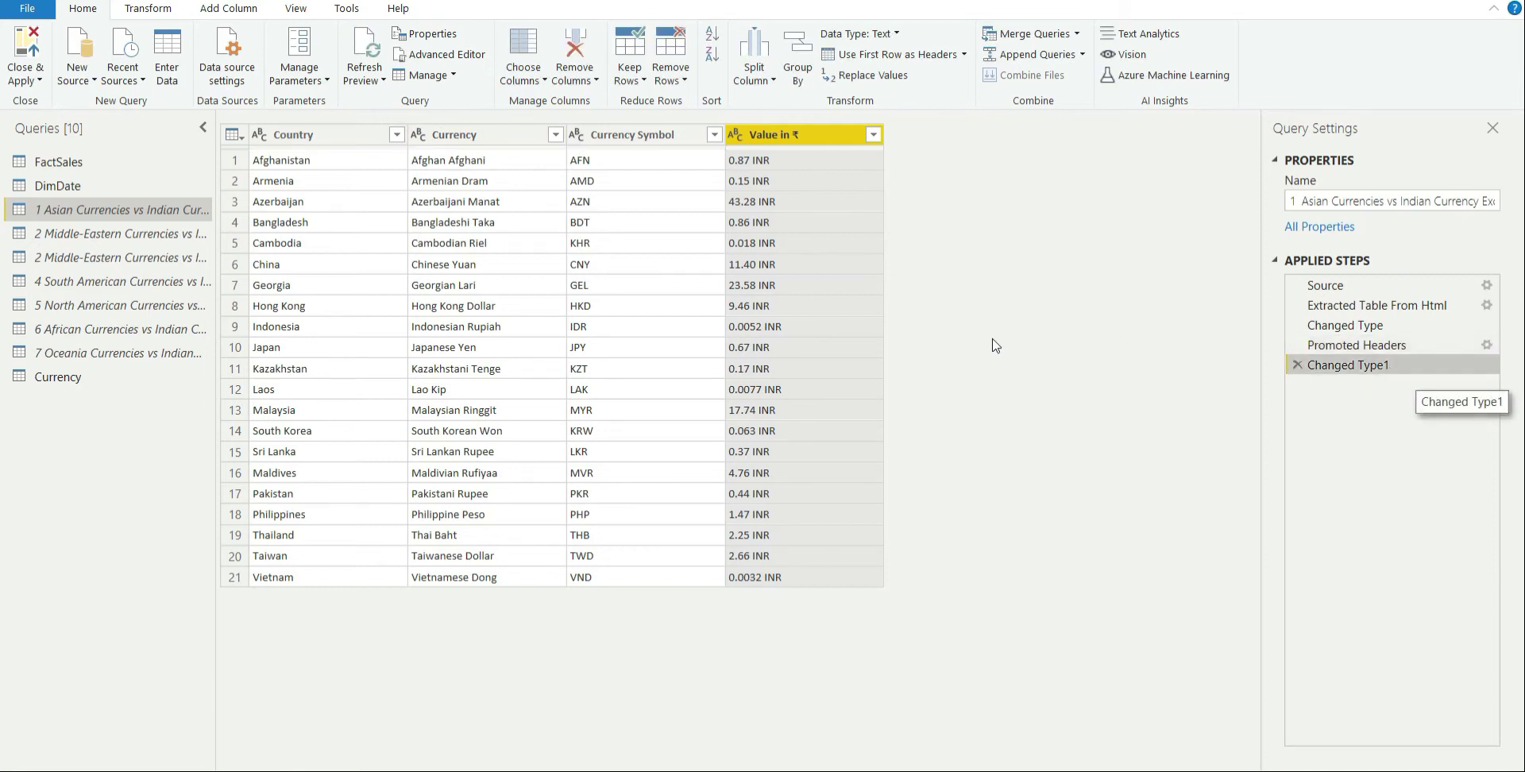
# Review the Middle-Eastern, South American and Oceania currency queries in the Power Query Editor
pyautogui.click(62, 236)
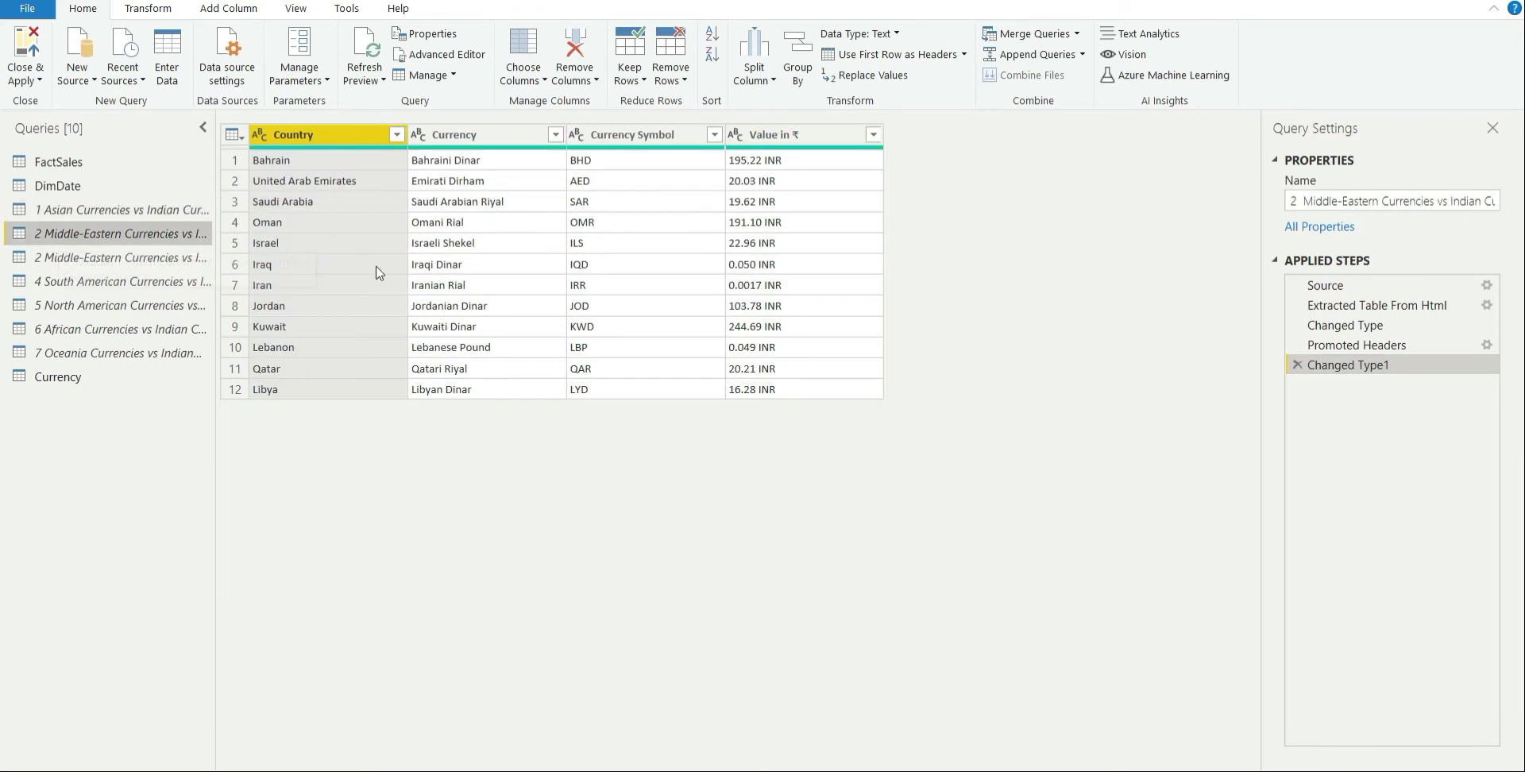
pyautogui.click(112, 259)
pyautogui.click(102, 291)
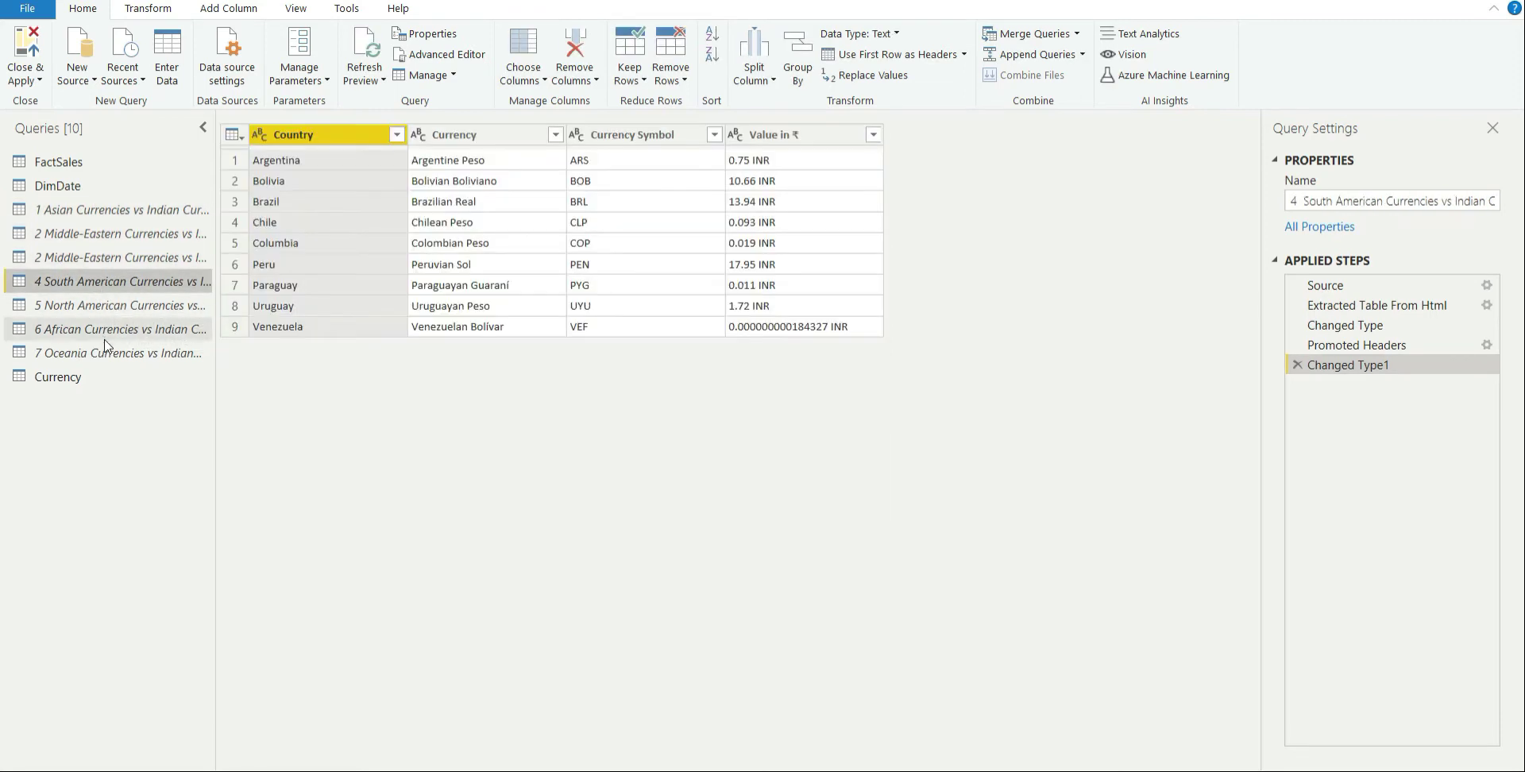
pyautogui.click(112, 353)
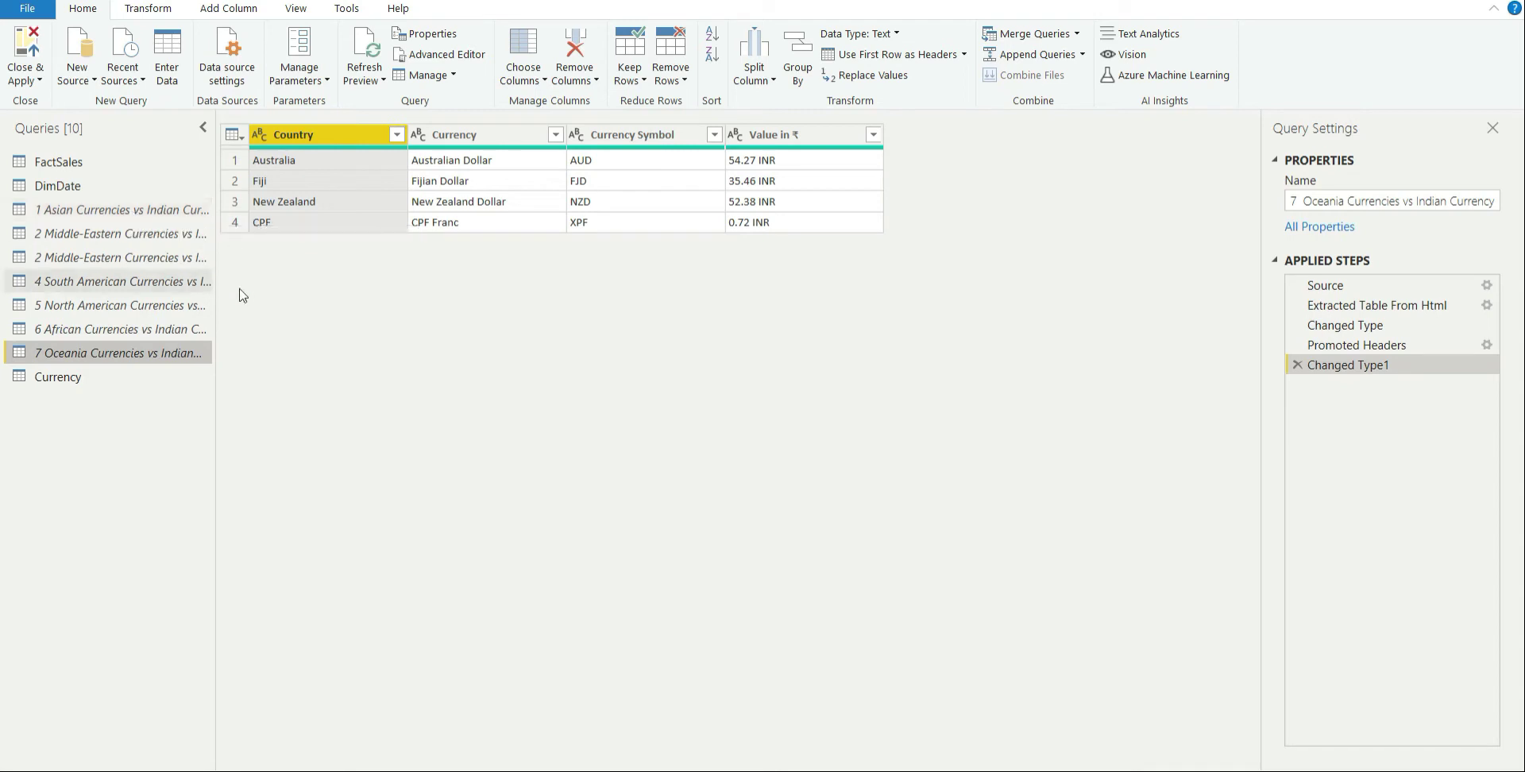
# Set up appending all seven regional currency queries as a new query, starting from Asian Currencies, and cancel it
pyautogui.click(143, 211)
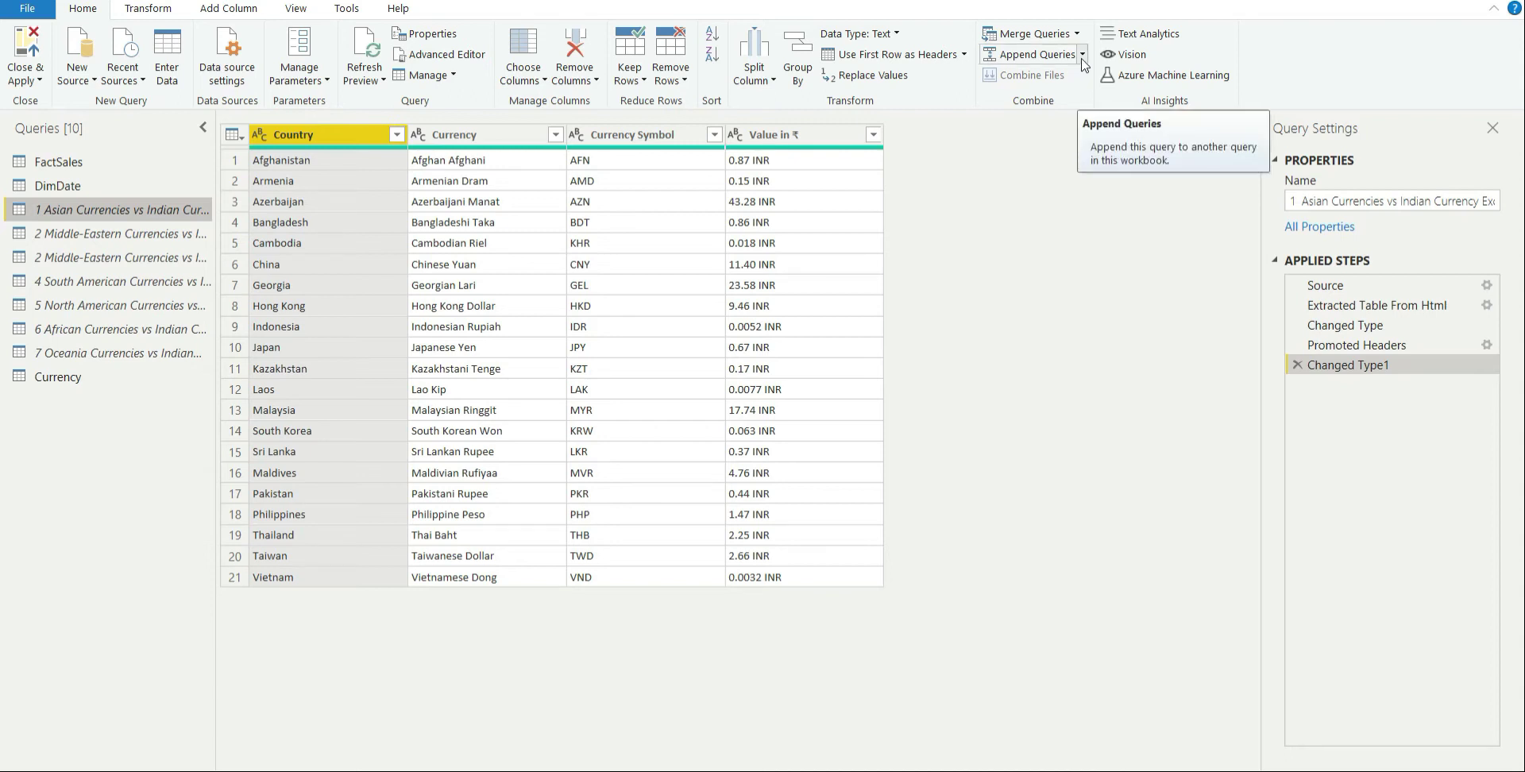
pyautogui.click(1083, 56)
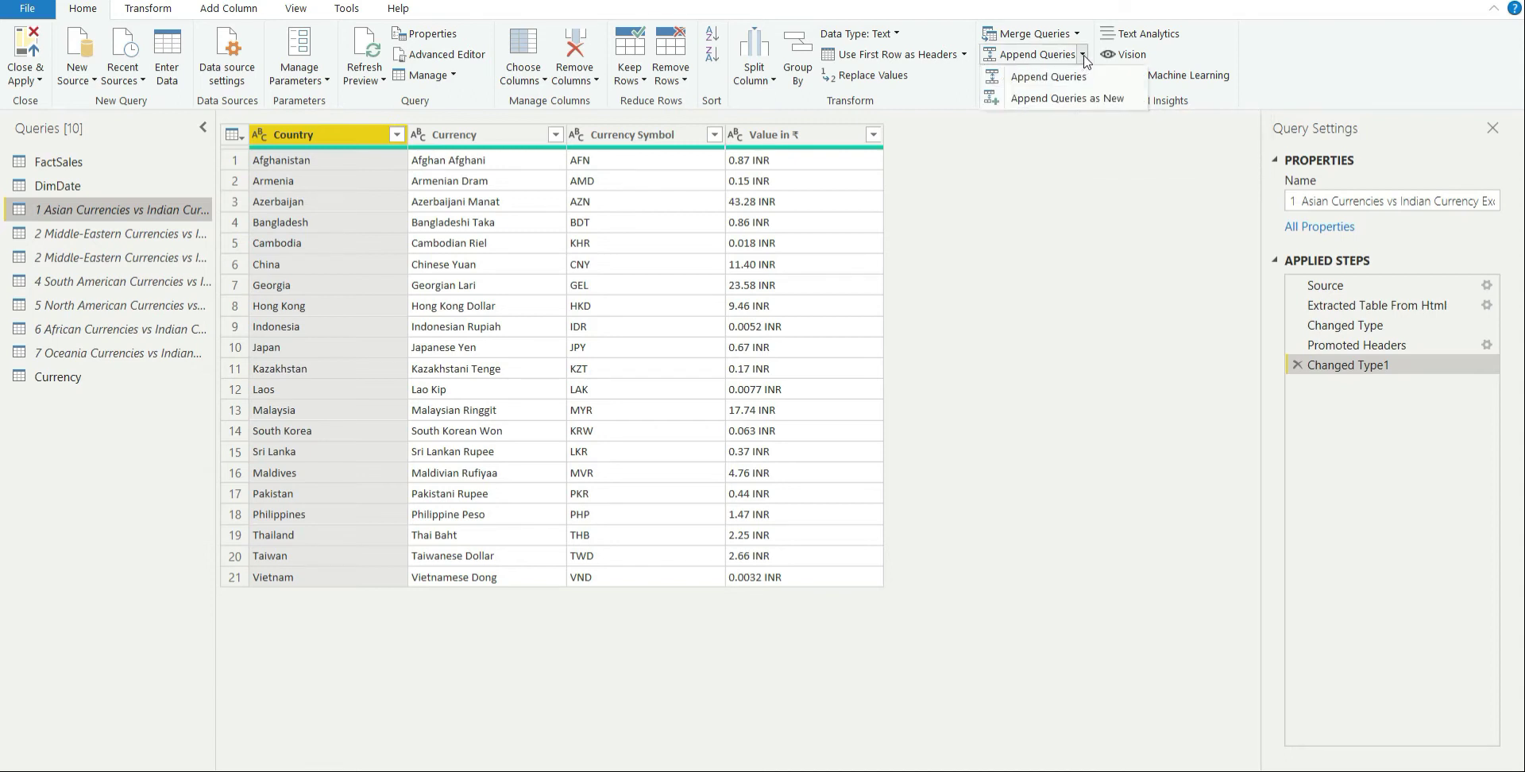
pyautogui.click(1064, 100)
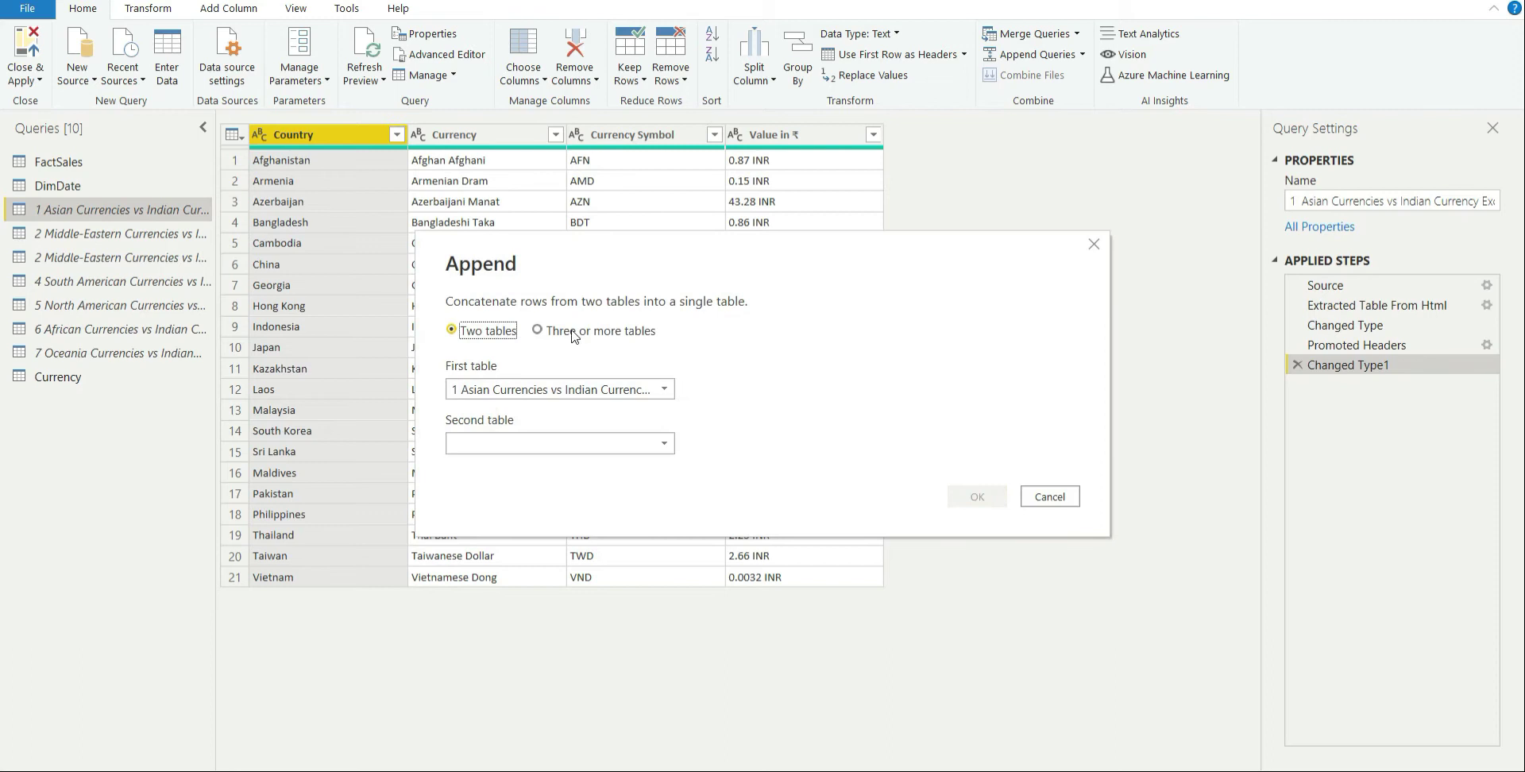
pyautogui.click(576, 334)
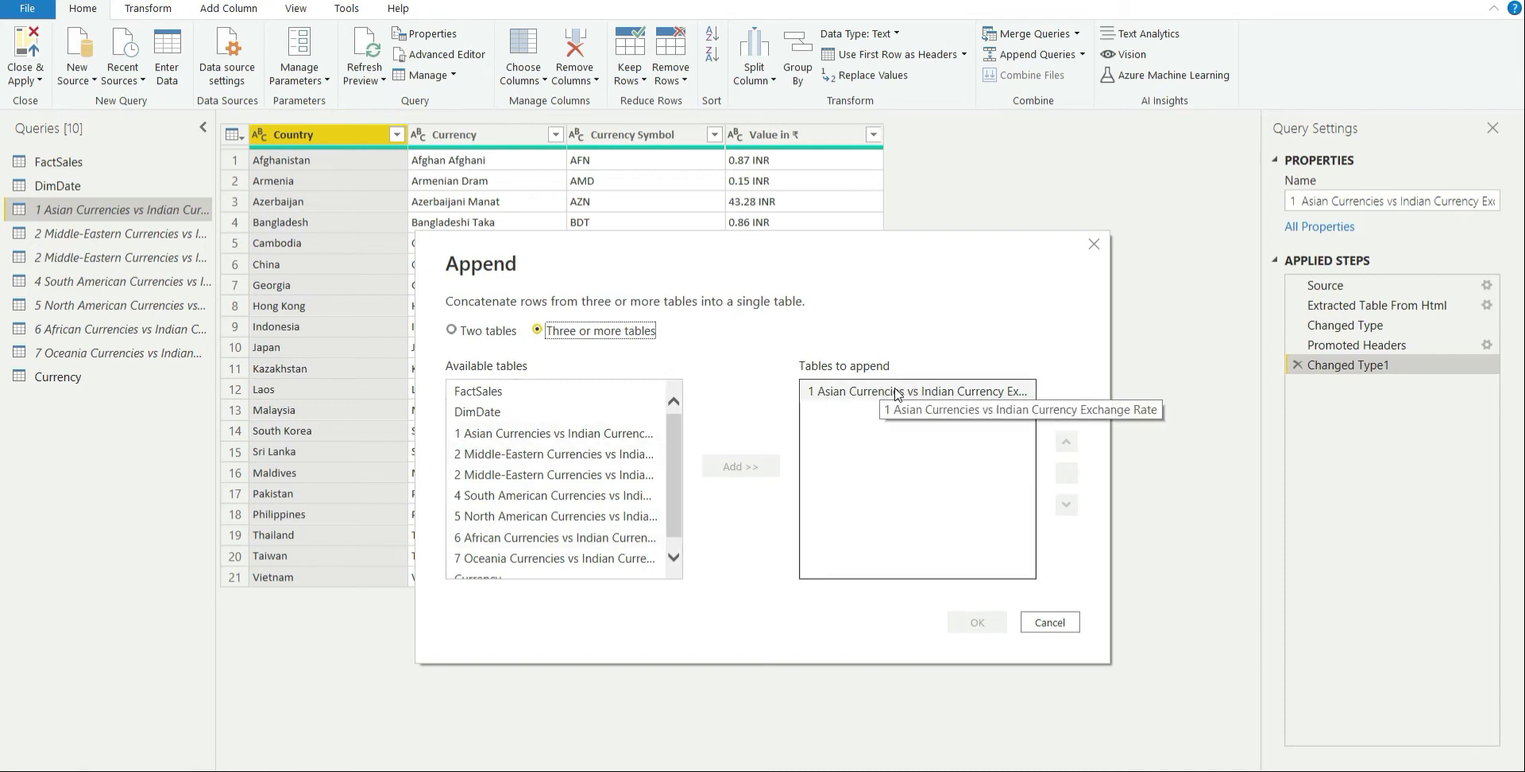
pyautogui.doubleClick(528, 457)
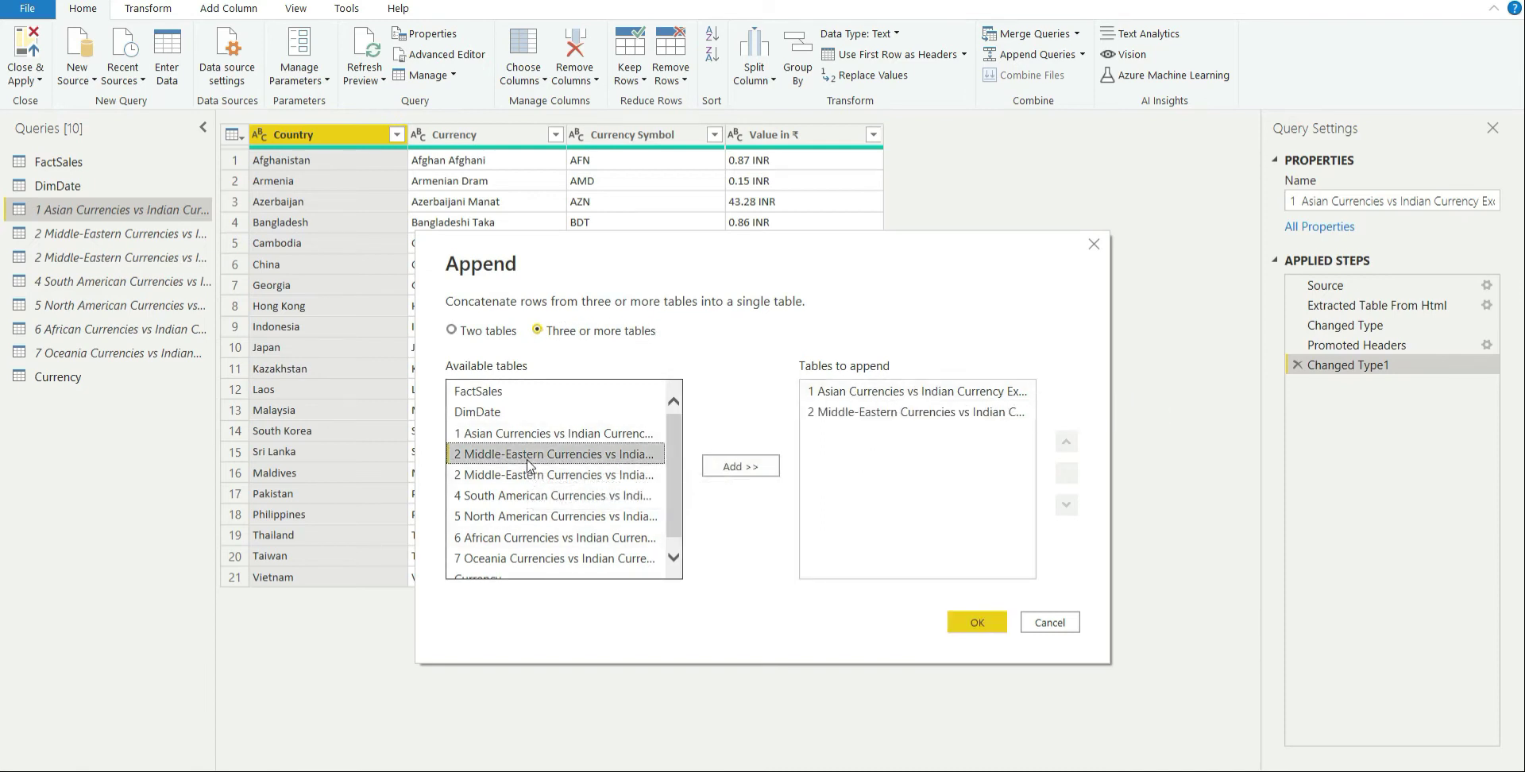
pyautogui.doubleClick(530, 476)
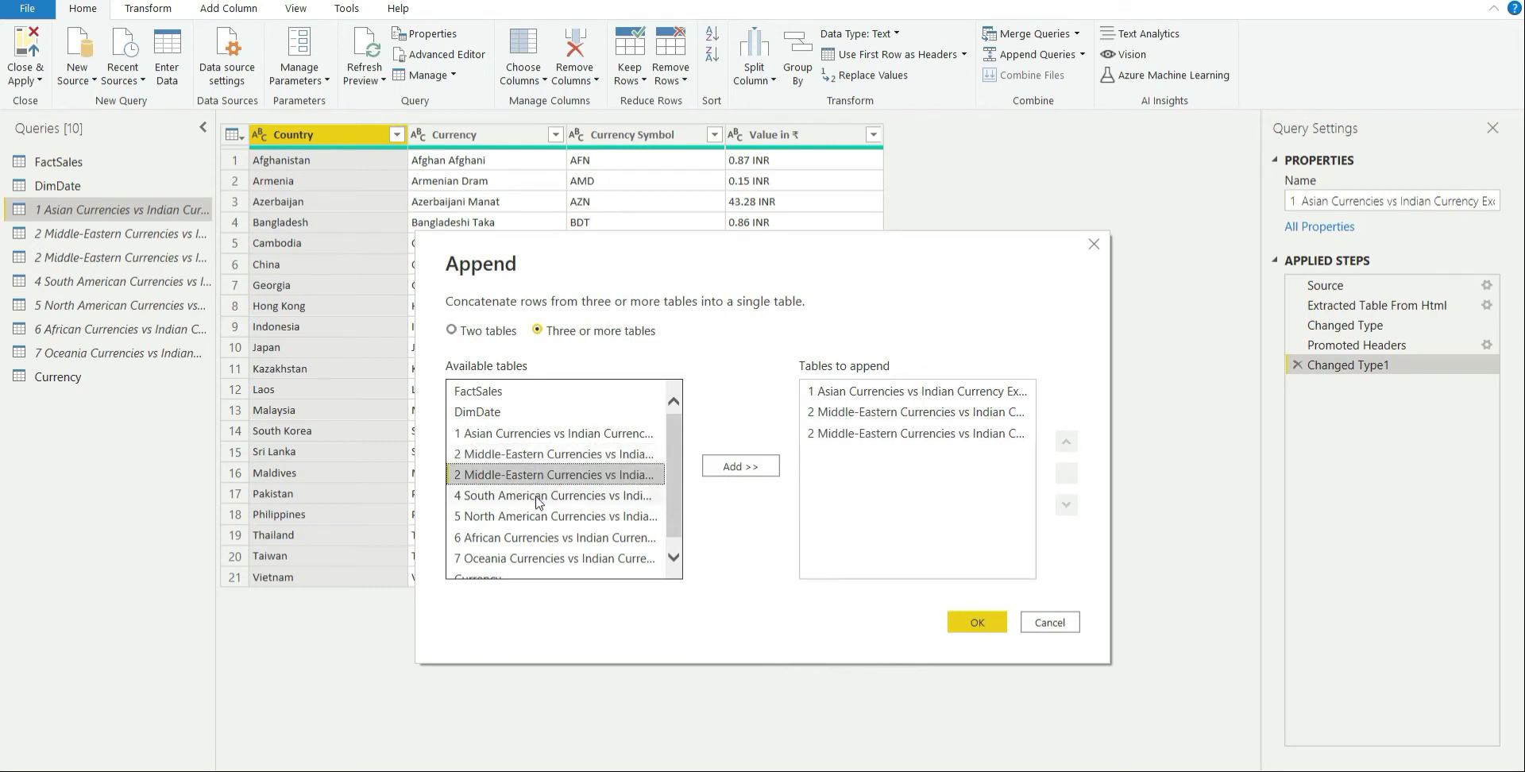
pyautogui.doubleClick(537, 498)
pyautogui.doubleClick(536, 514)
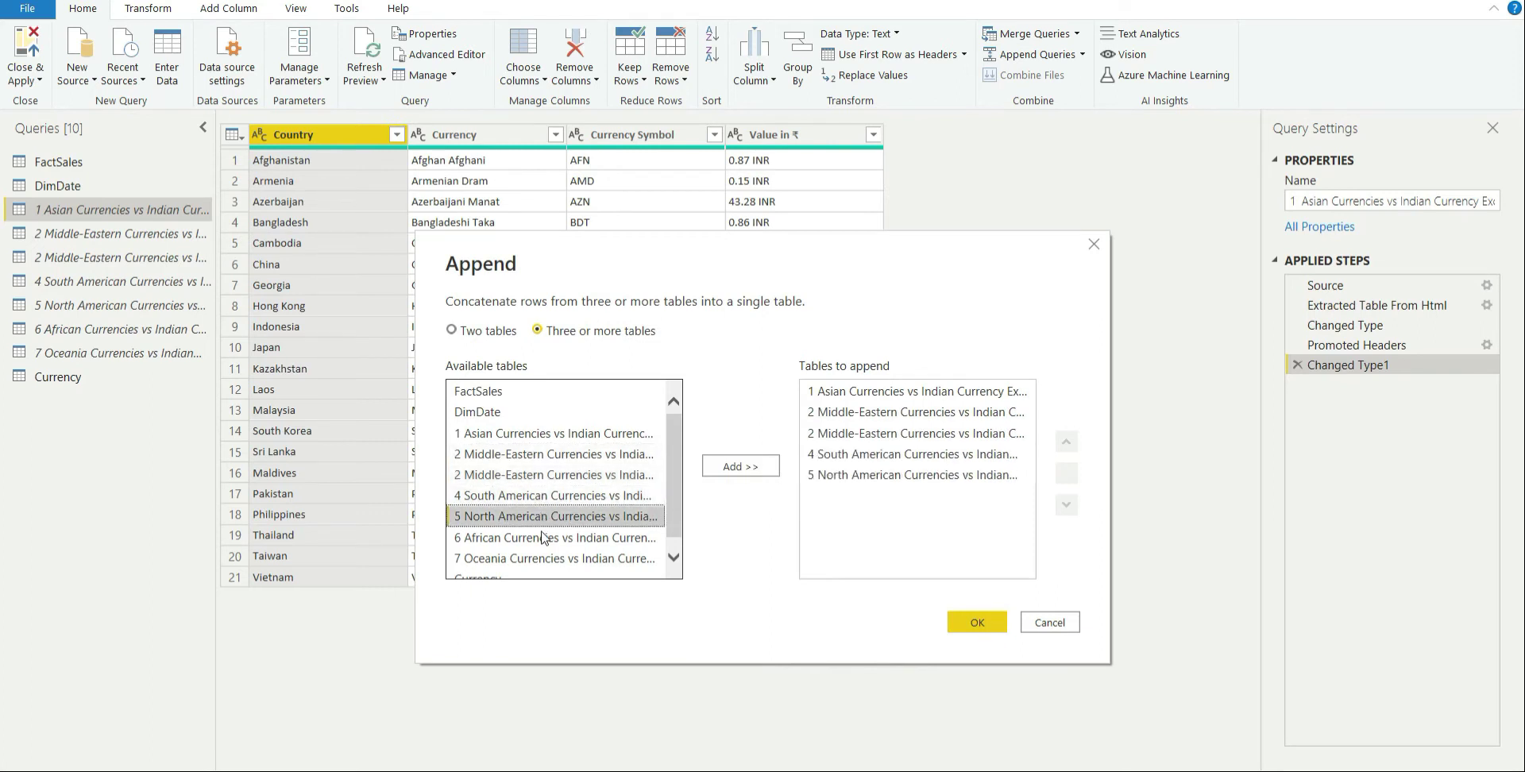
pyautogui.doubleClick(545, 538)
pyautogui.doubleClick(548, 558)
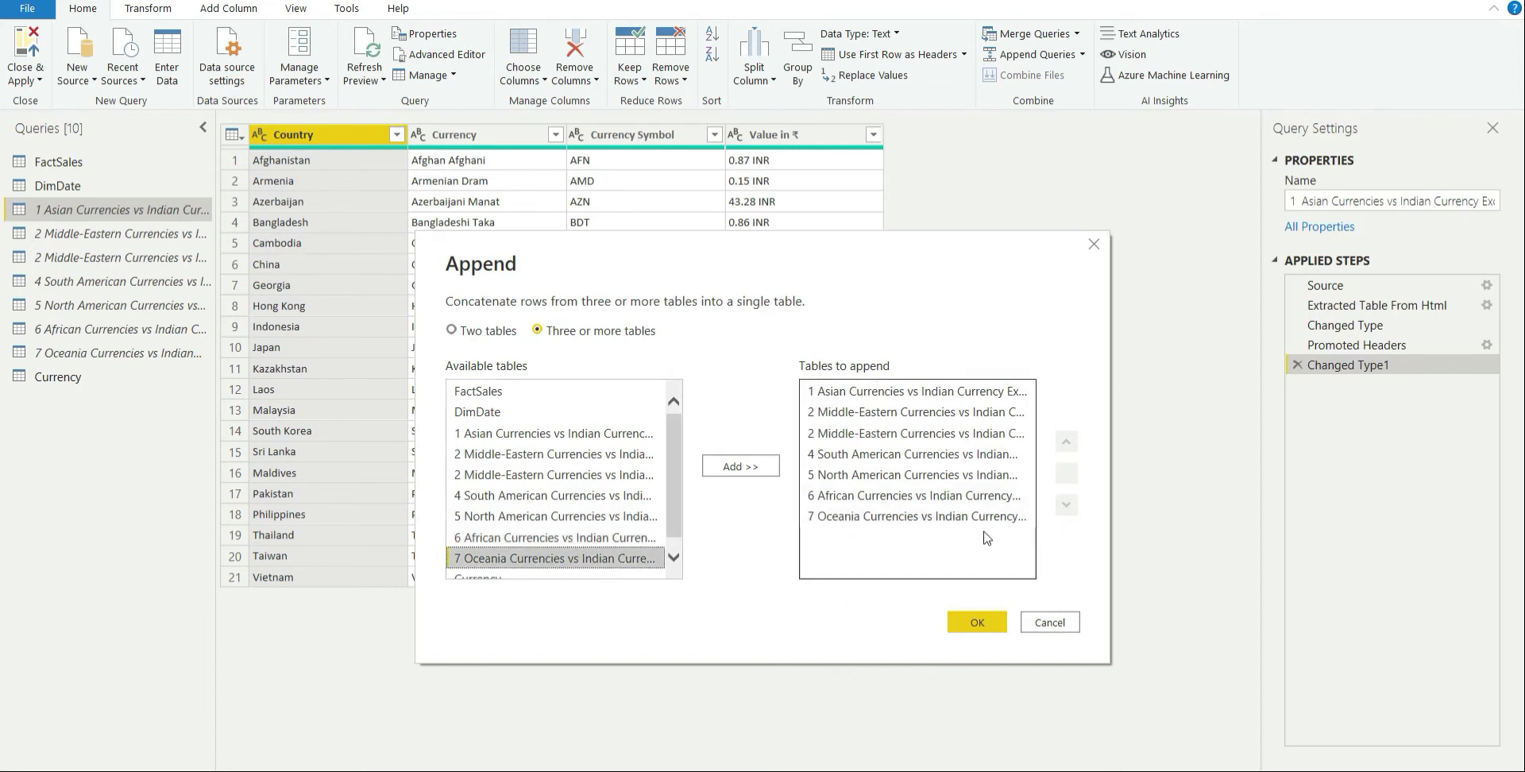
pyautogui.click(1061, 626)
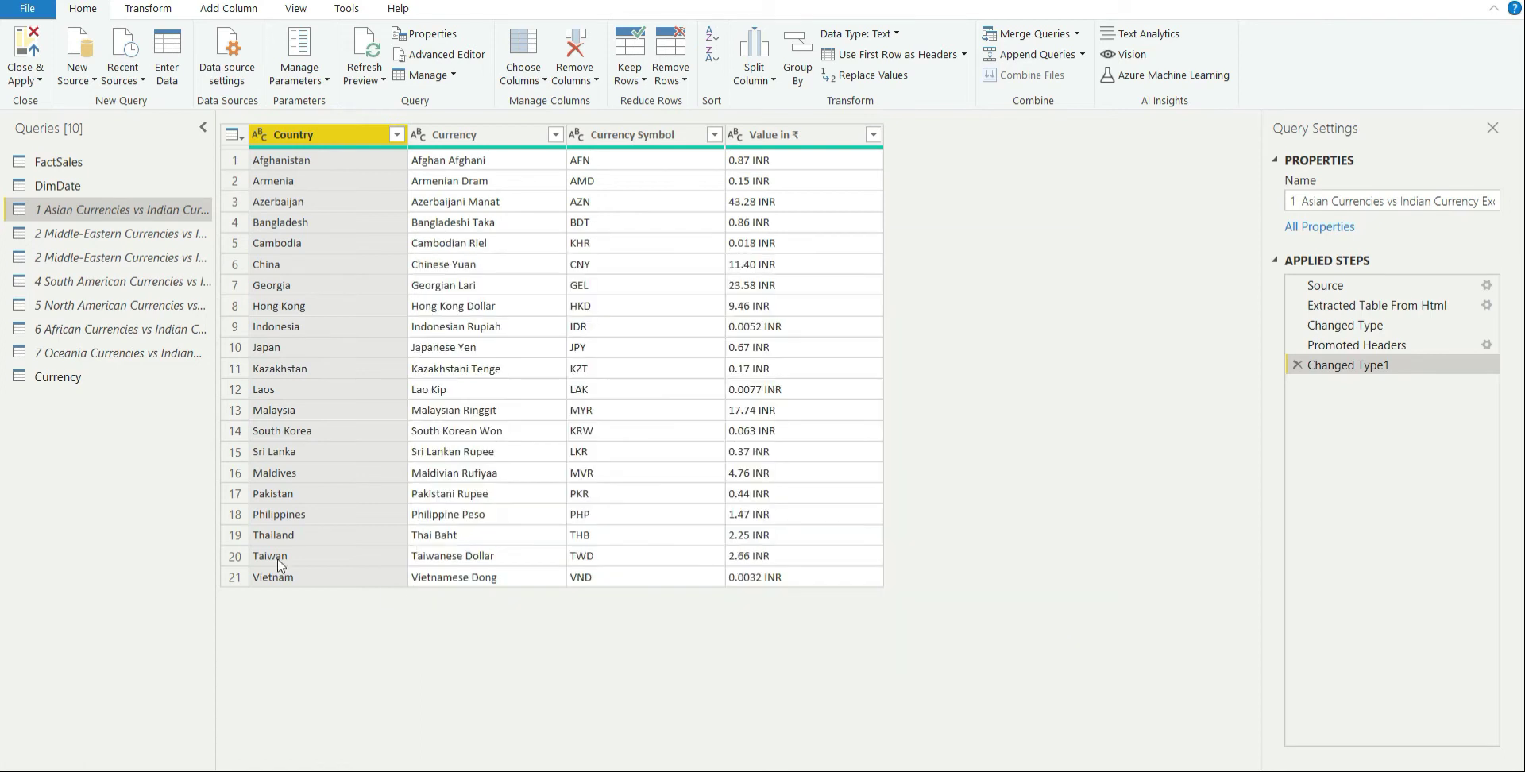
# Examine the Currency query's Source step, the split options for Value in ₹, and the Split Column by Position settings
pyautogui.click(64, 379)
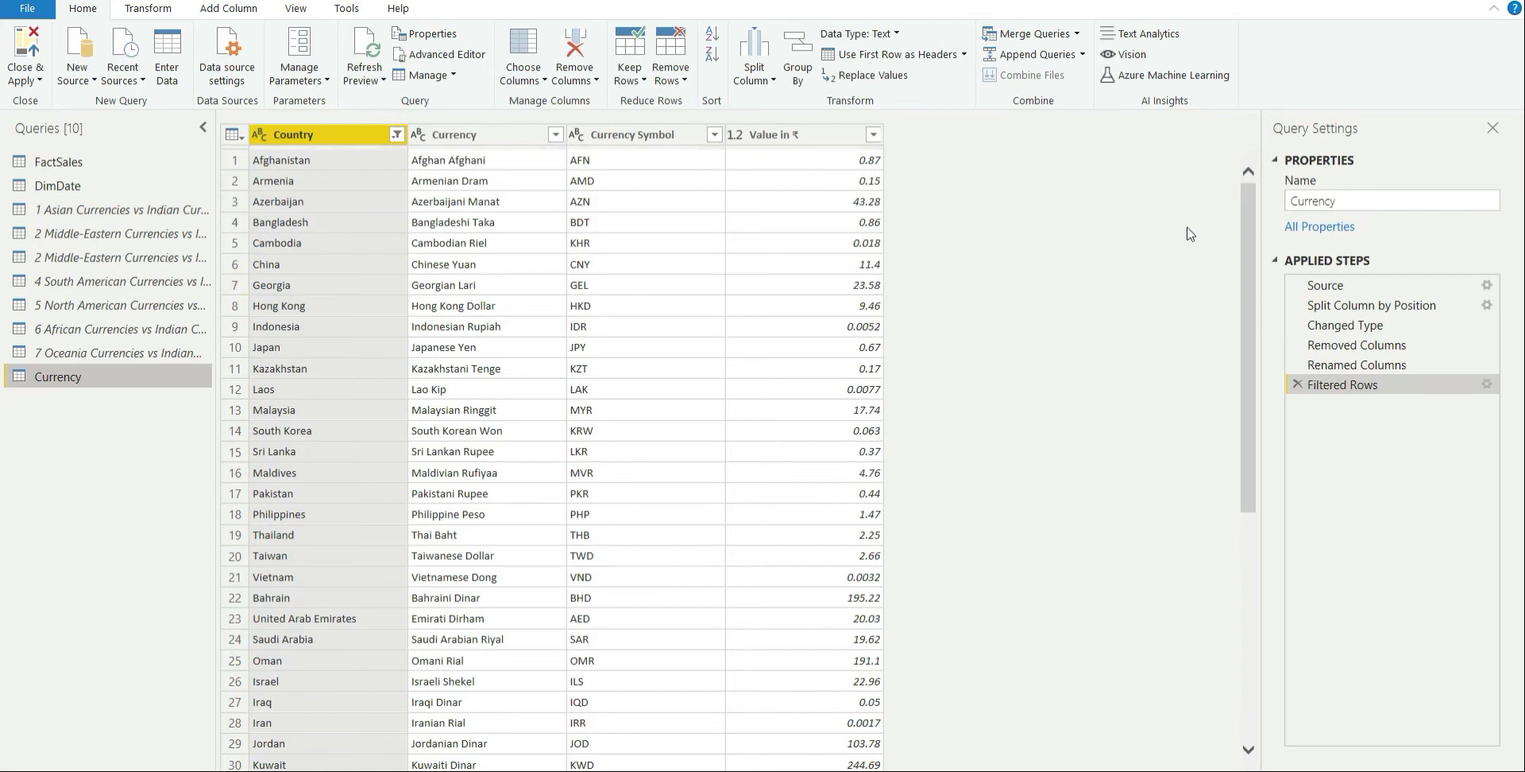
pyautogui.click(1357, 287)
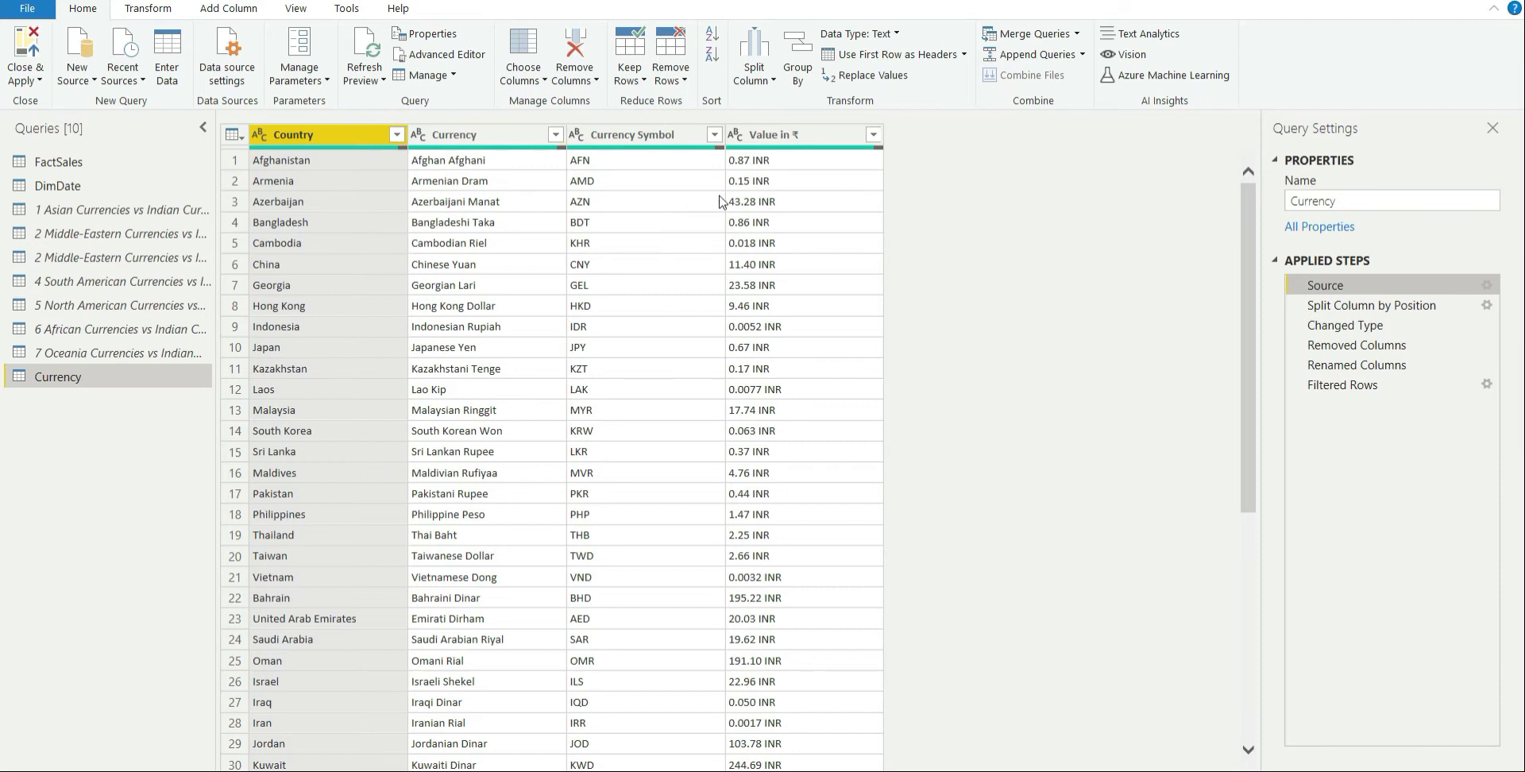
pyautogui.click(784, 137)
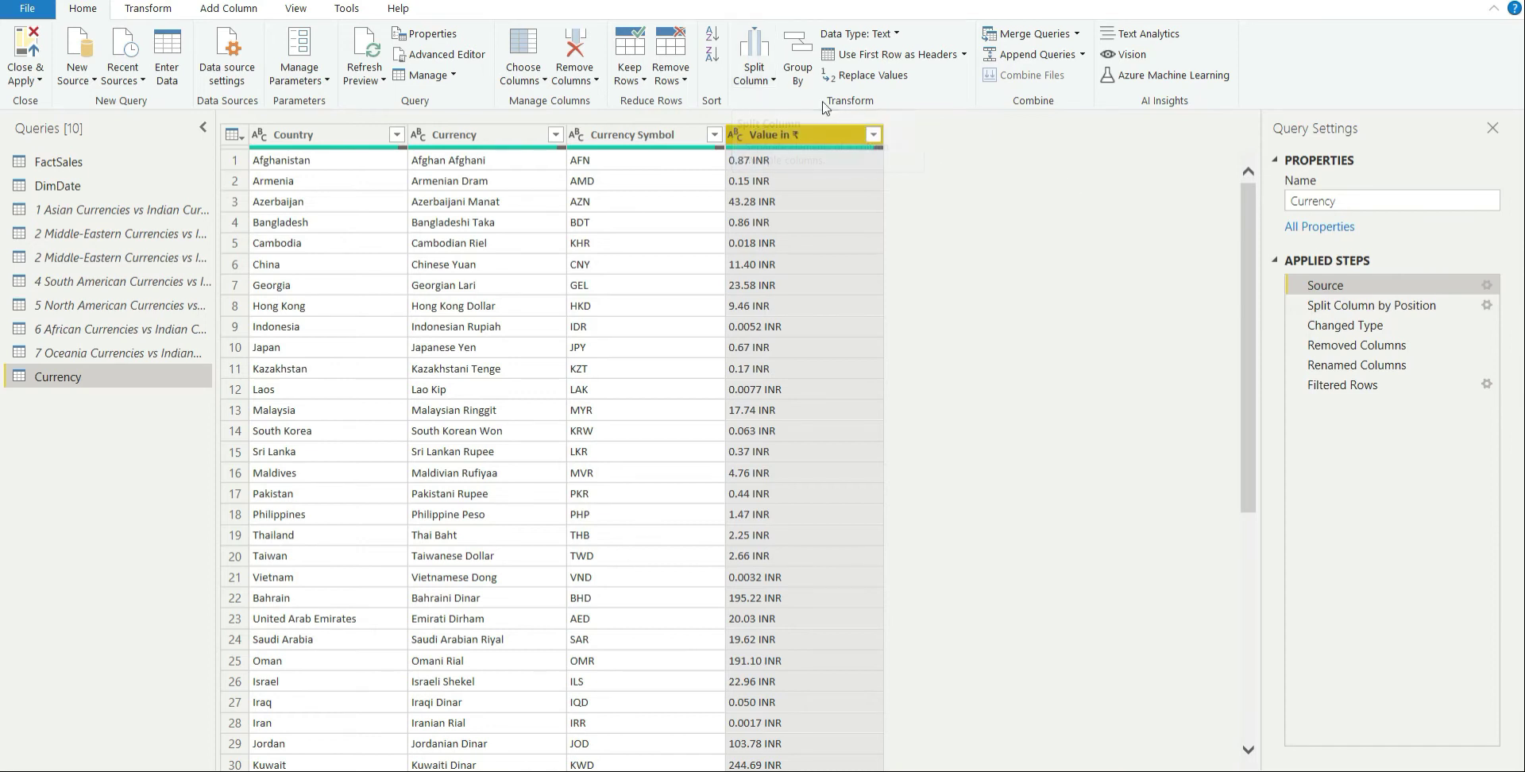
pyautogui.click(767, 91)
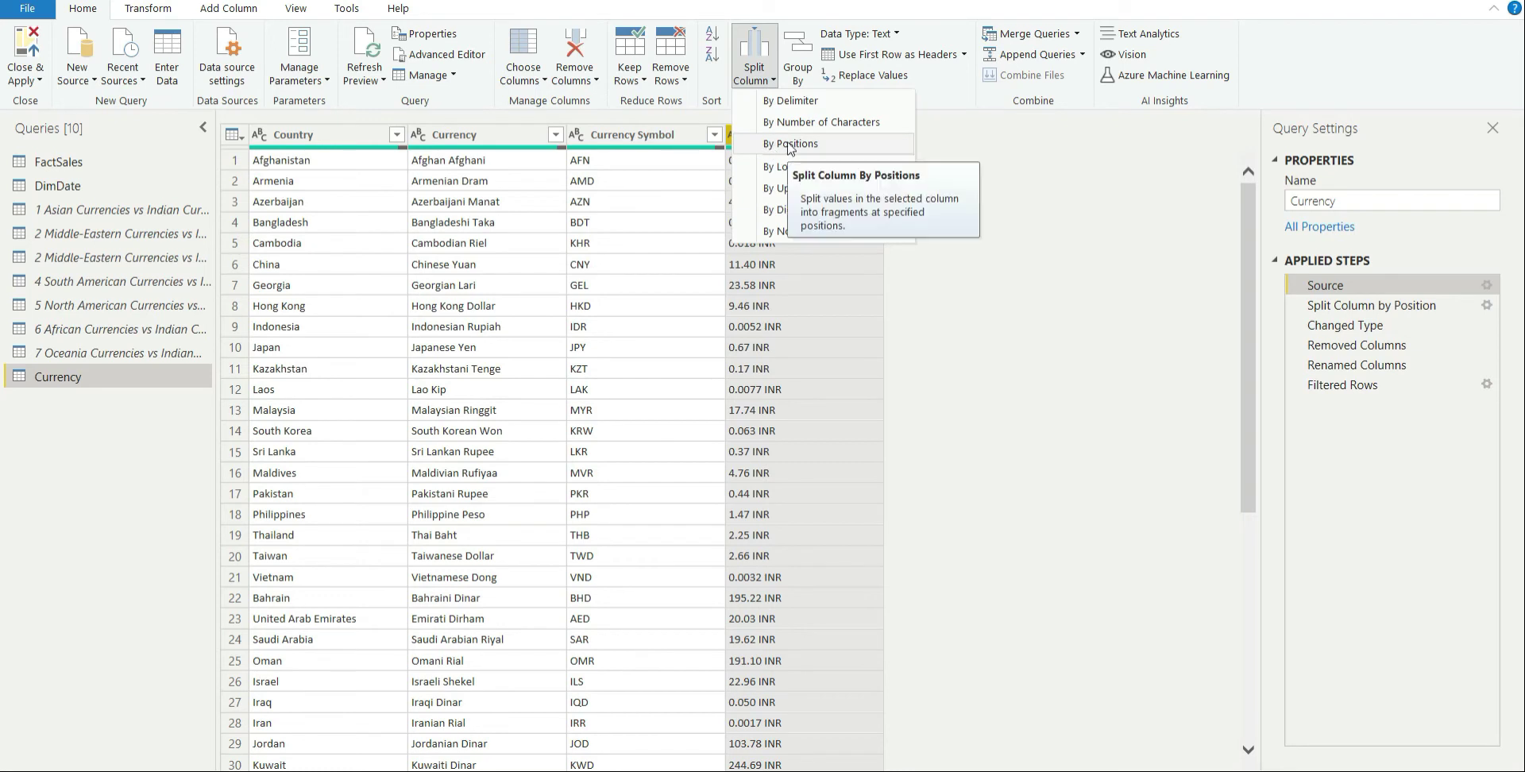
pyautogui.click(941, 340)
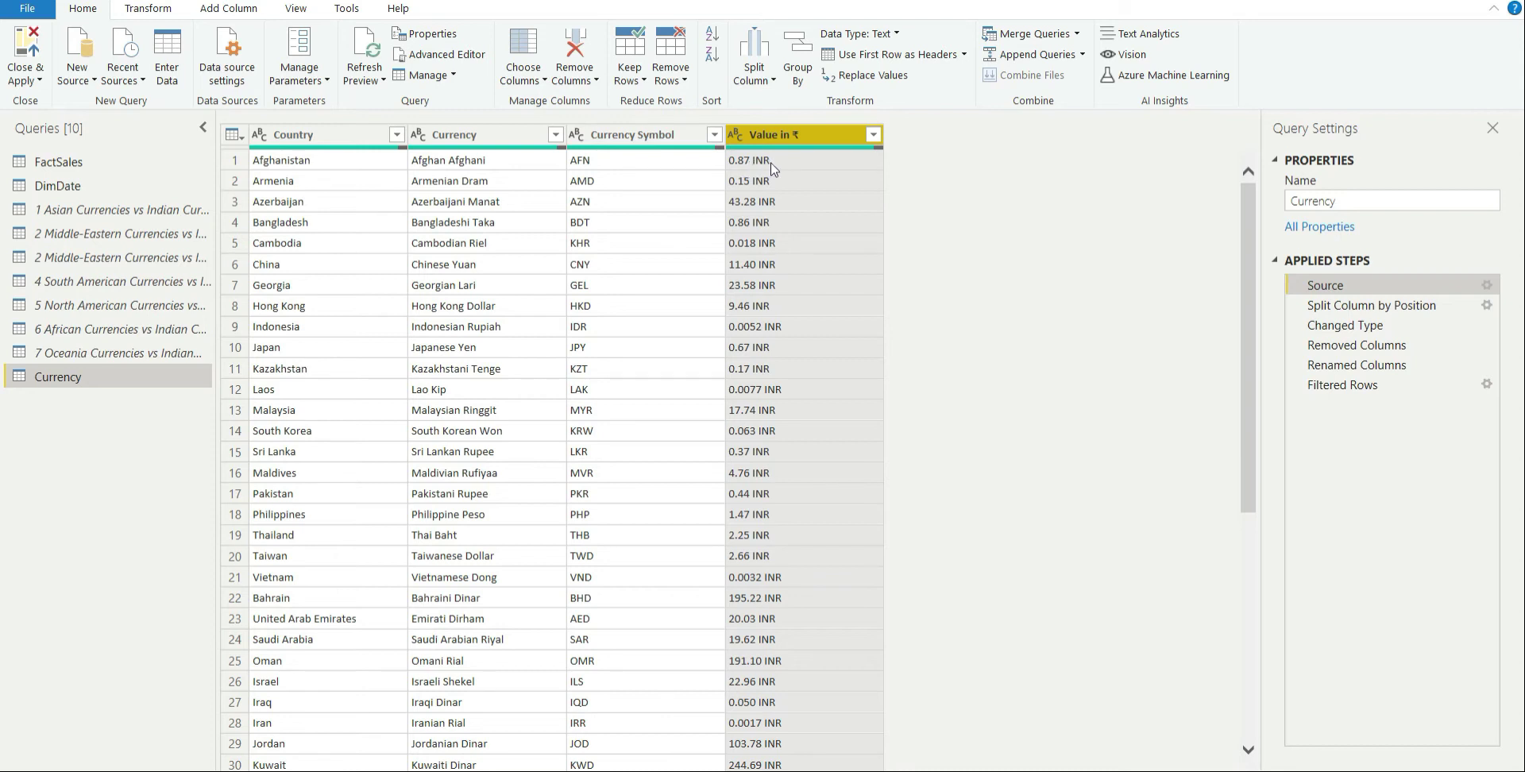
pyautogui.click(1485, 307)
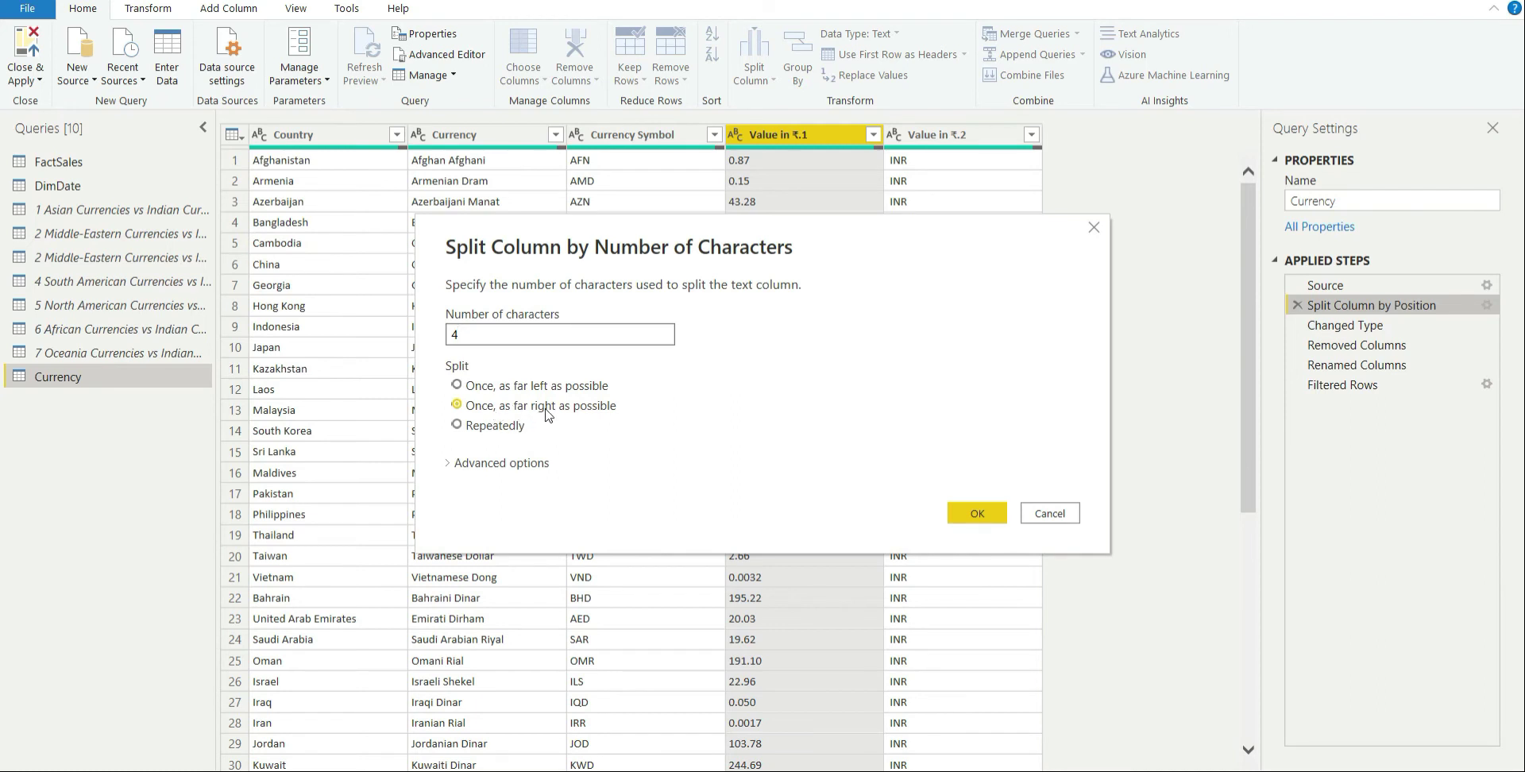
pyautogui.click(1047, 517)
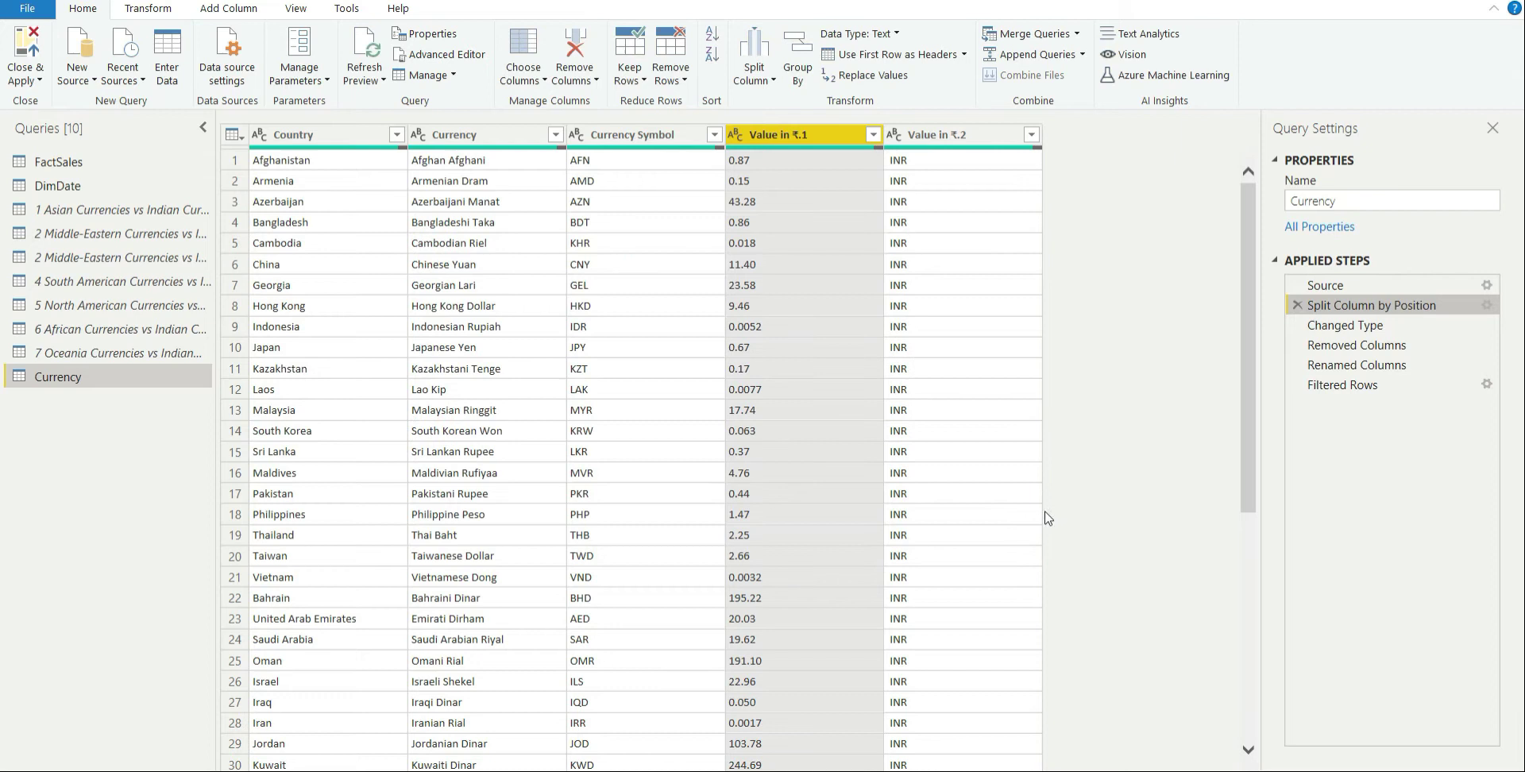
# Examine the Currency query's Changed Type, Removed Columns and Renamed Columns steps and the value columns they affect
pyautogui.click(1377, 327)
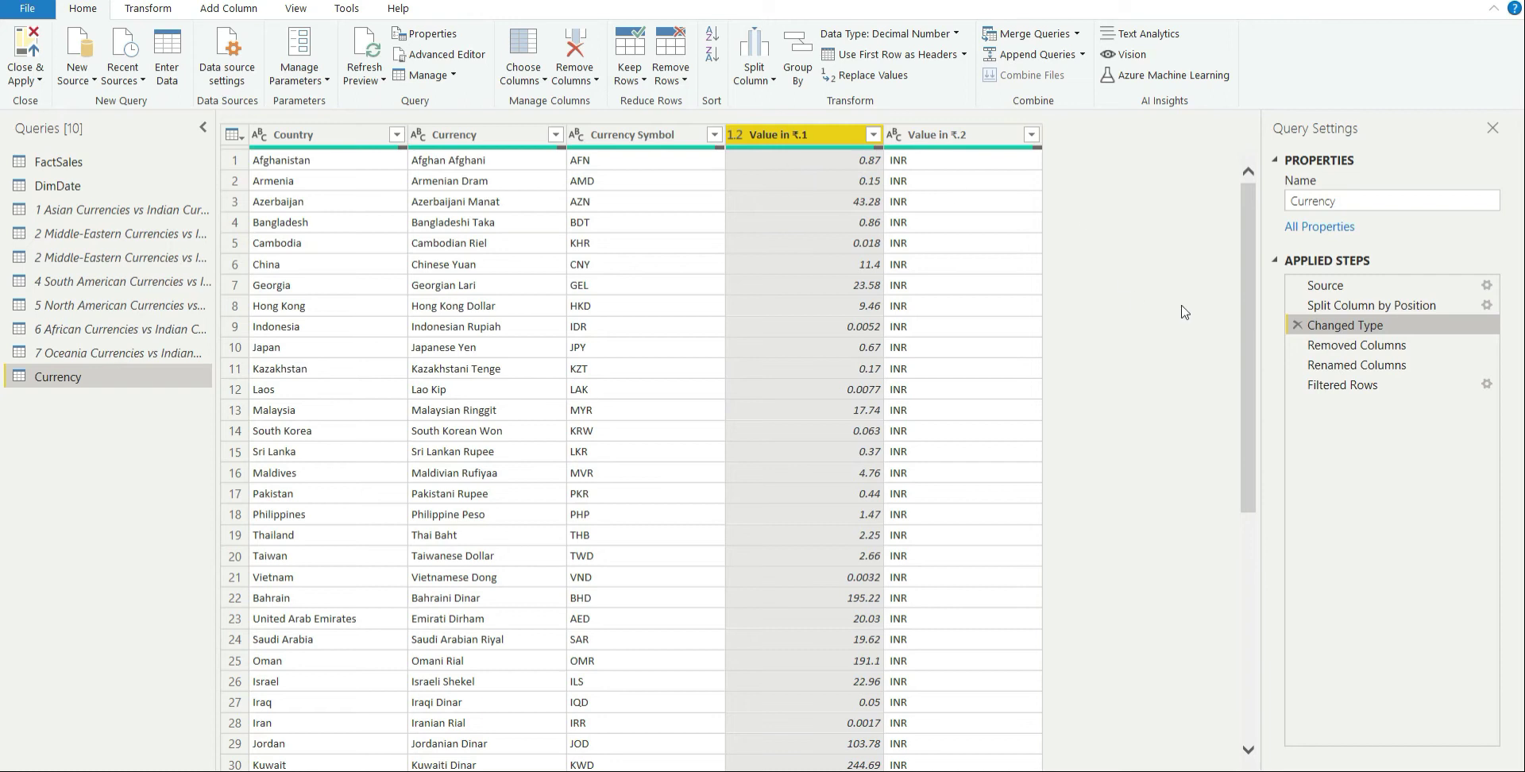
pyautogui.click(944, 134)
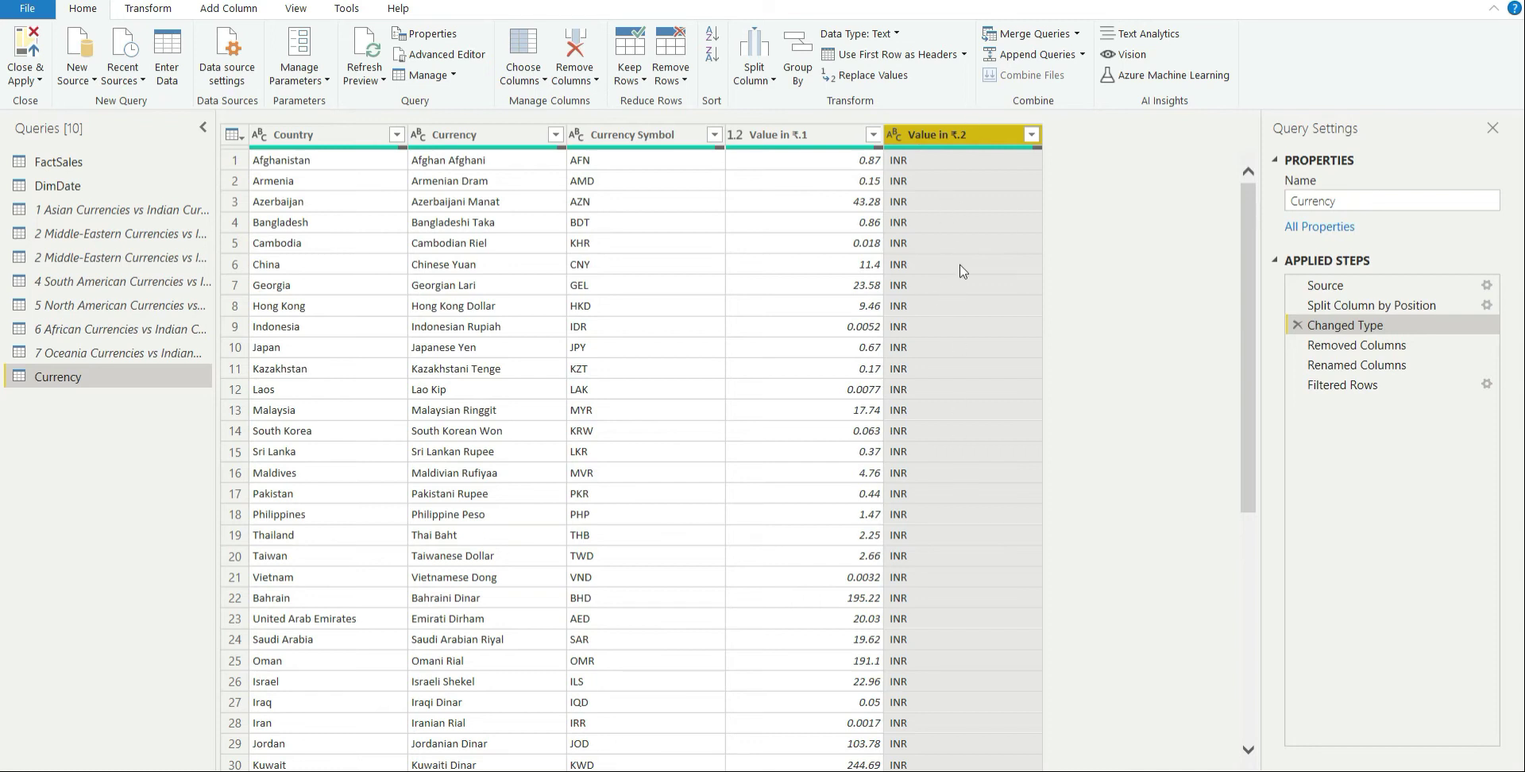
pyautogui.click(1395, 347)
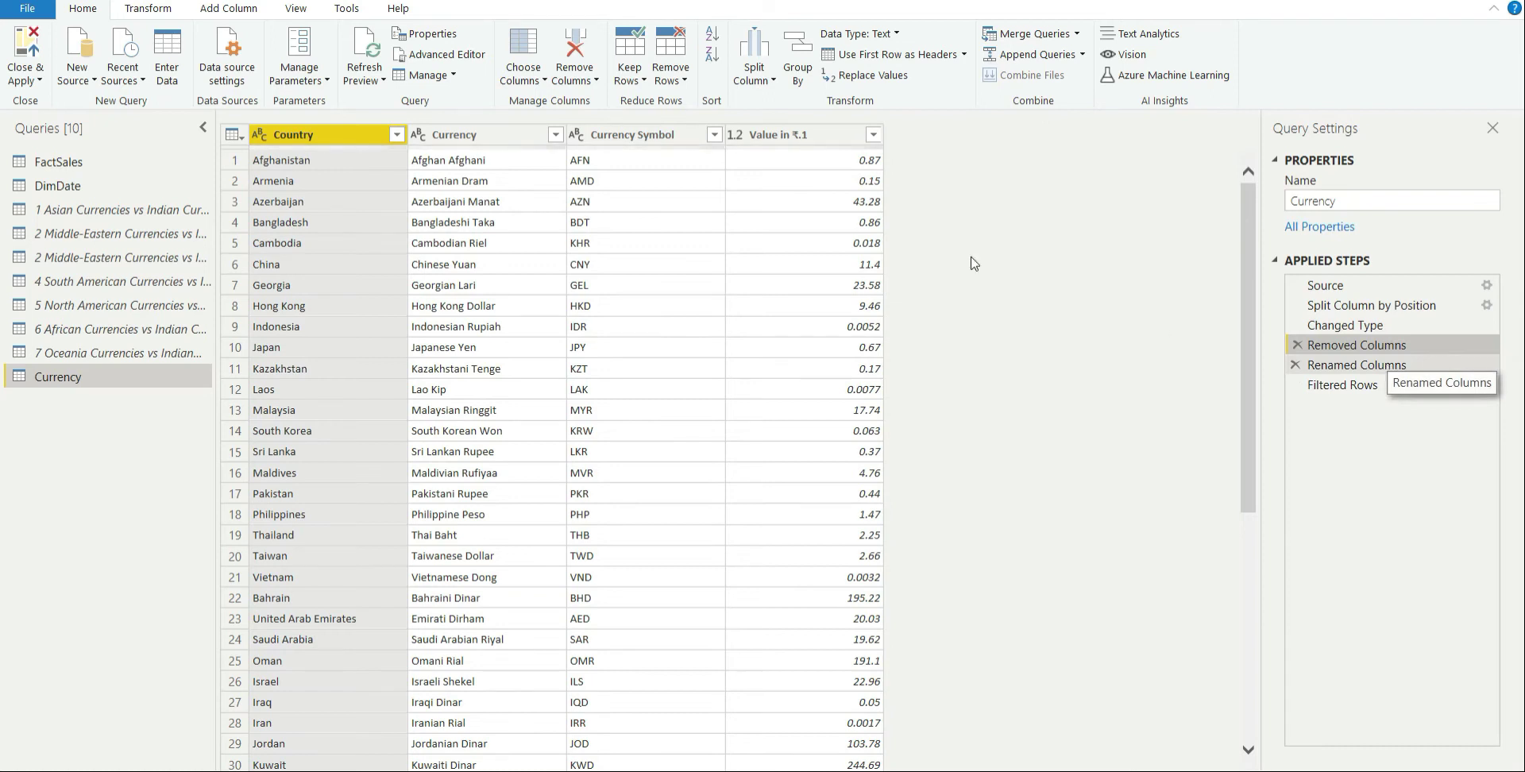
pyautogui.click(776, 141)
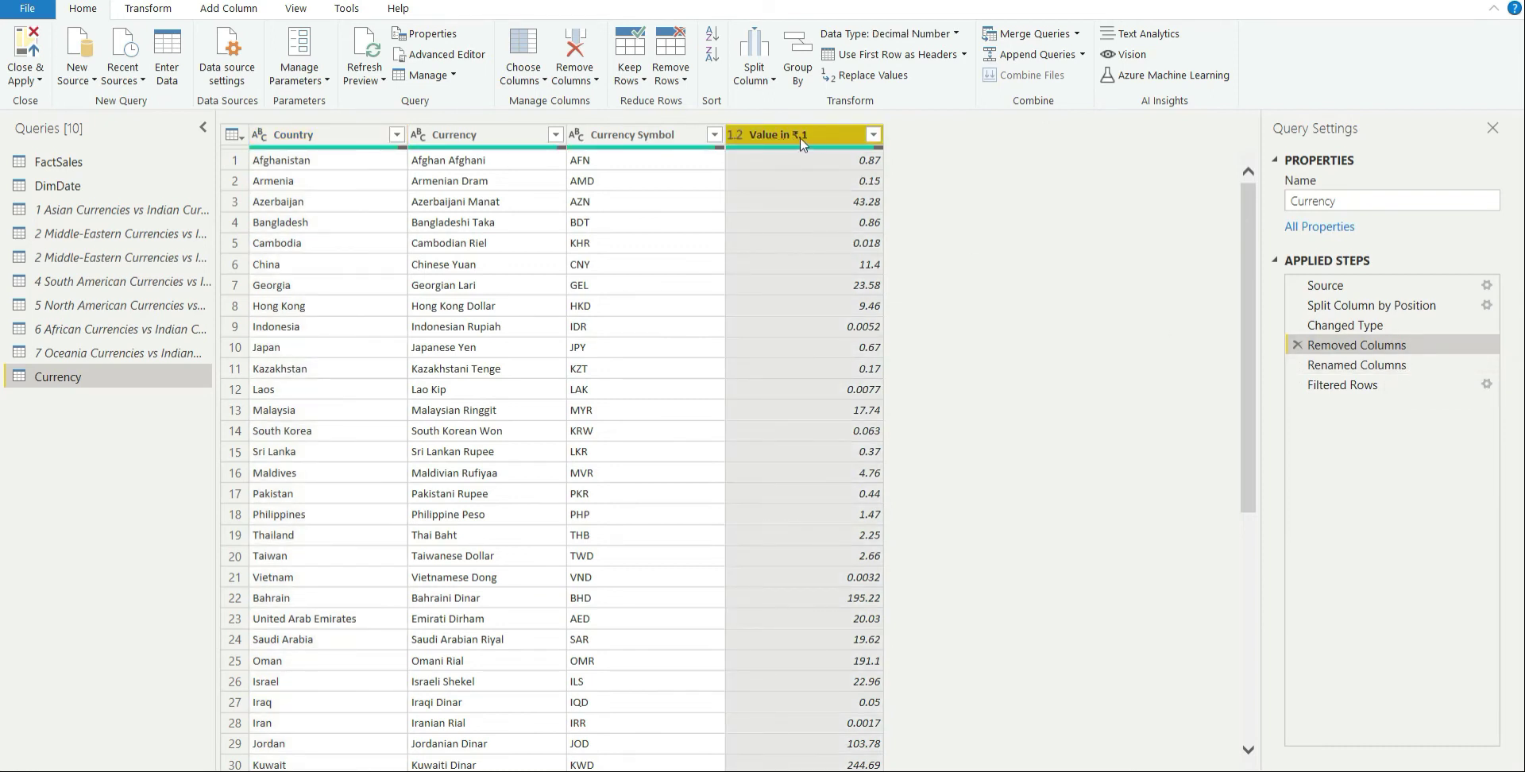
pyautogui.click(1386, 366)
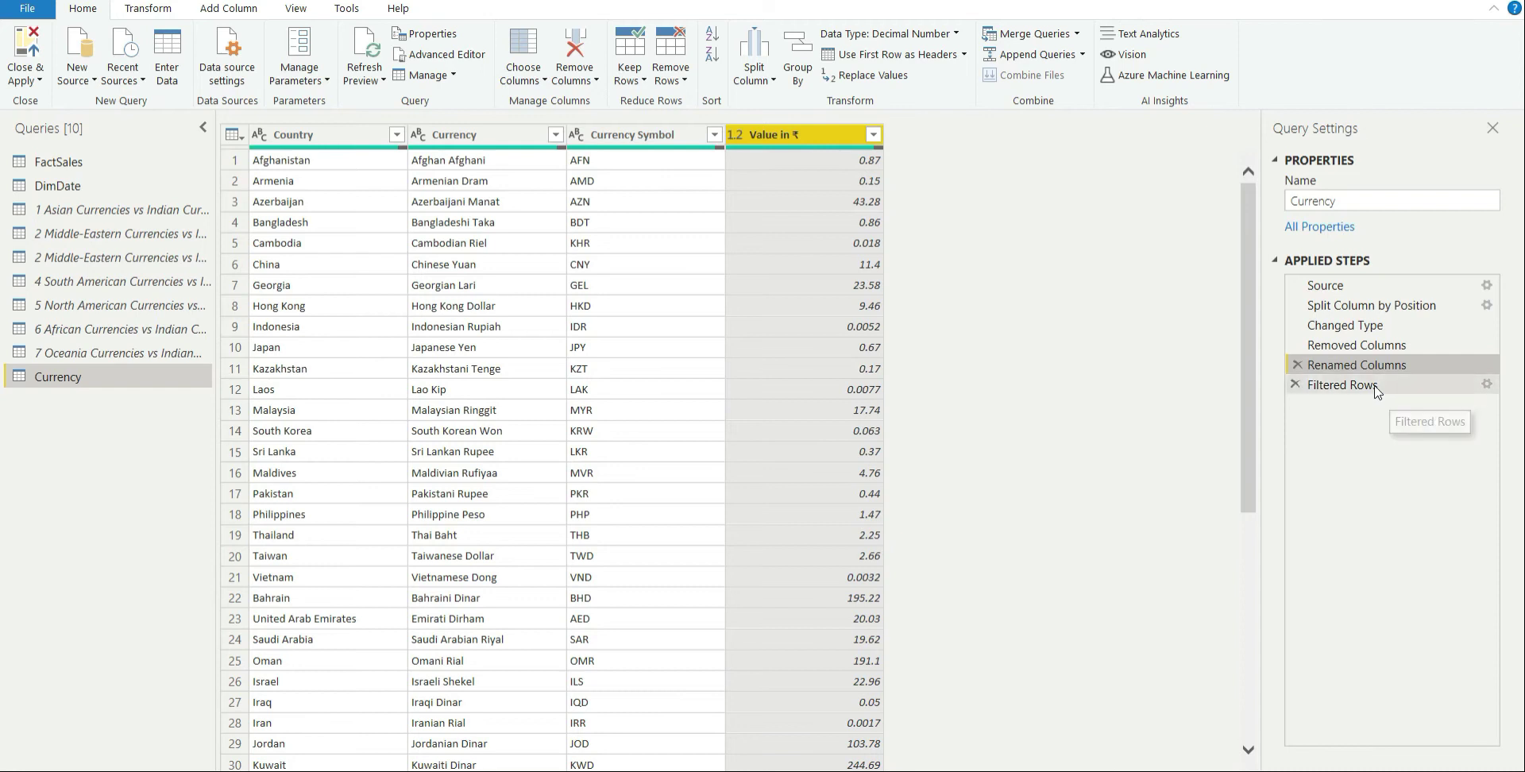
# Check the renamed table for blank rows, view the Filtered Rows step, and compare the Asian Currencies query with the Currency query
pyautogui.scroll(-10, 677, 453)
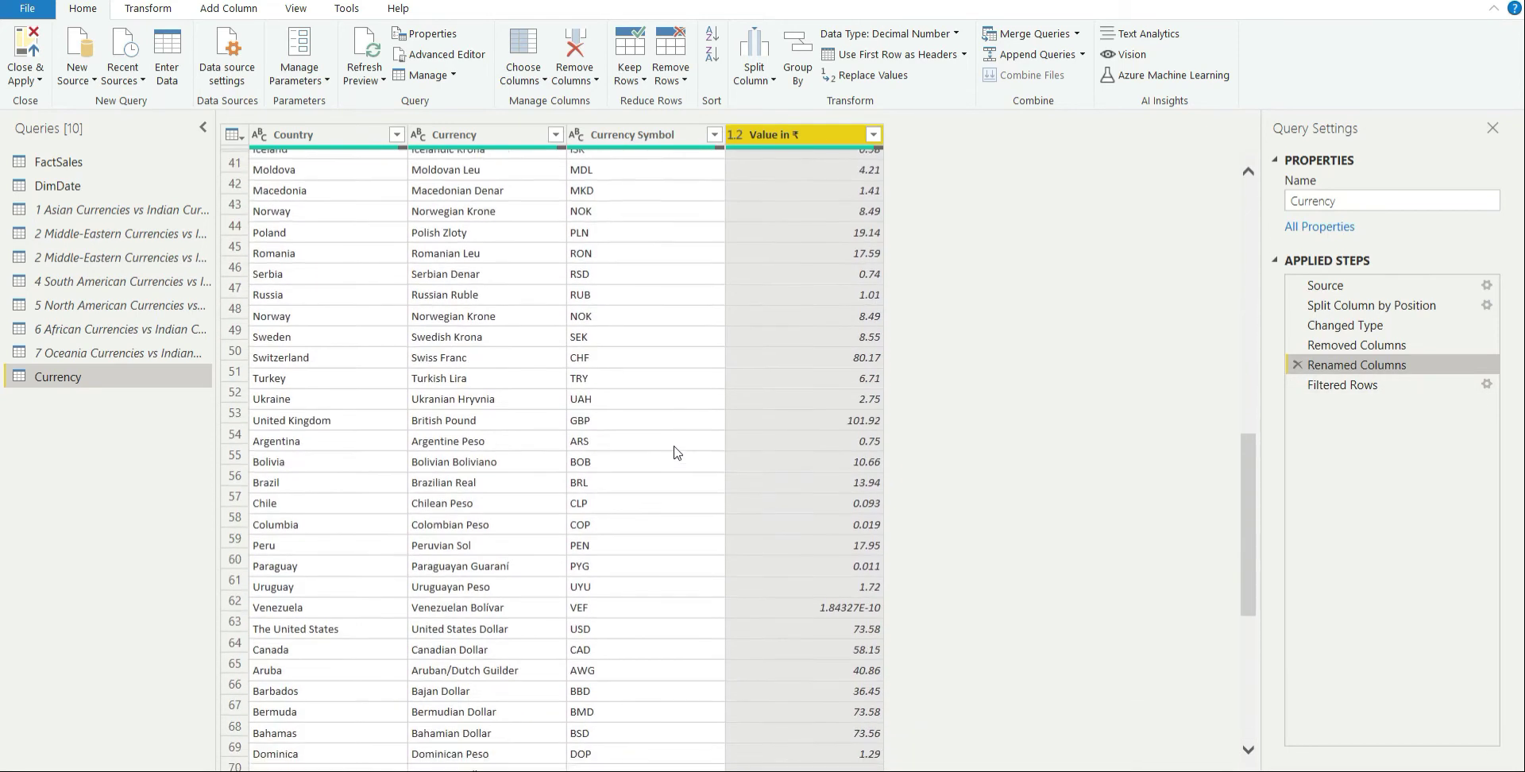
pyautogui.scroll(-5, 678, 453)
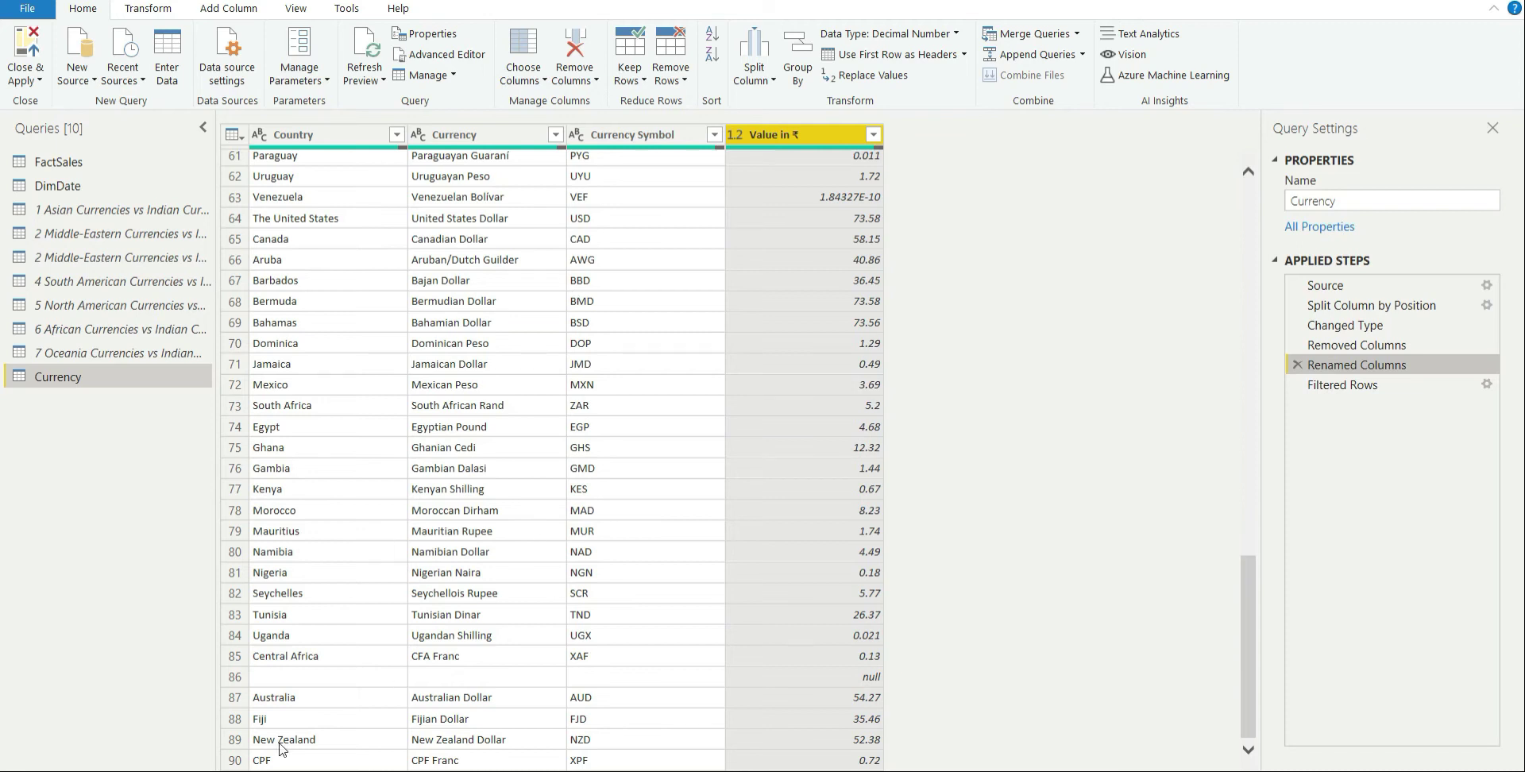
pyautogui.click(301, 682)
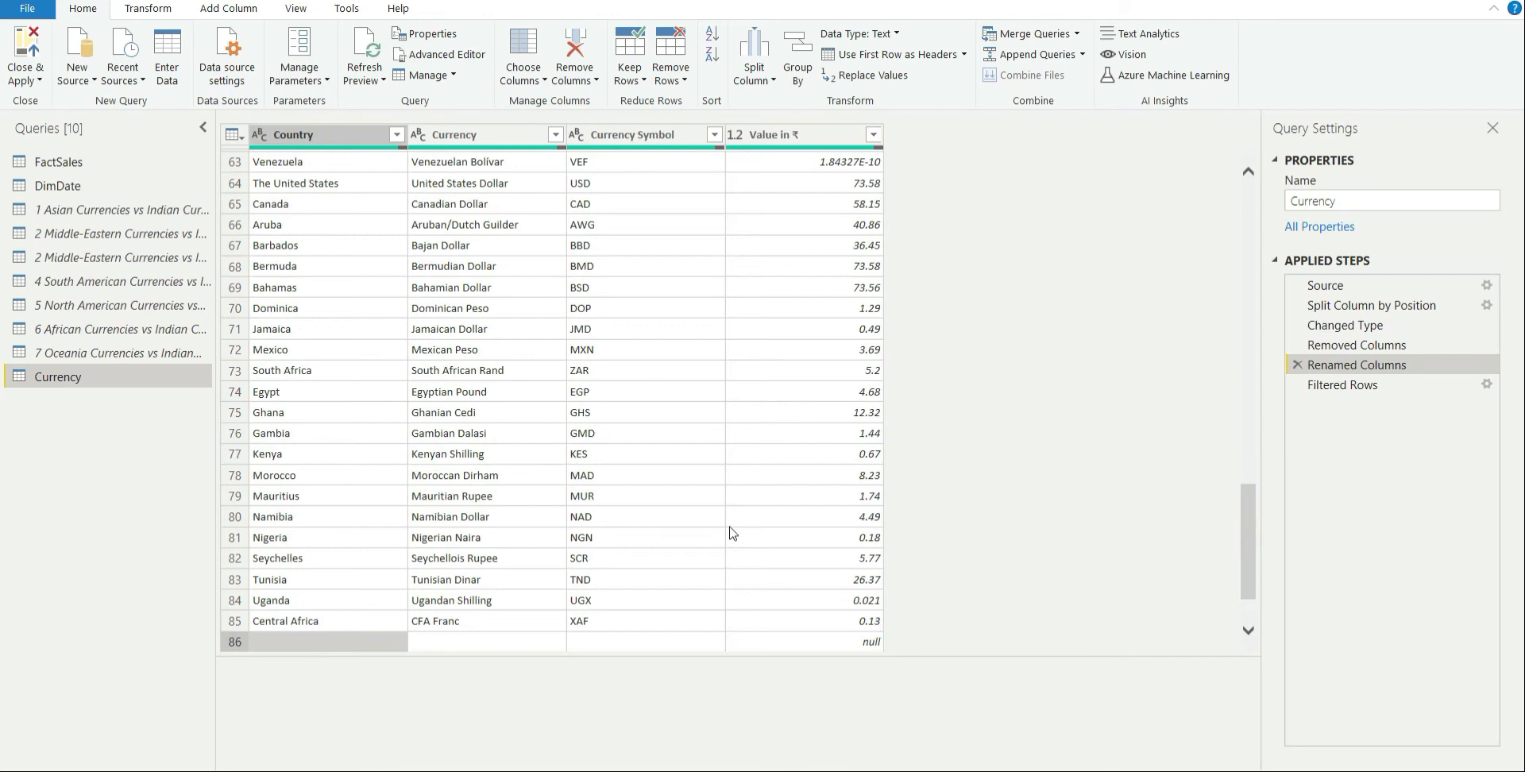
pyautogui.scroll(-2, 728, 534)
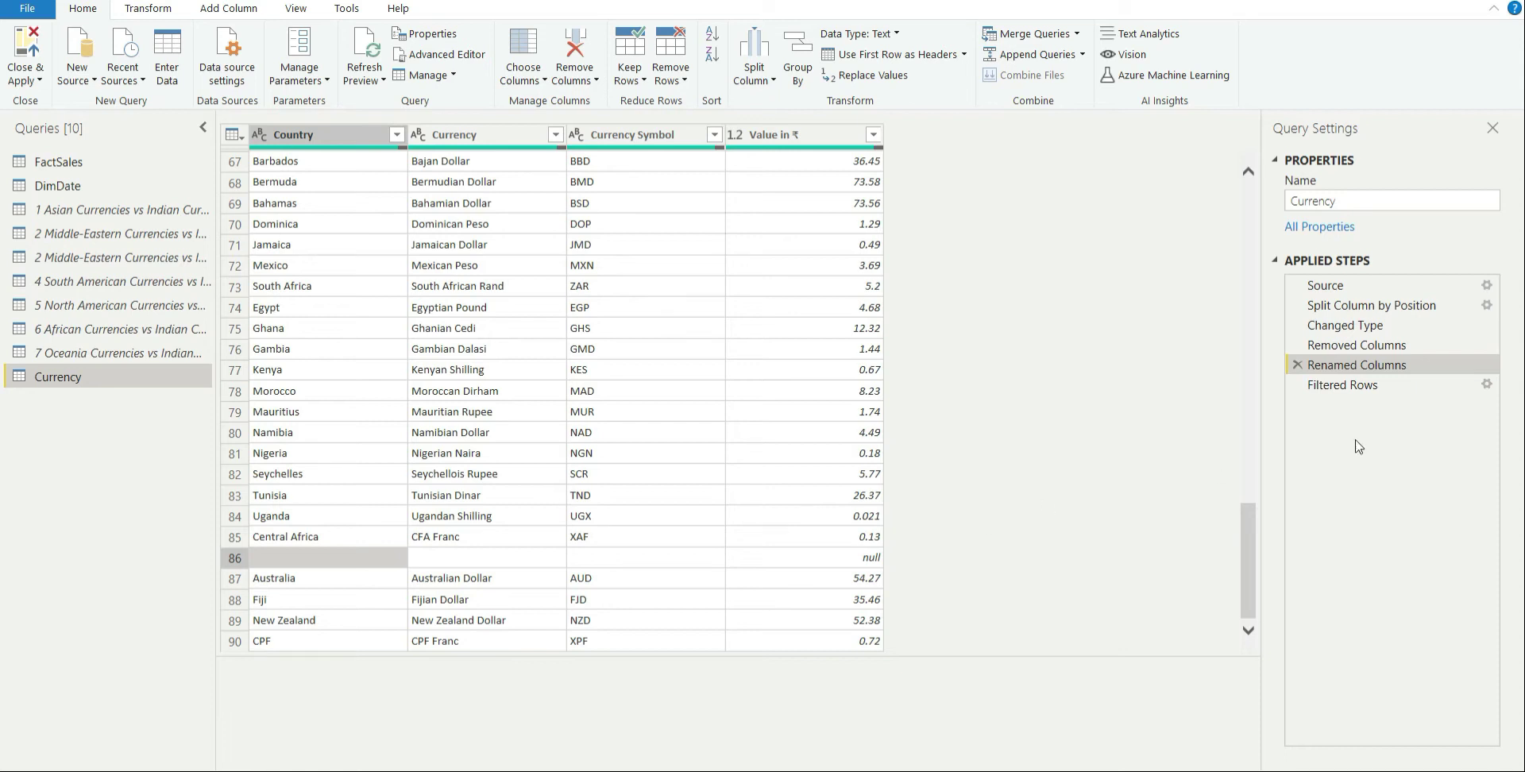
pyautogui.click(1363, 386)
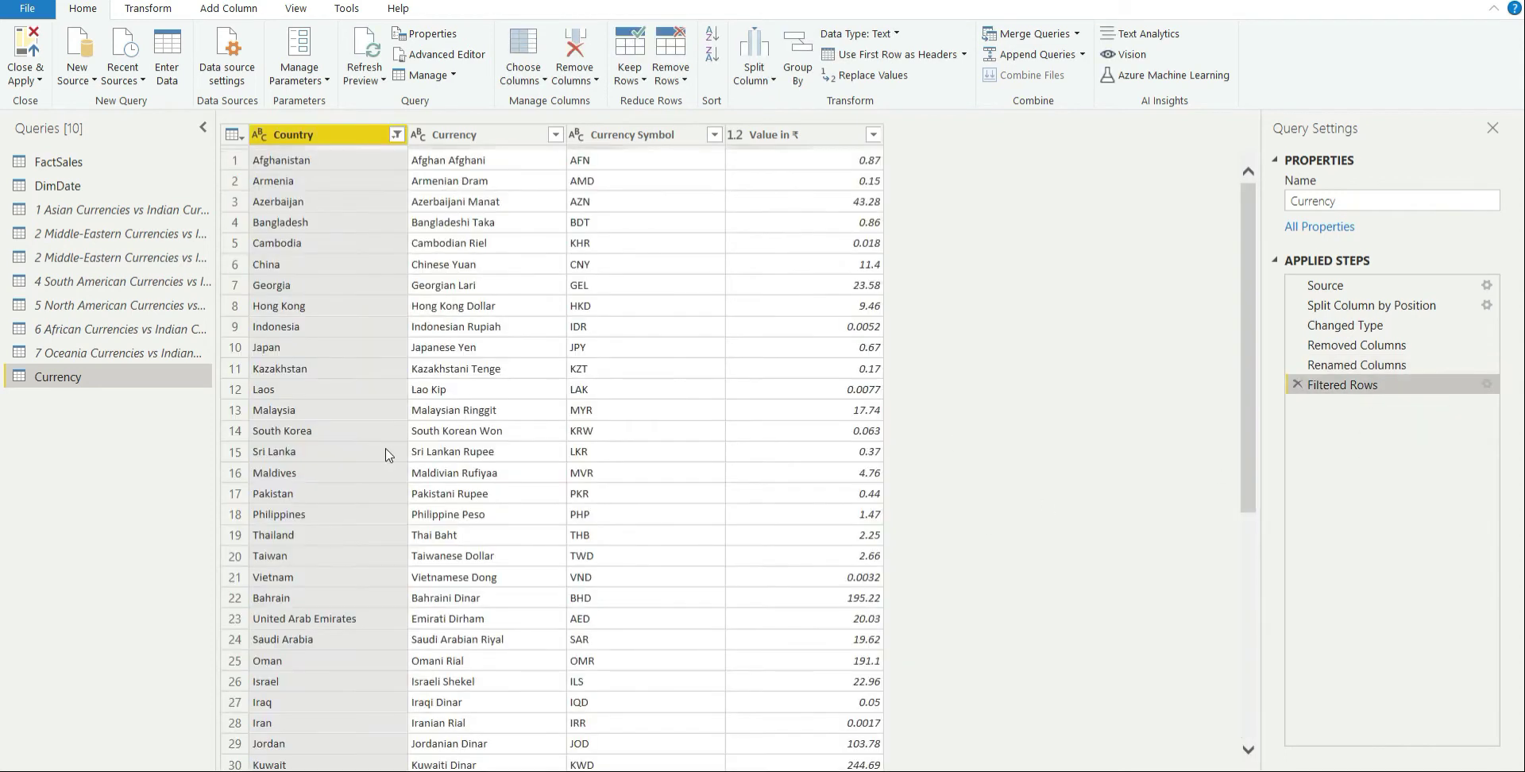
pyautogui.click(104, 211)
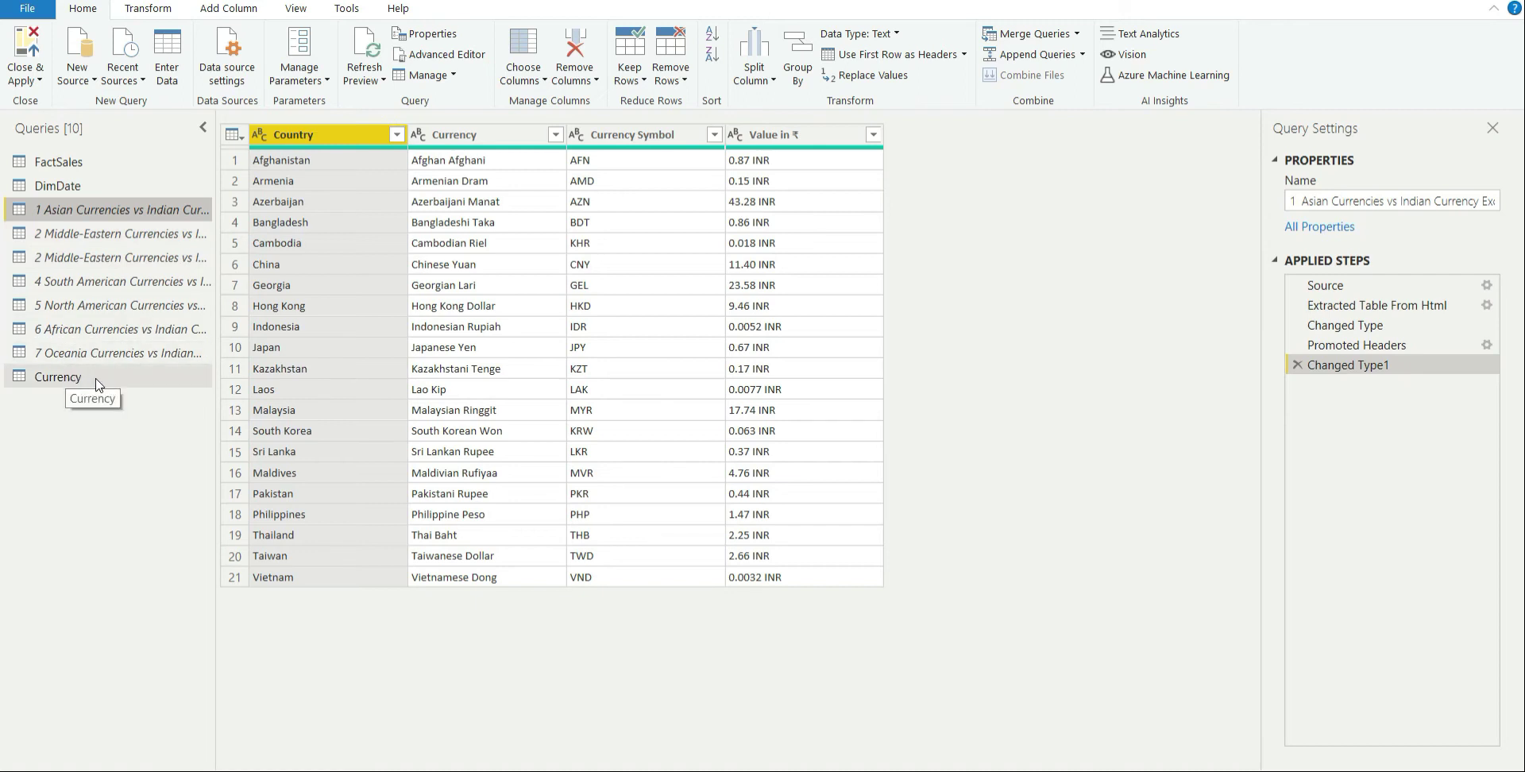
pyautogui.click(70, 383)
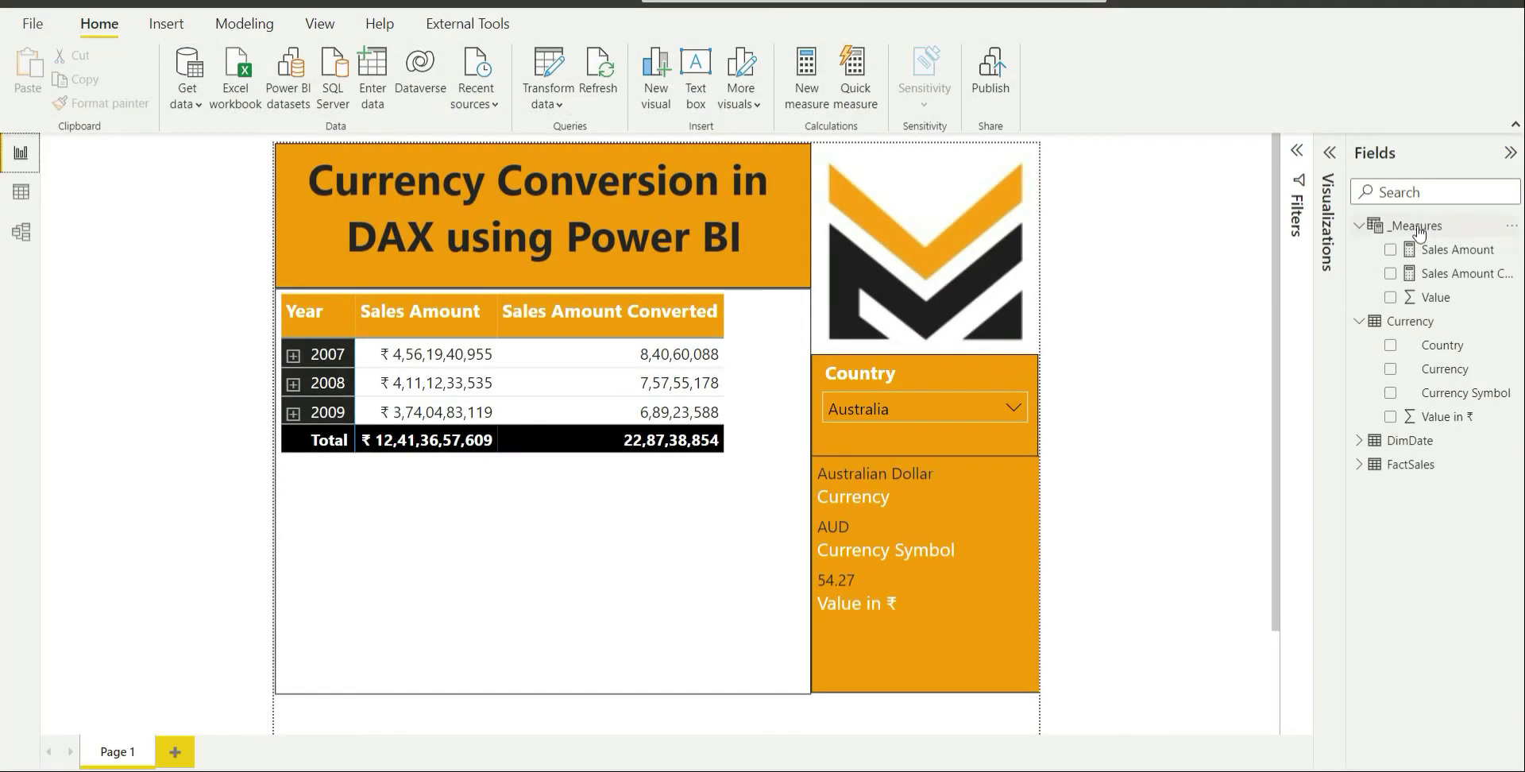
# Collapse the Currency fields in the report and examine the _Measures table's DAX definition, highlighting its { BLANK () } expression
pyautogui.click(1361, 323)
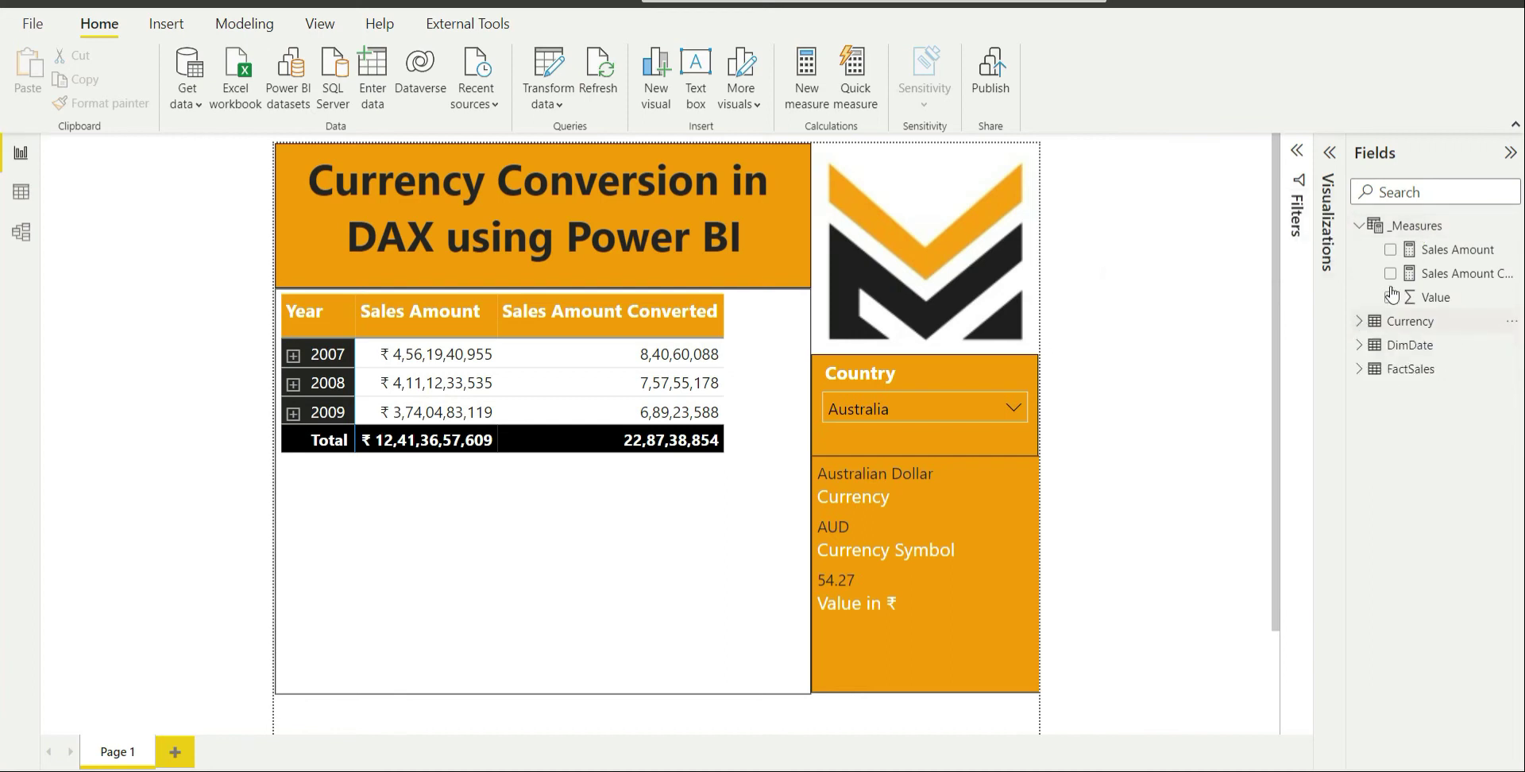
pyautogui.click(1421, 228)
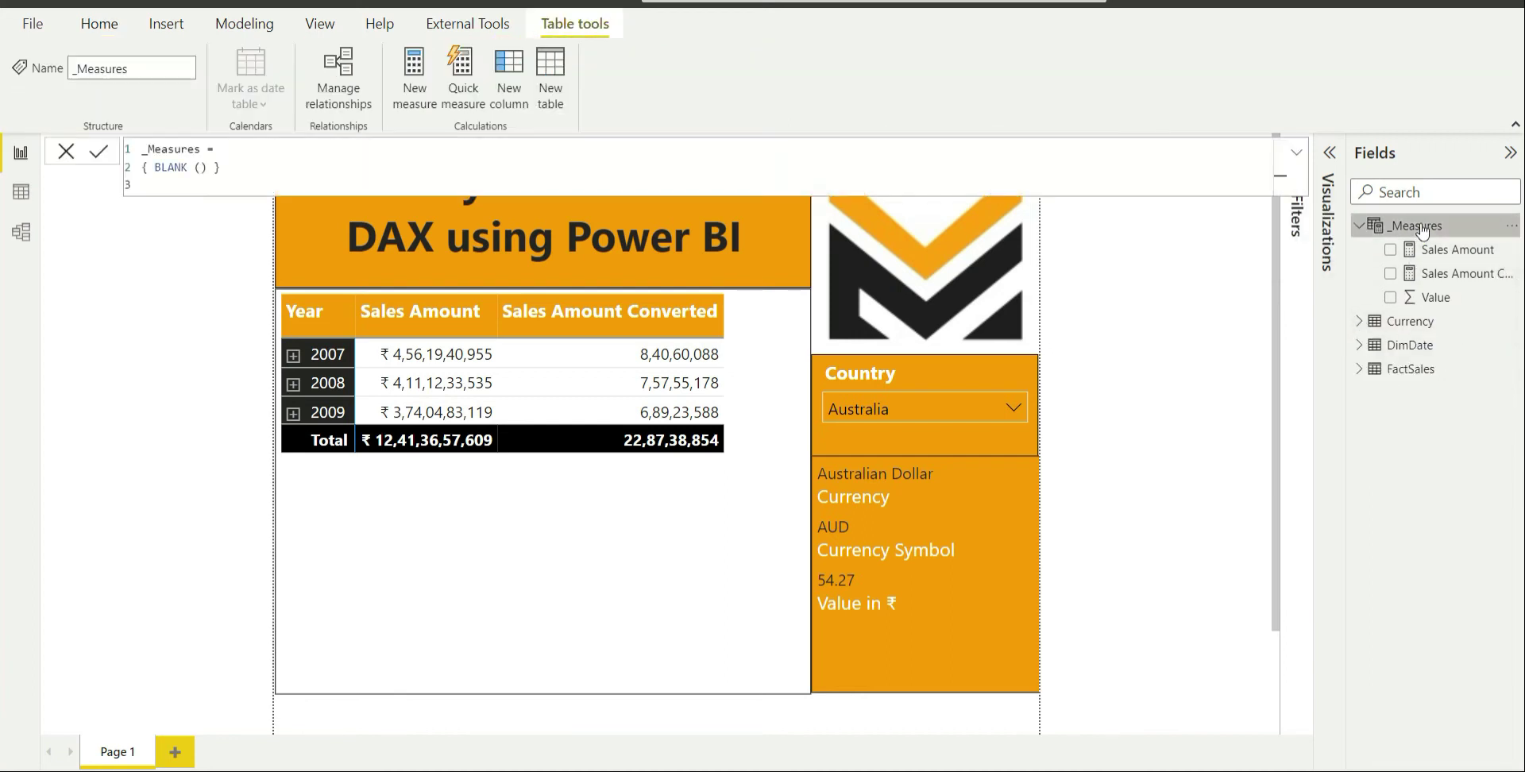
pyautogui.click(247, 30)
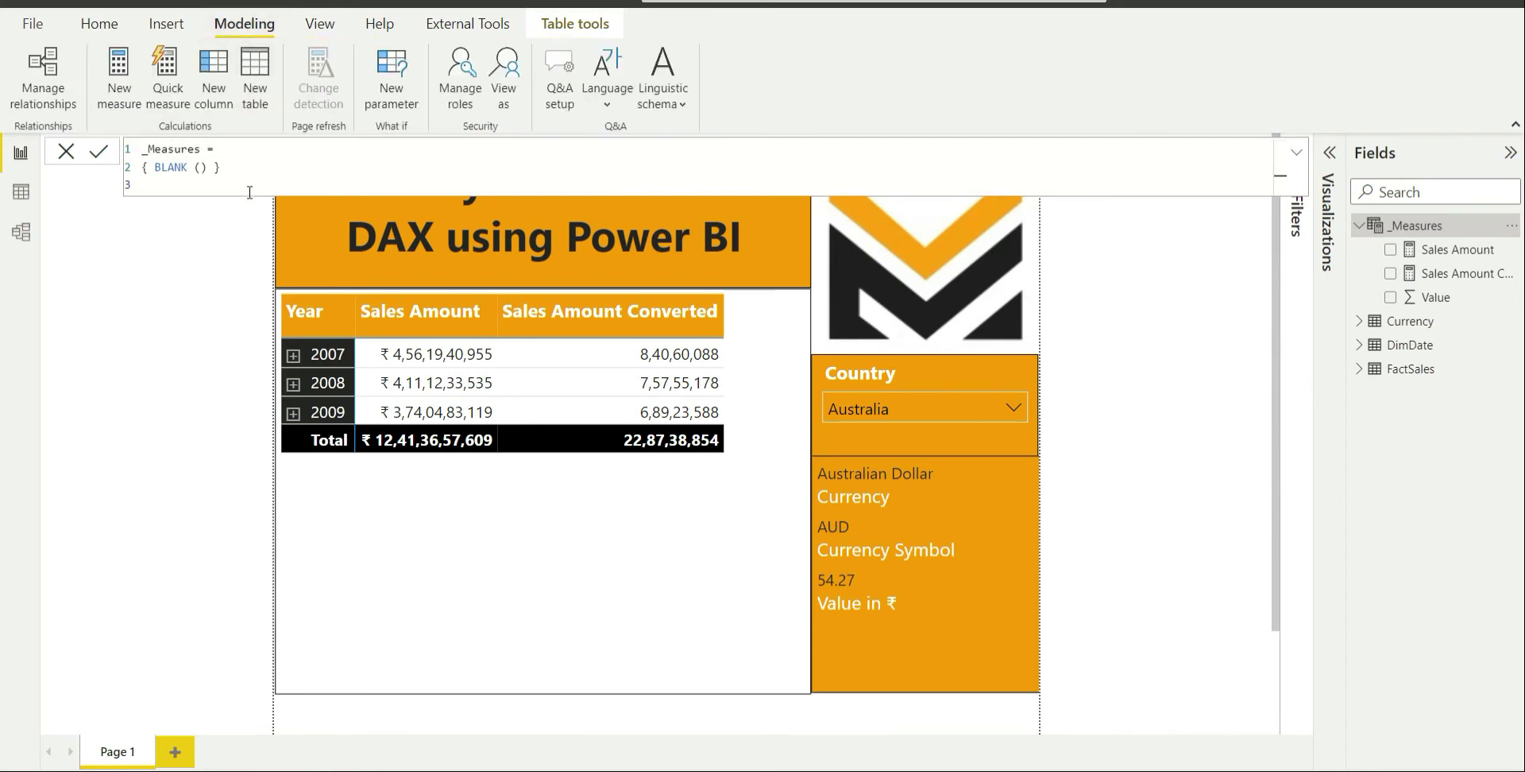
pyautogui.moveTo(220, 168); pyautogui.dragTo(143, 168)
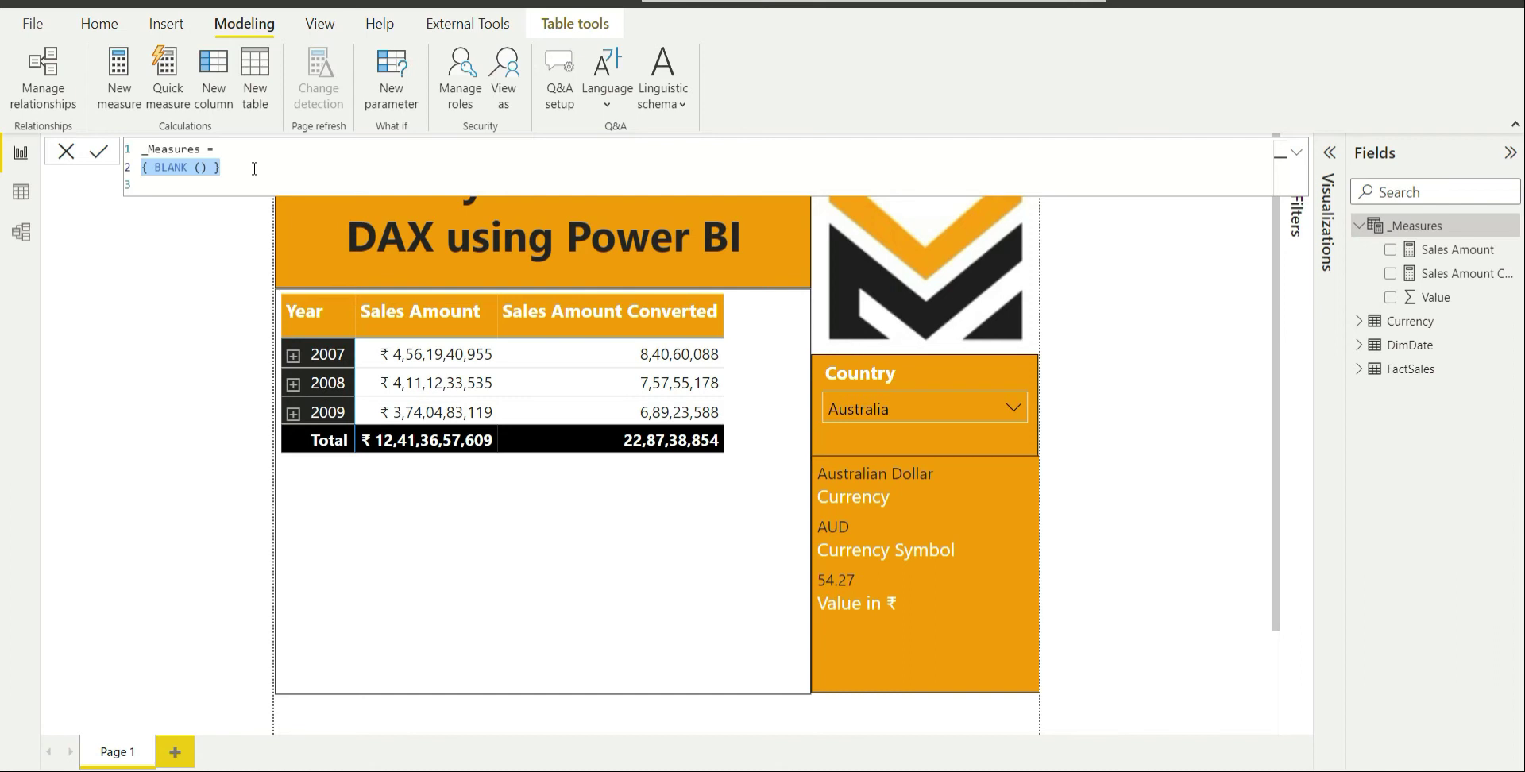
# Examine the Sales Amount measure's DAX definition and check which Currency table field feeds the Country slicer
pyautogui.click(1481, 251)
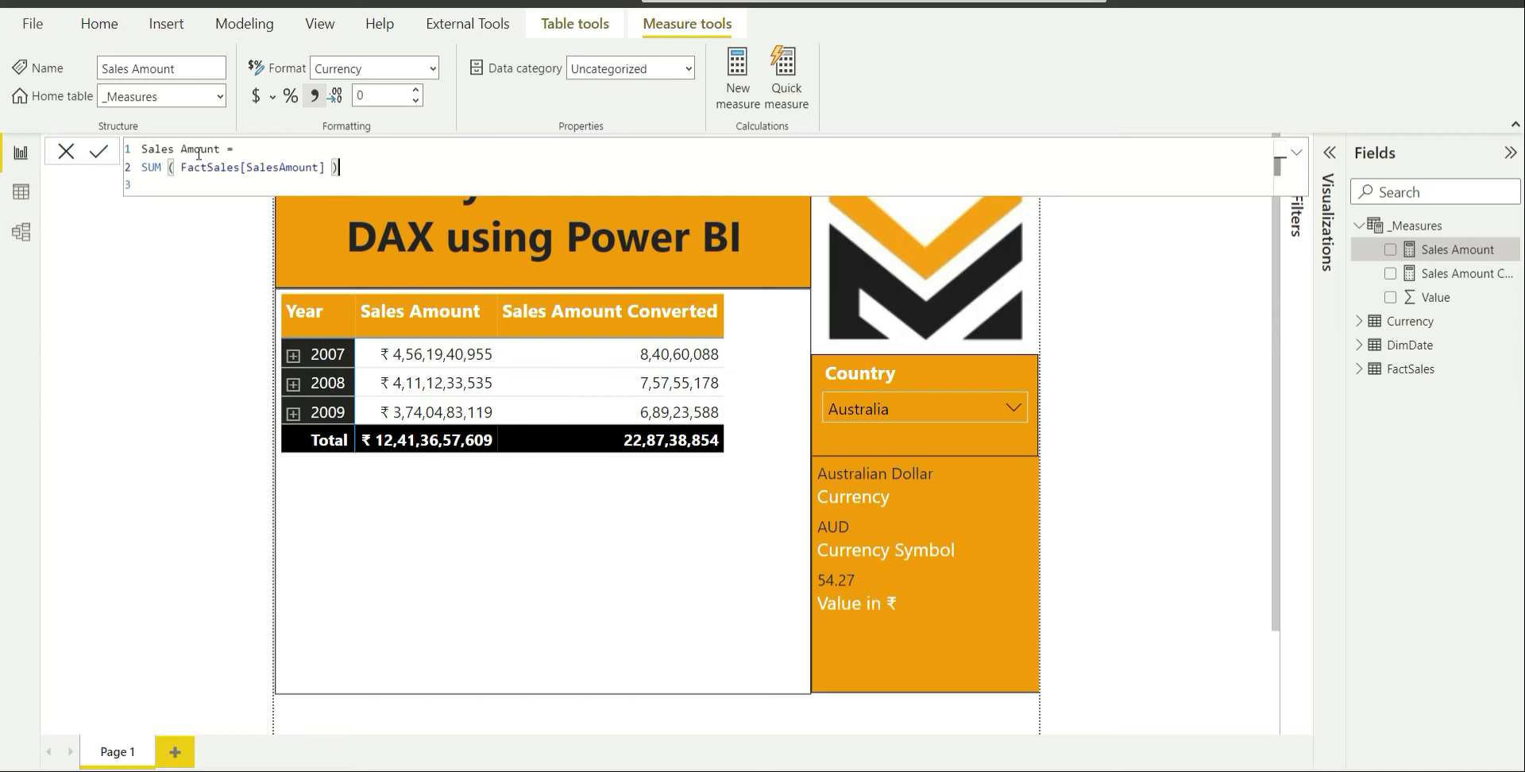
pyautogui.click(1227, 388)
pyautogui.click(943, 374)
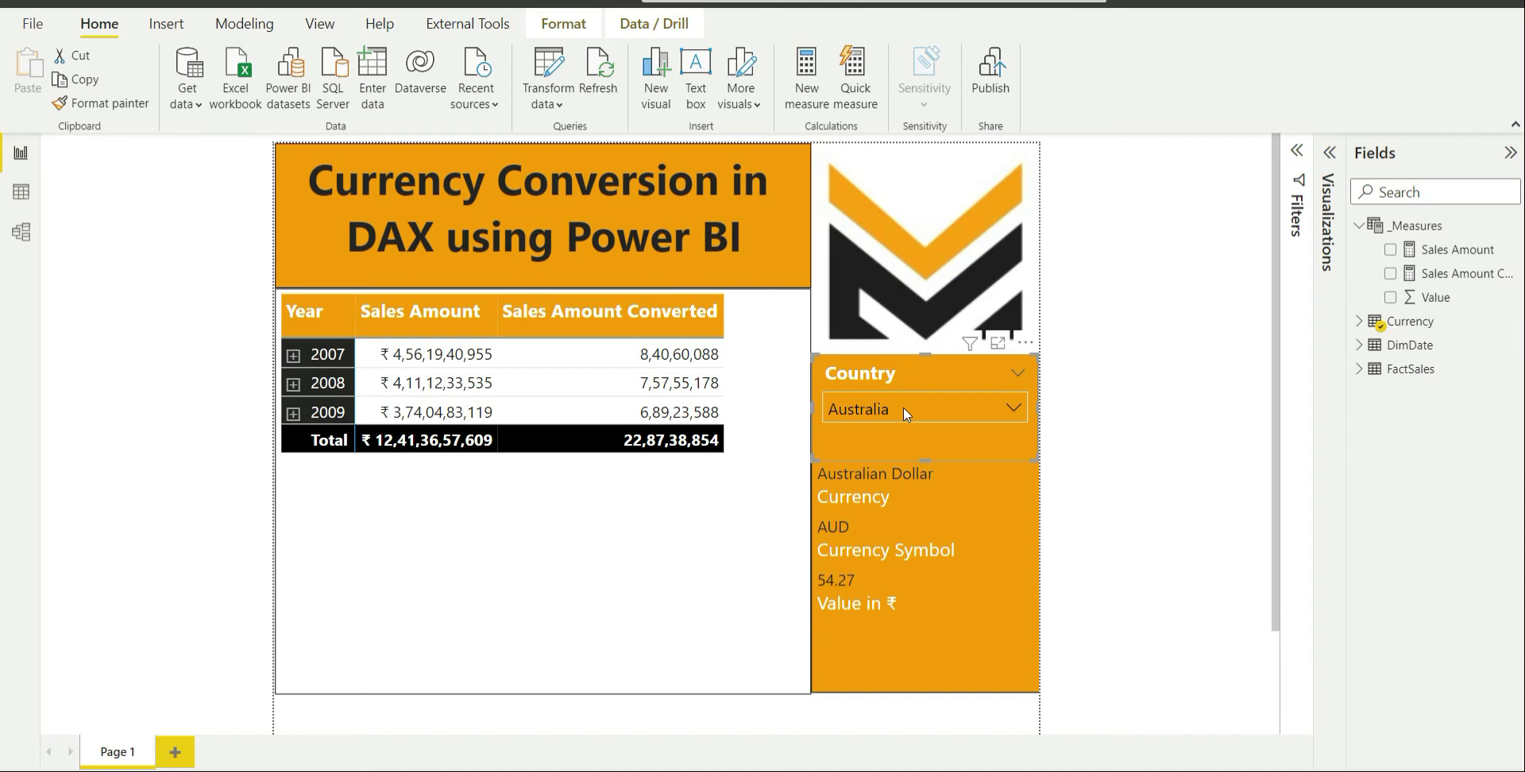
pyautogui.click(1360, 324)
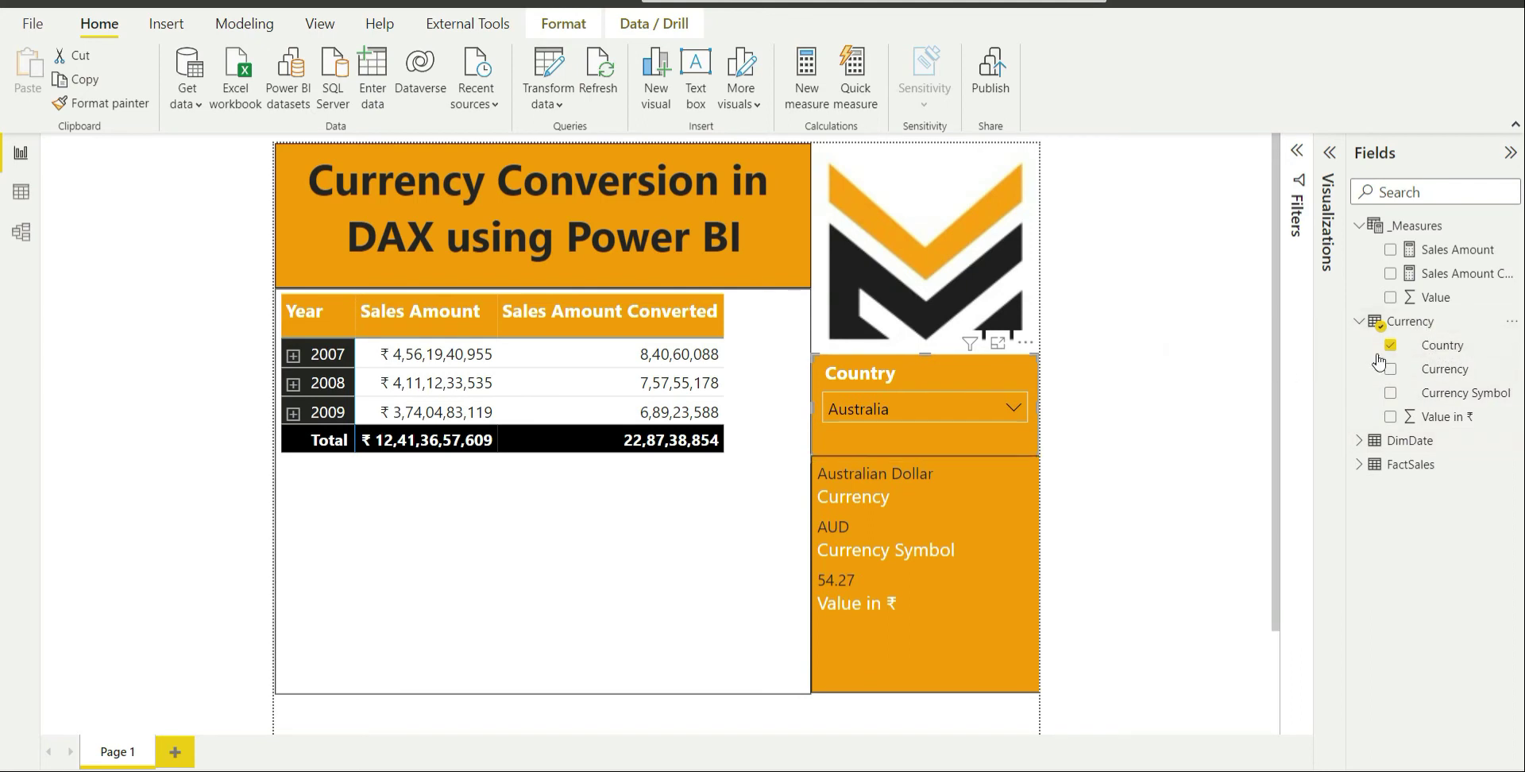
pyautogui.click(1359, 320)
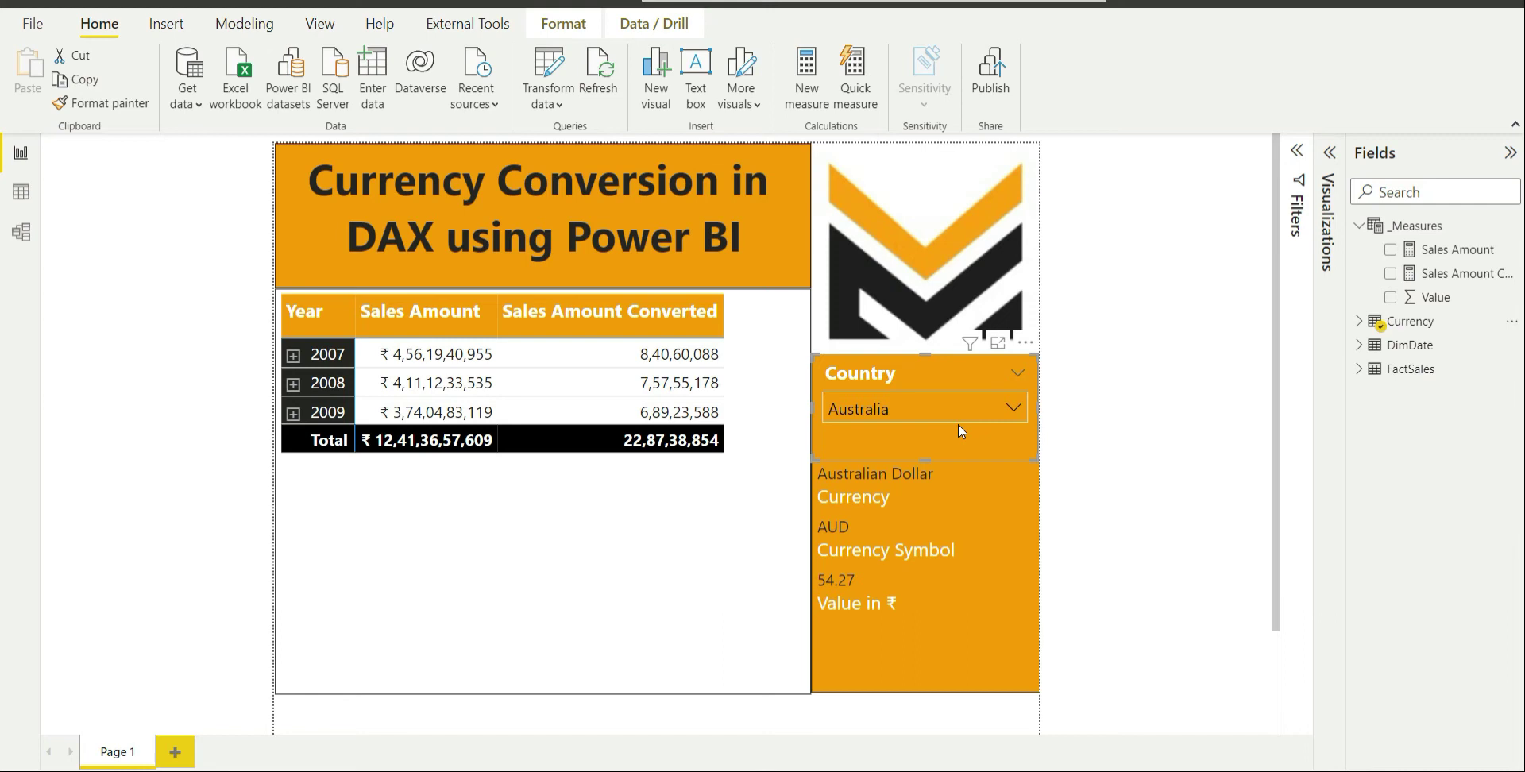
# View the Country slicer's list of countries and inspect the fields used by the currency details card
pyautogui.click(966, 399)
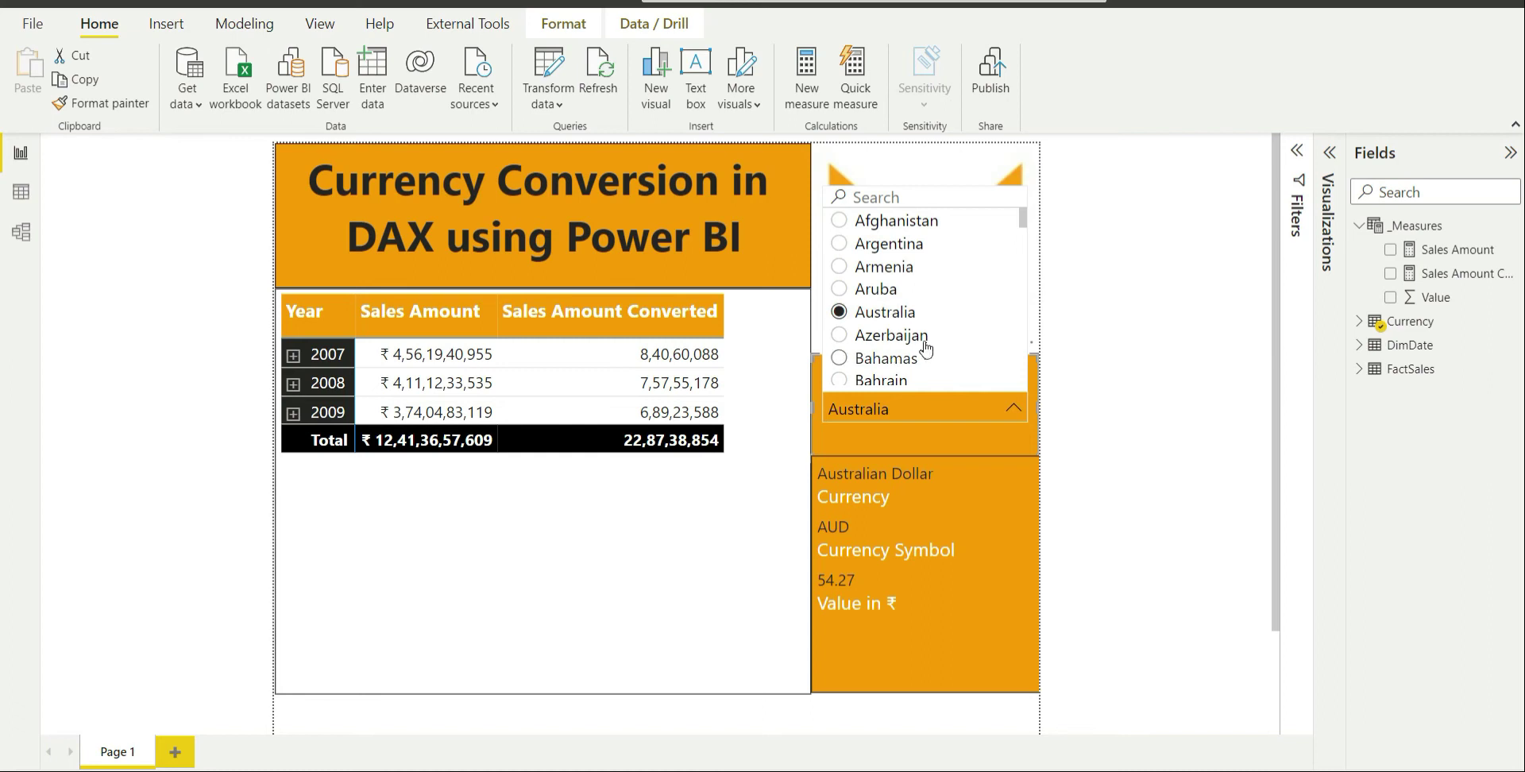
pyautogui.click(996, 433)
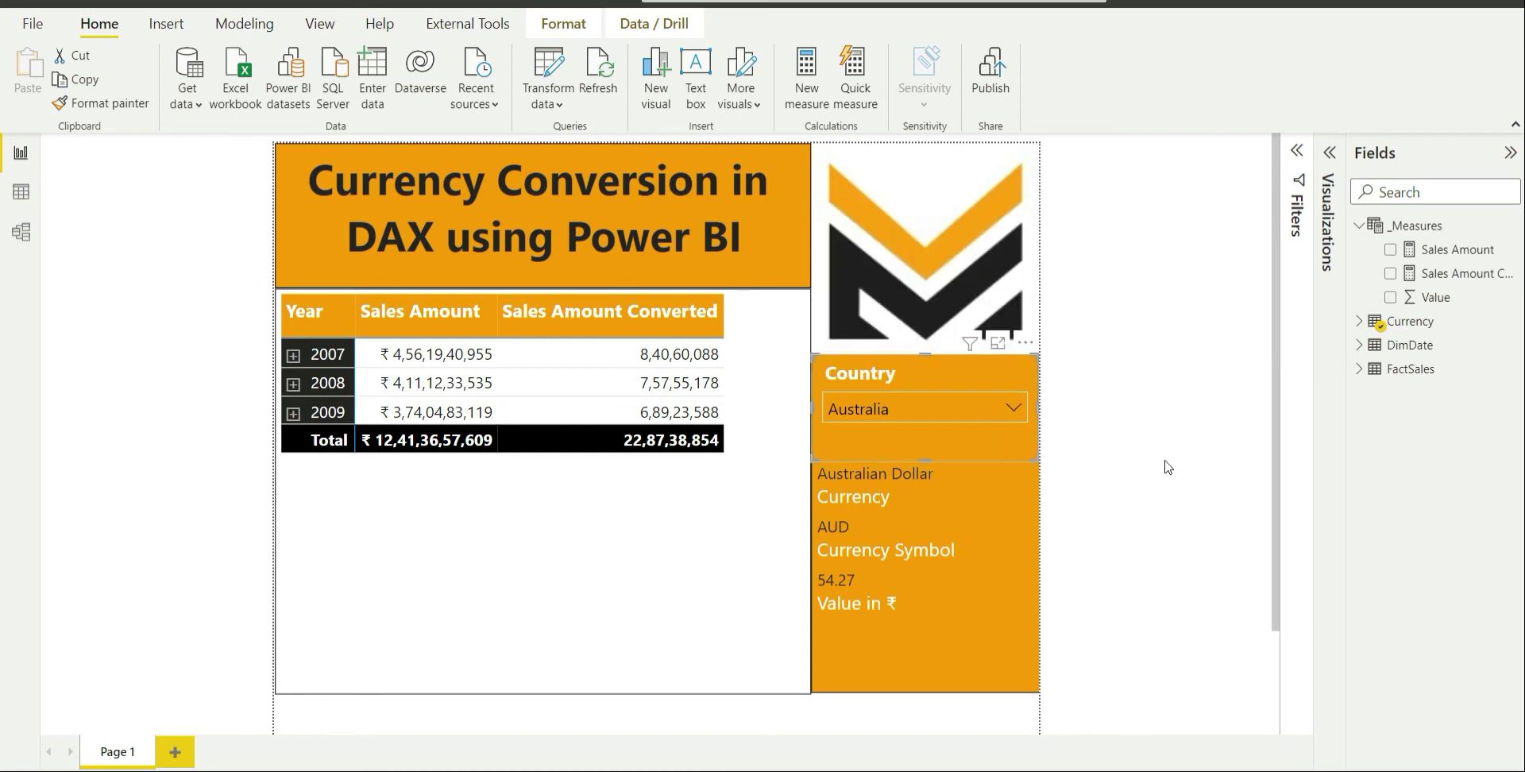
pyautogui.click(982, 544)
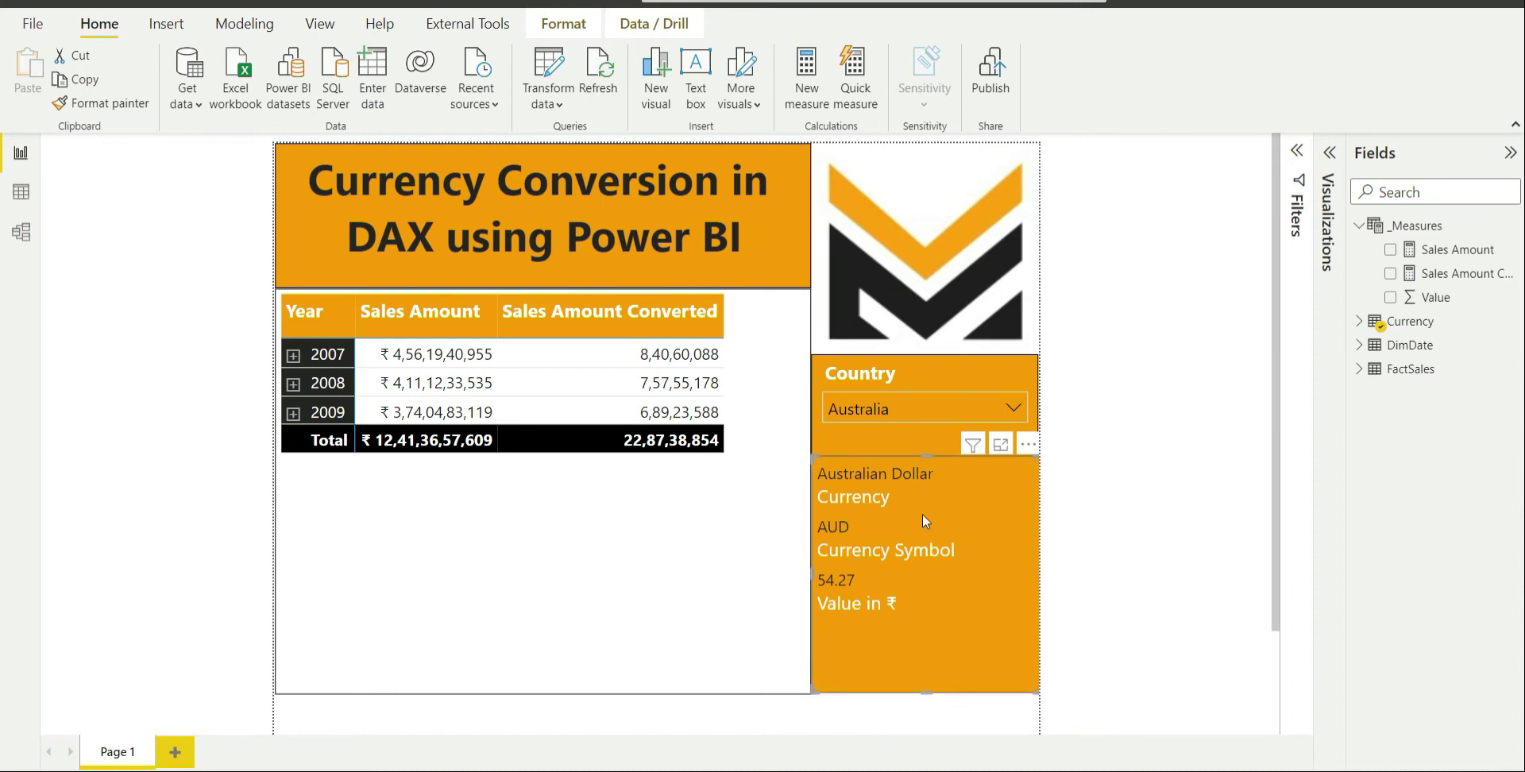
pyautogui.click(1328, 159)
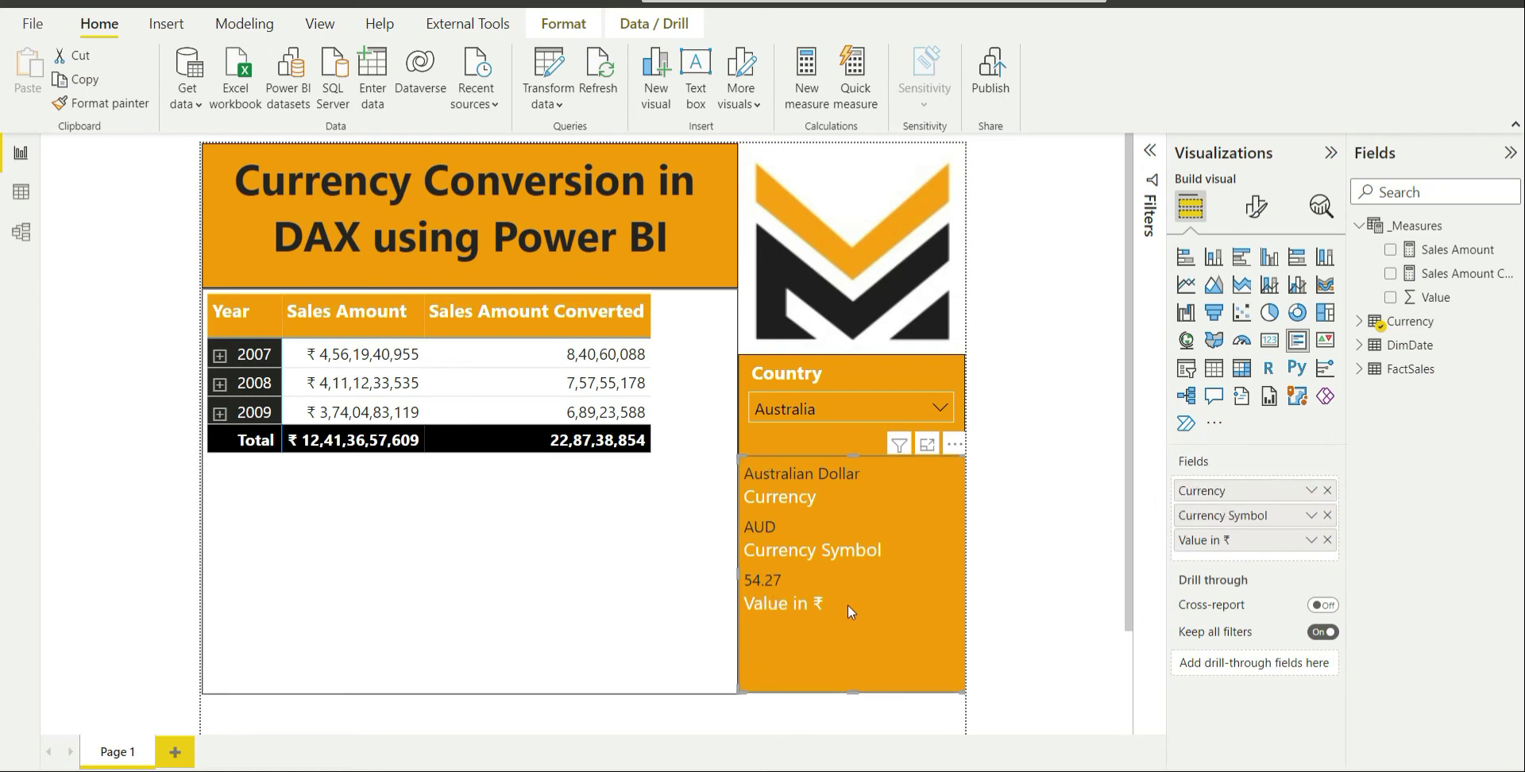
# Switch the Country slicer to Aruba and back to Australia, comparing the currency details and converted sales
pyautogui.click(803, 410)
pyautogui.click(770, 292)
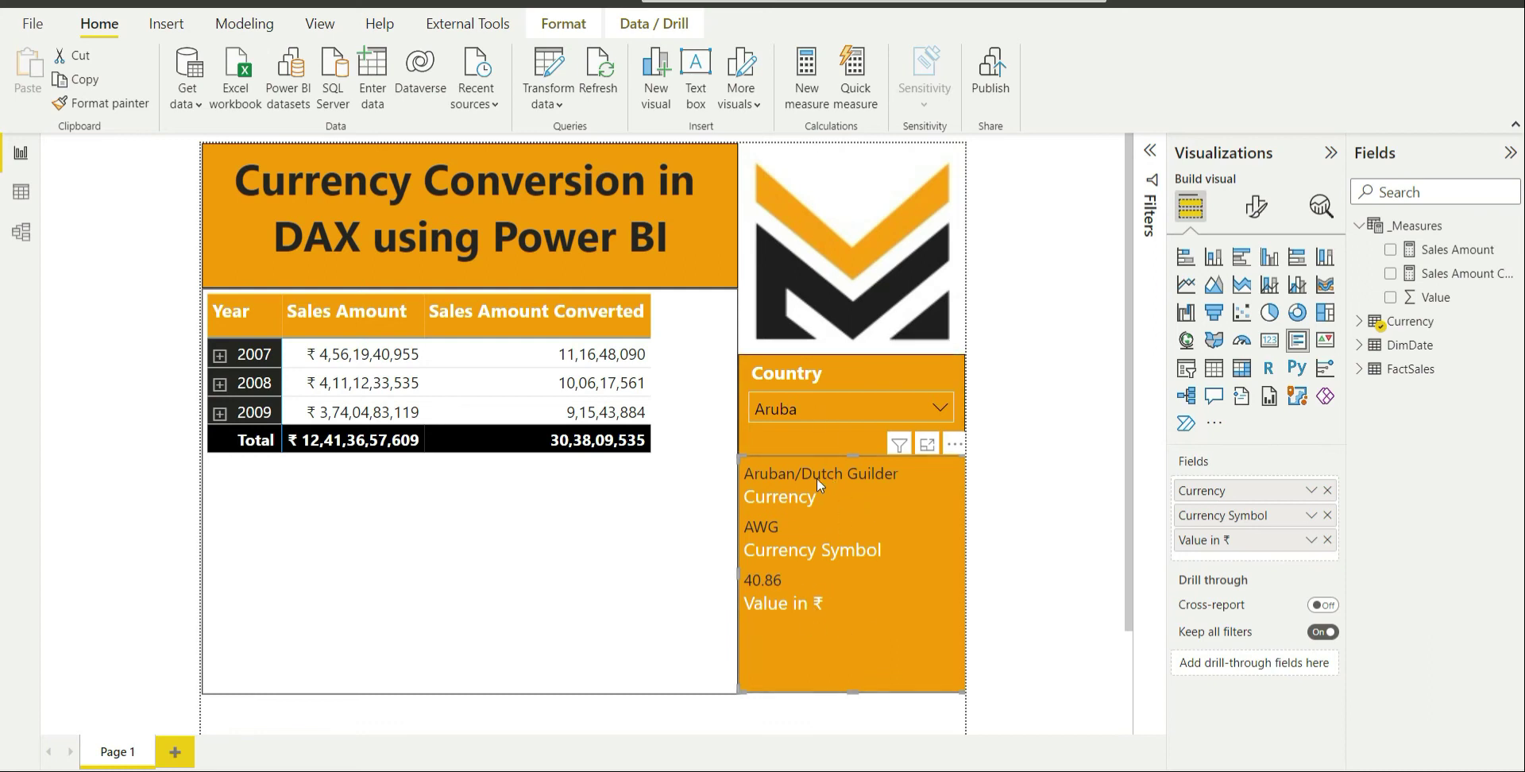
pyautogui.click(831, 408)
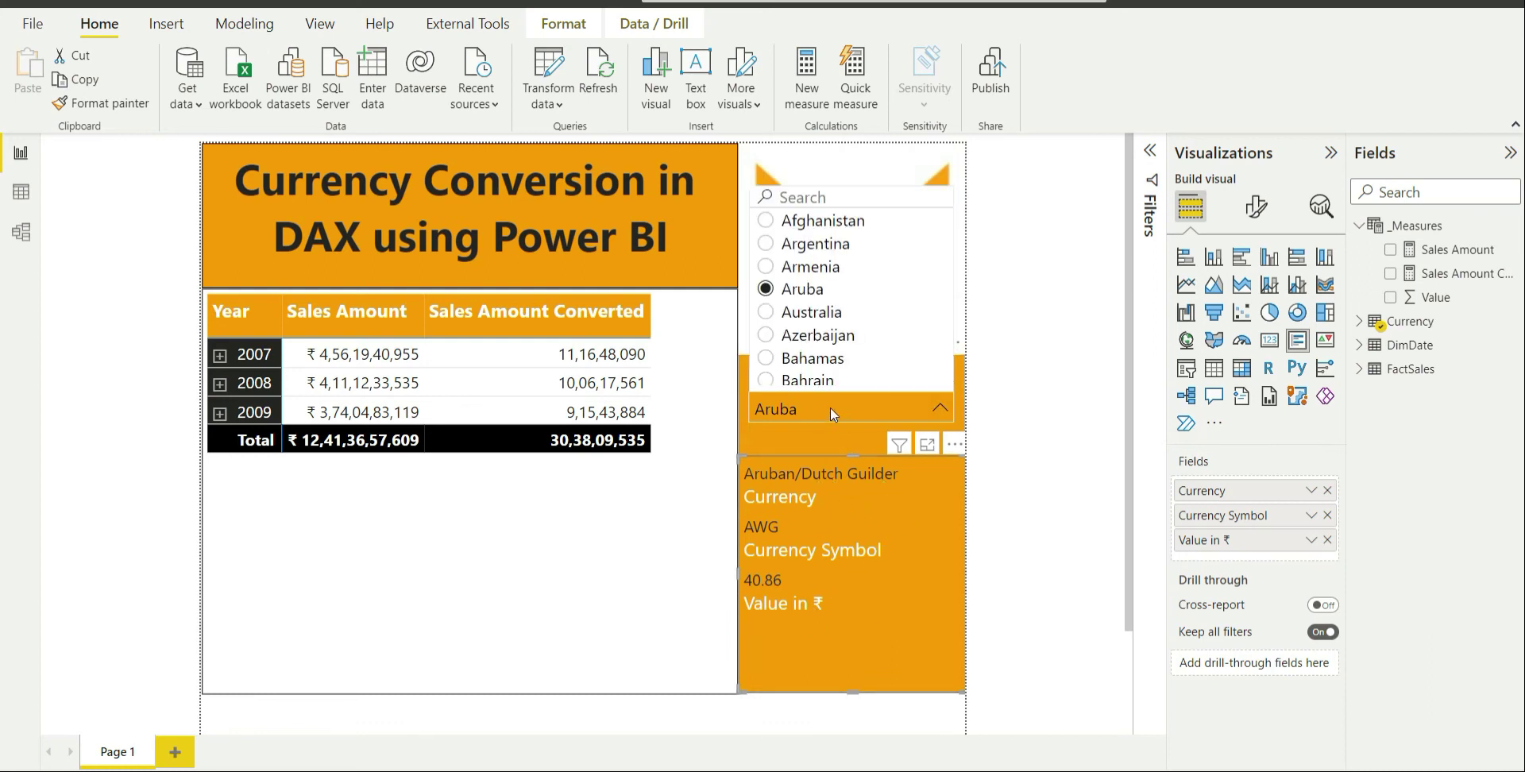
pyautogui.click(802, 313)
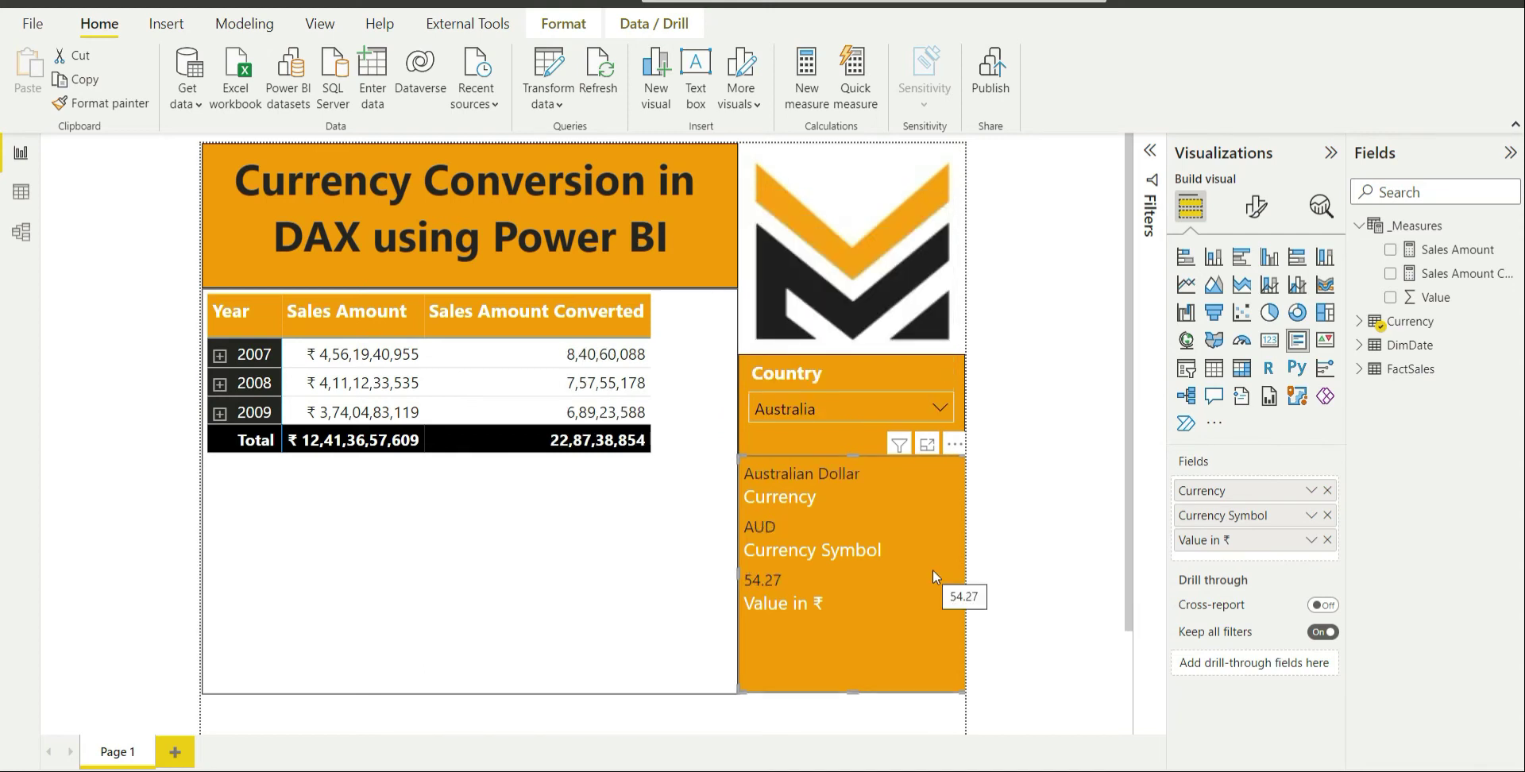
pyautogui.click(1025, 567)
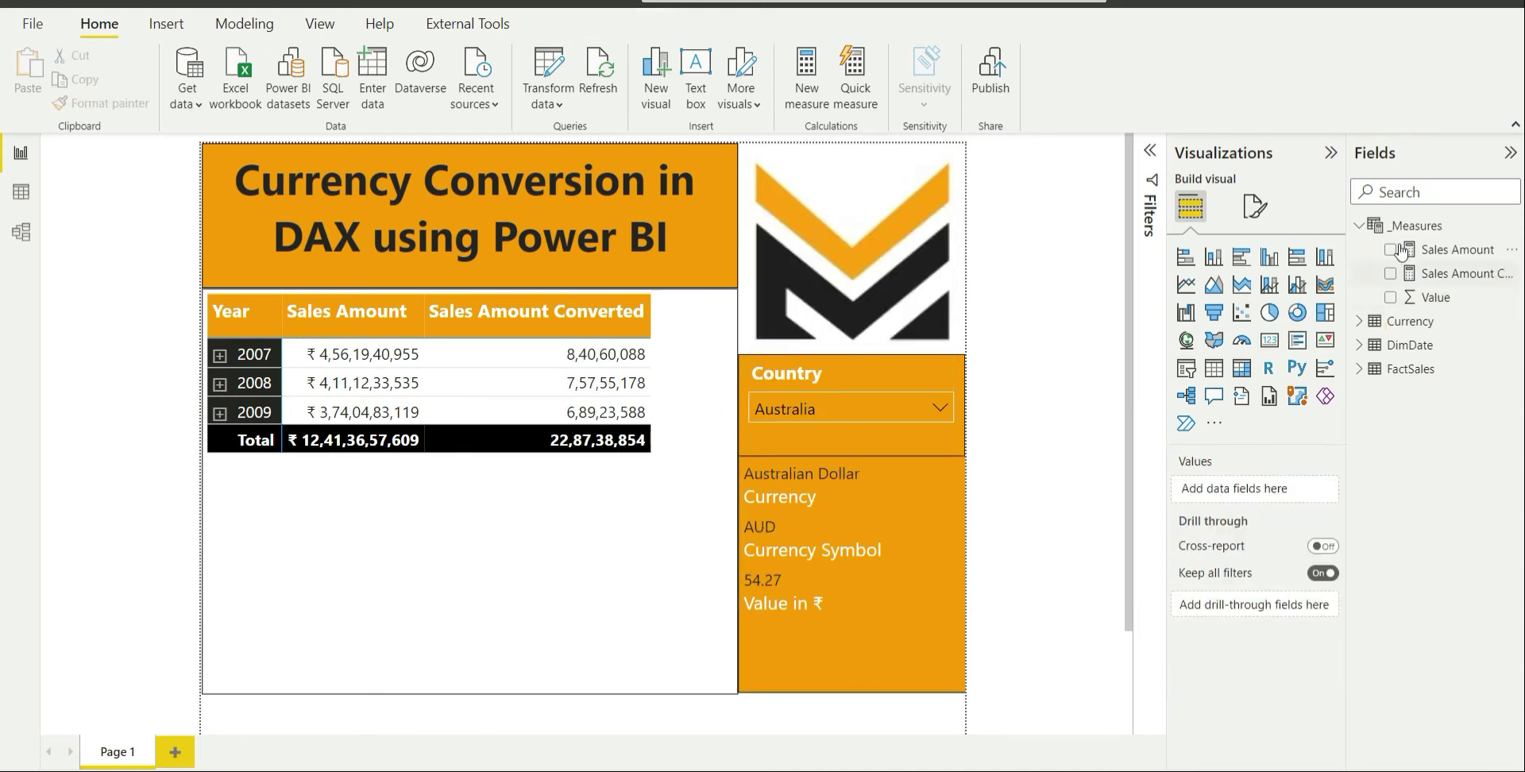
# Open the Sales Amount Converted measure's DAX and highlight its SelectedCountry variable, SELECTEDVALUE function and 'Currency'[Country] argument
pyautogui.click(1330, 152)
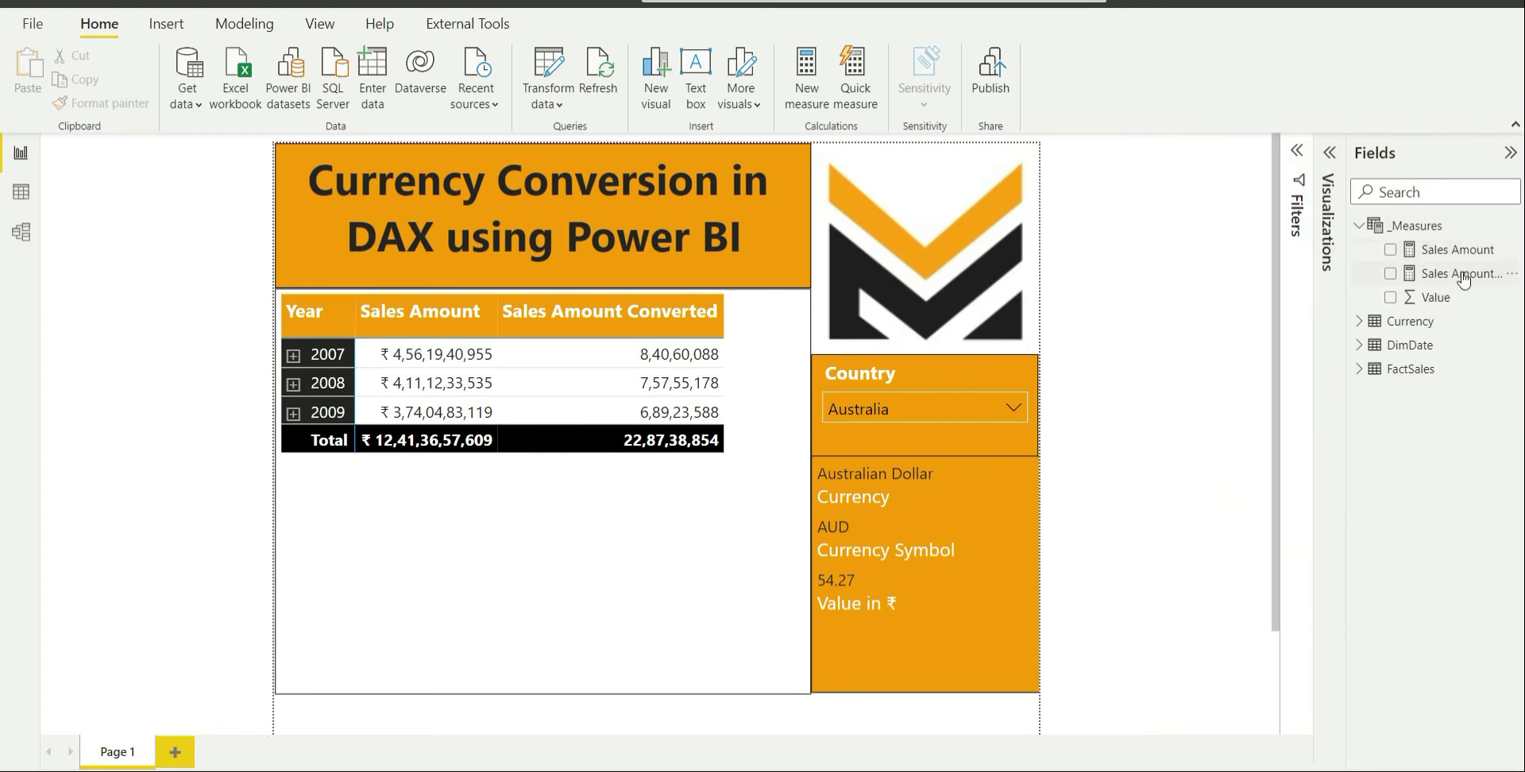
pyautogui.click(1462, 275)
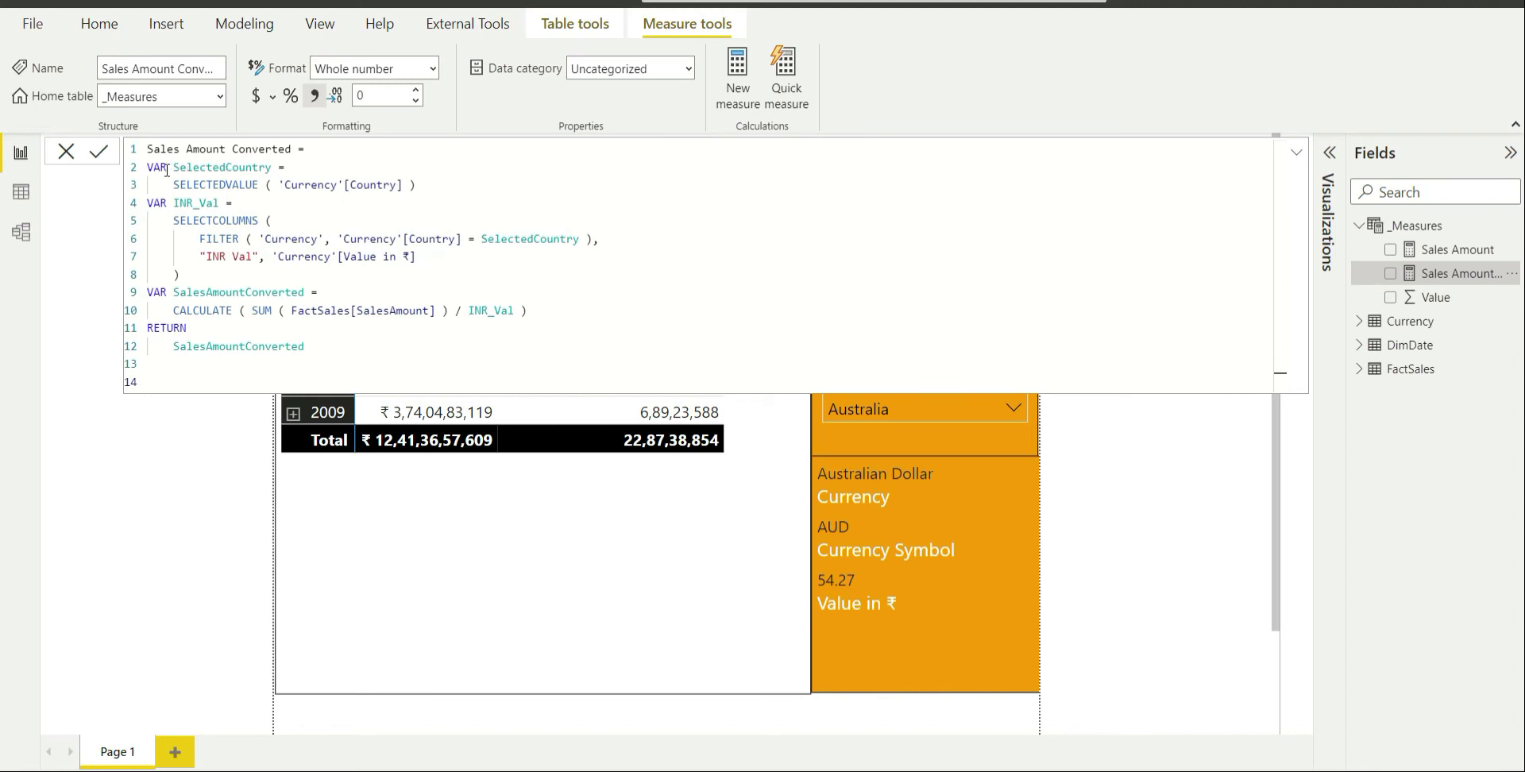
pyautogui.doubleClick(214, 166)
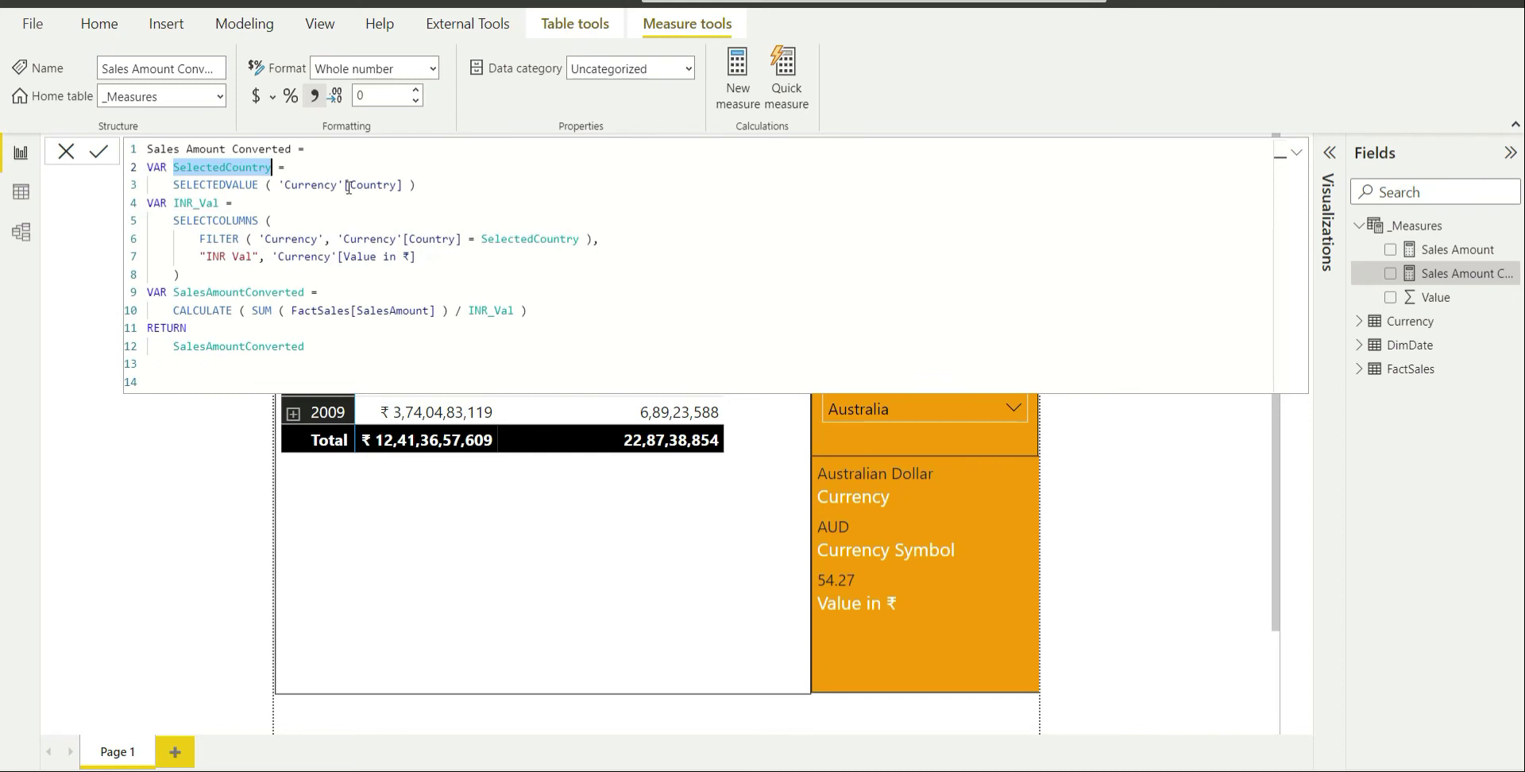
pyautogui.doubleClick(216, 184)
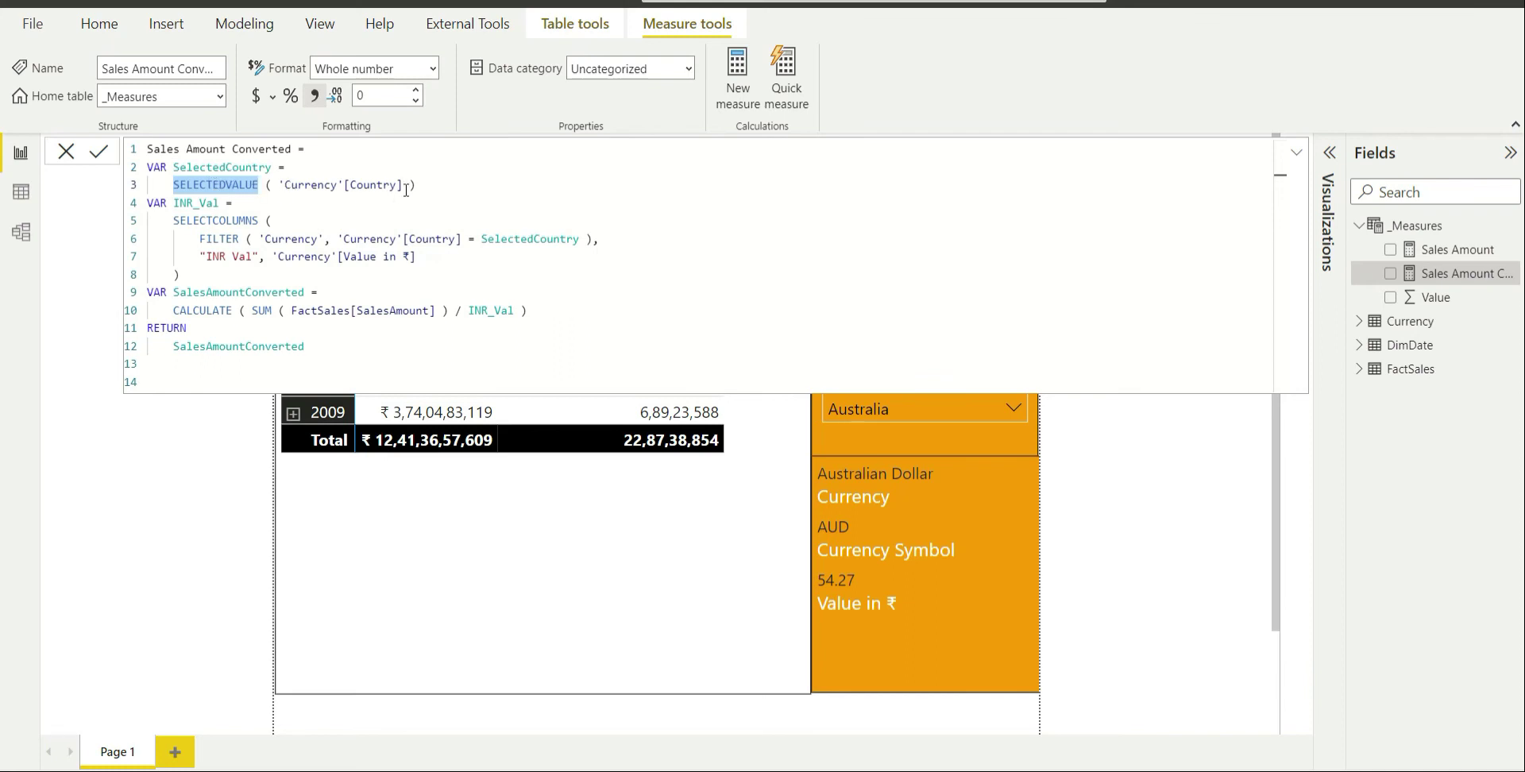
pyautogui.moveTo(410, 189); pyautogui.dragTo(381, 188)
pyautogui.moveTo(291, 185); pyautogui.dragTo(278, 185)
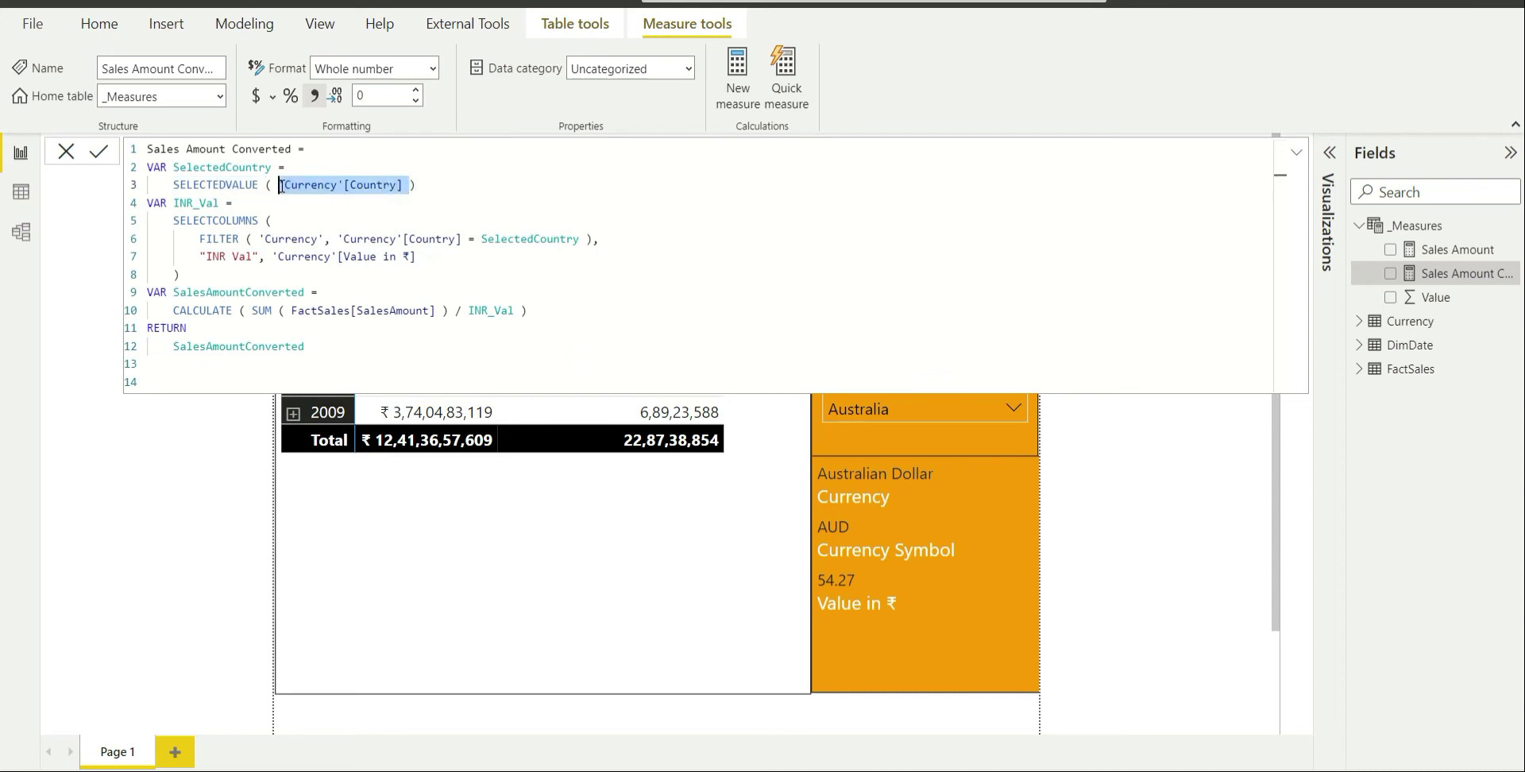
pyautogui.click(439, 182)
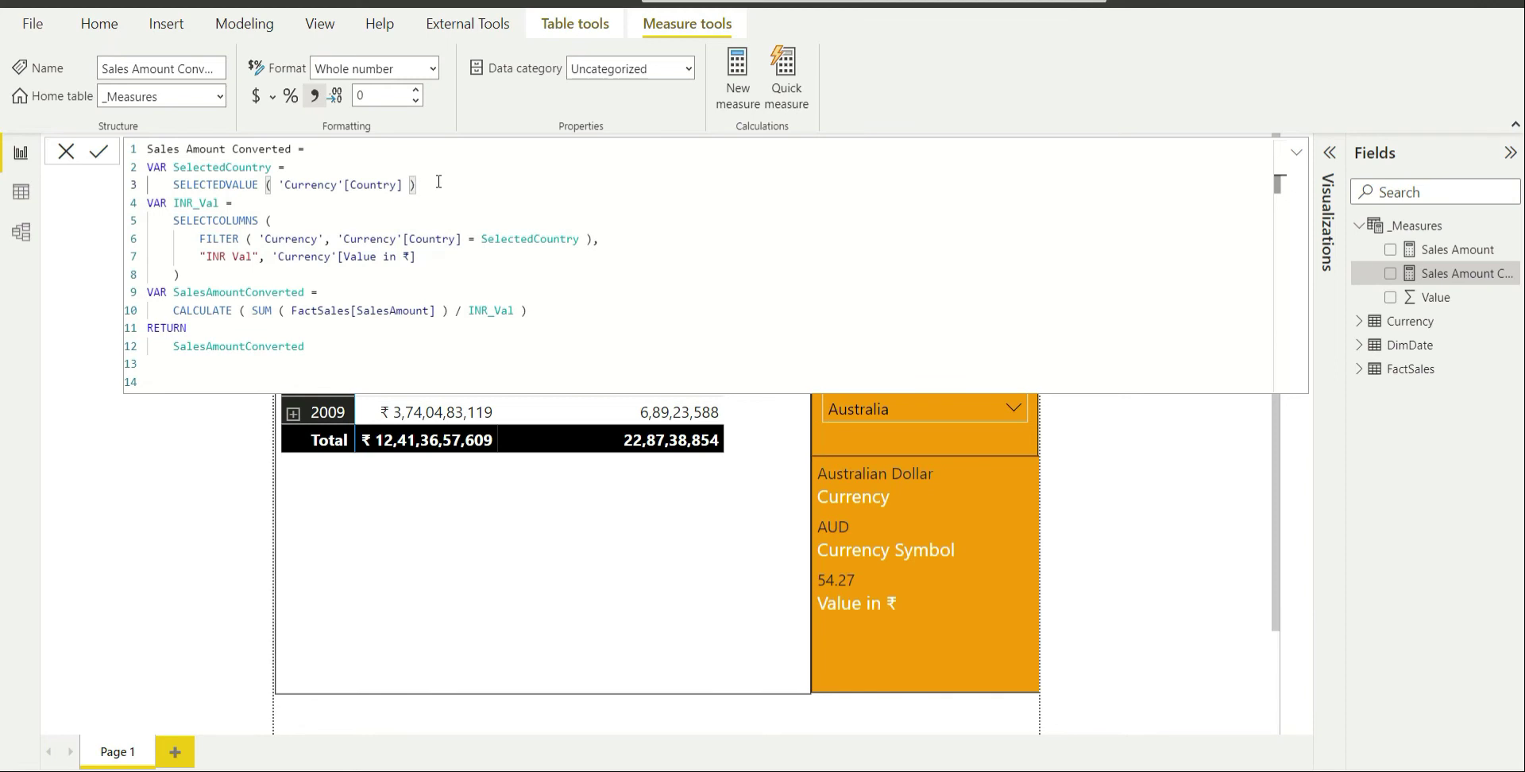
pyautogui.doubleClick(229, 187)
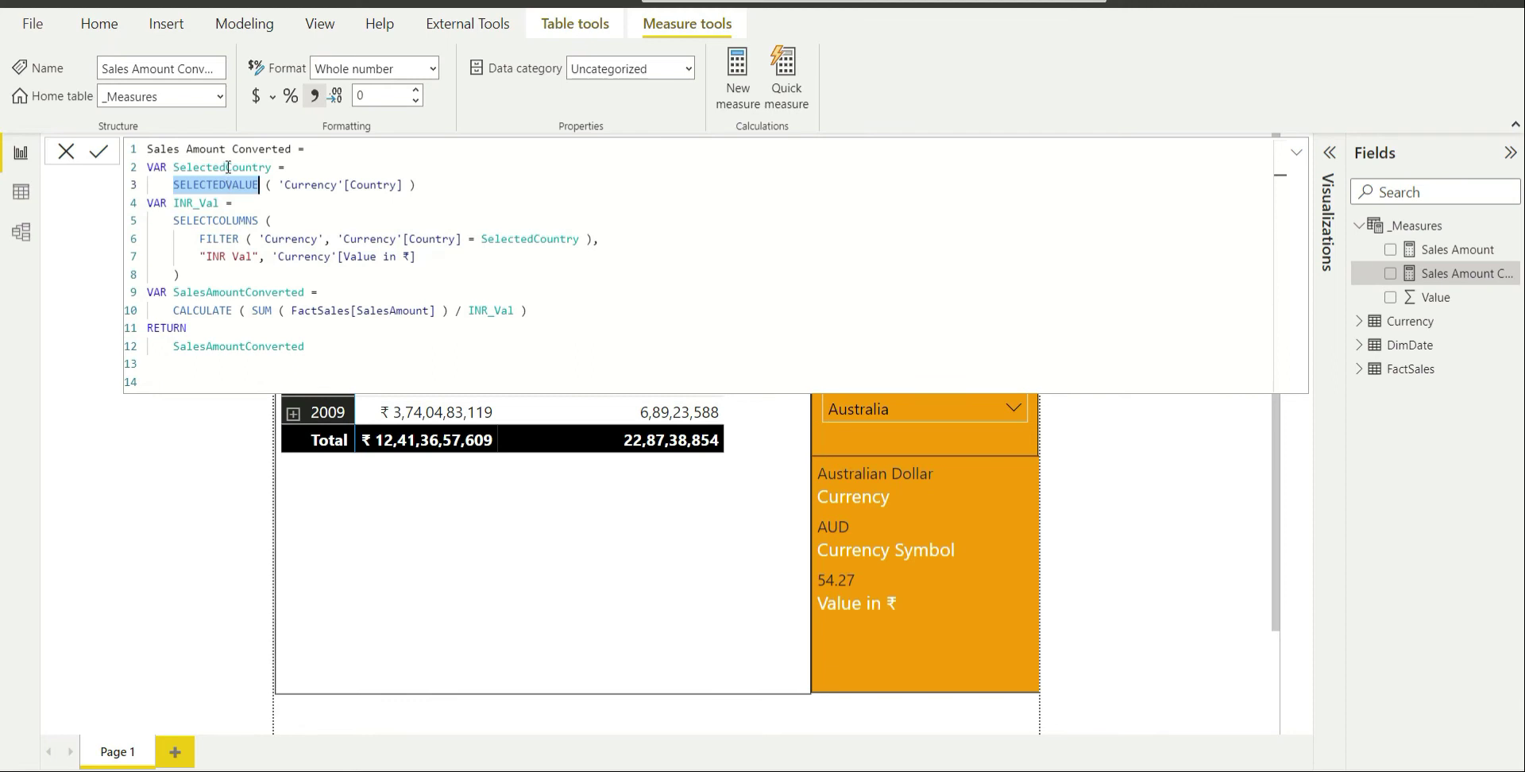
pyautogui.doubleClick(230, 168)
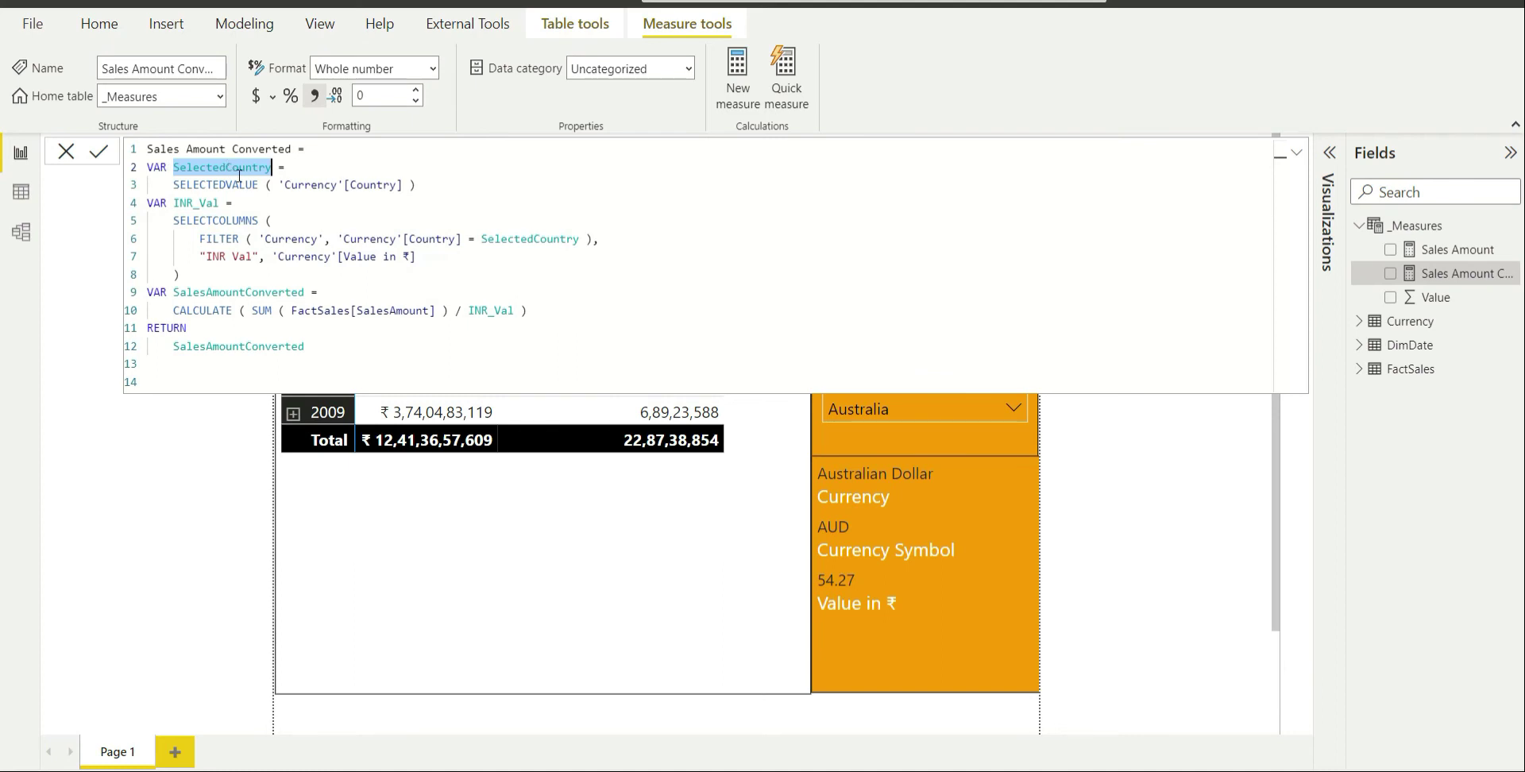
# Highlight the INR_Val variable, its SELECTCOLUMNS function and the complete FILTER expression inside it
pyautogui.doubleClick(206, 205)
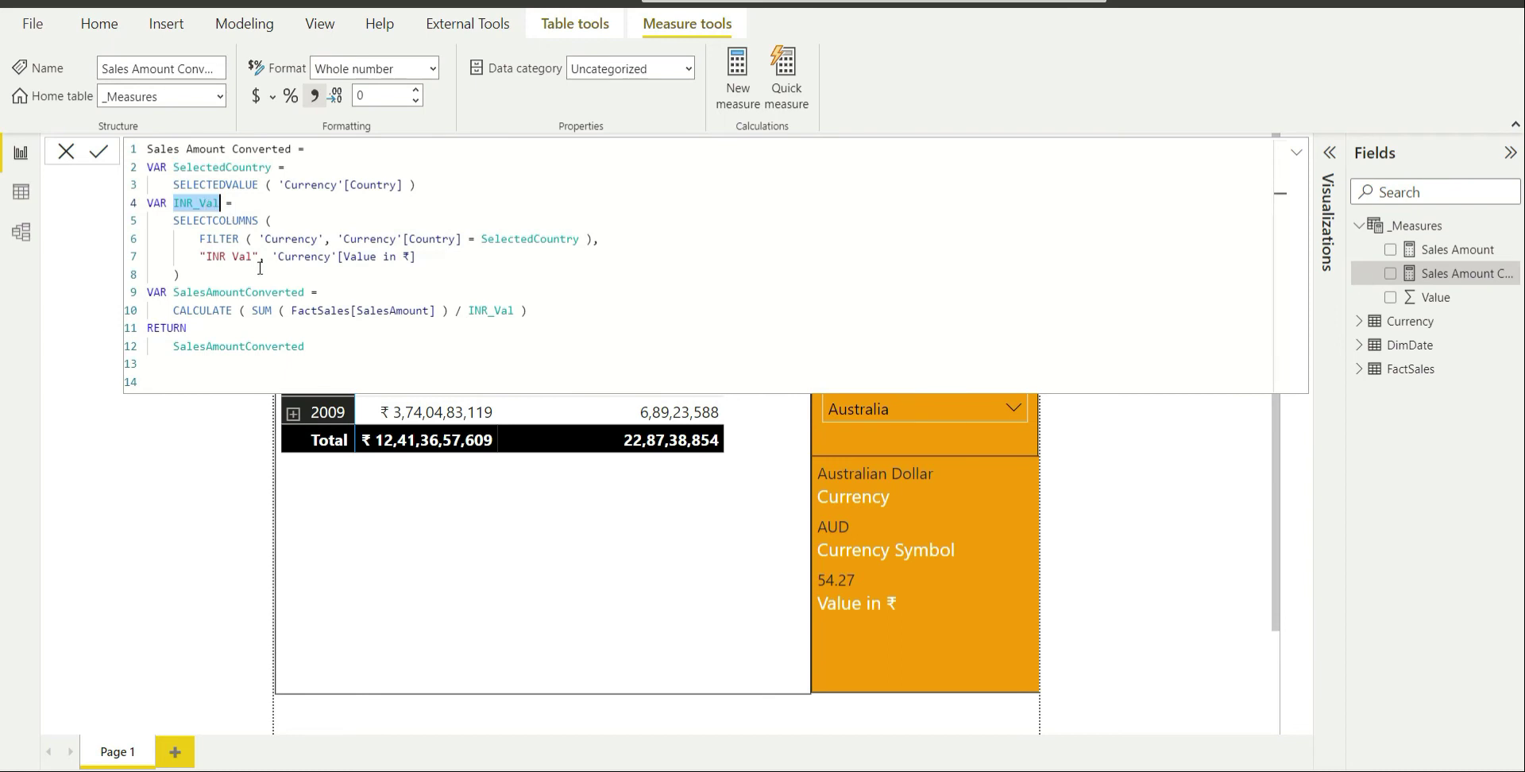
pyautogui.doubleClick(225, 222)
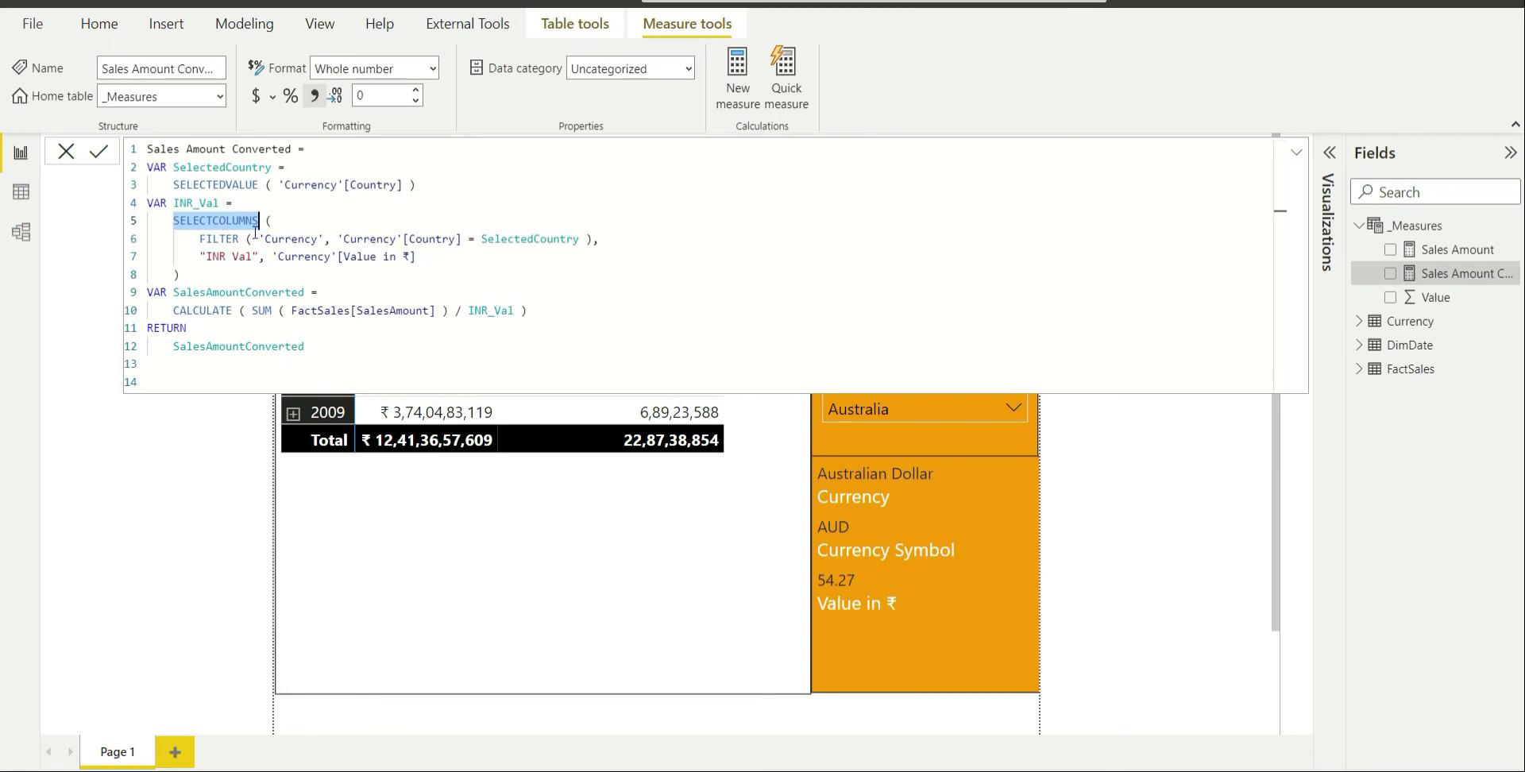
pyautogui.click(613, 240)
pyautogui.moveTo(613, 240); pyautogui.dragTo(200, 239)
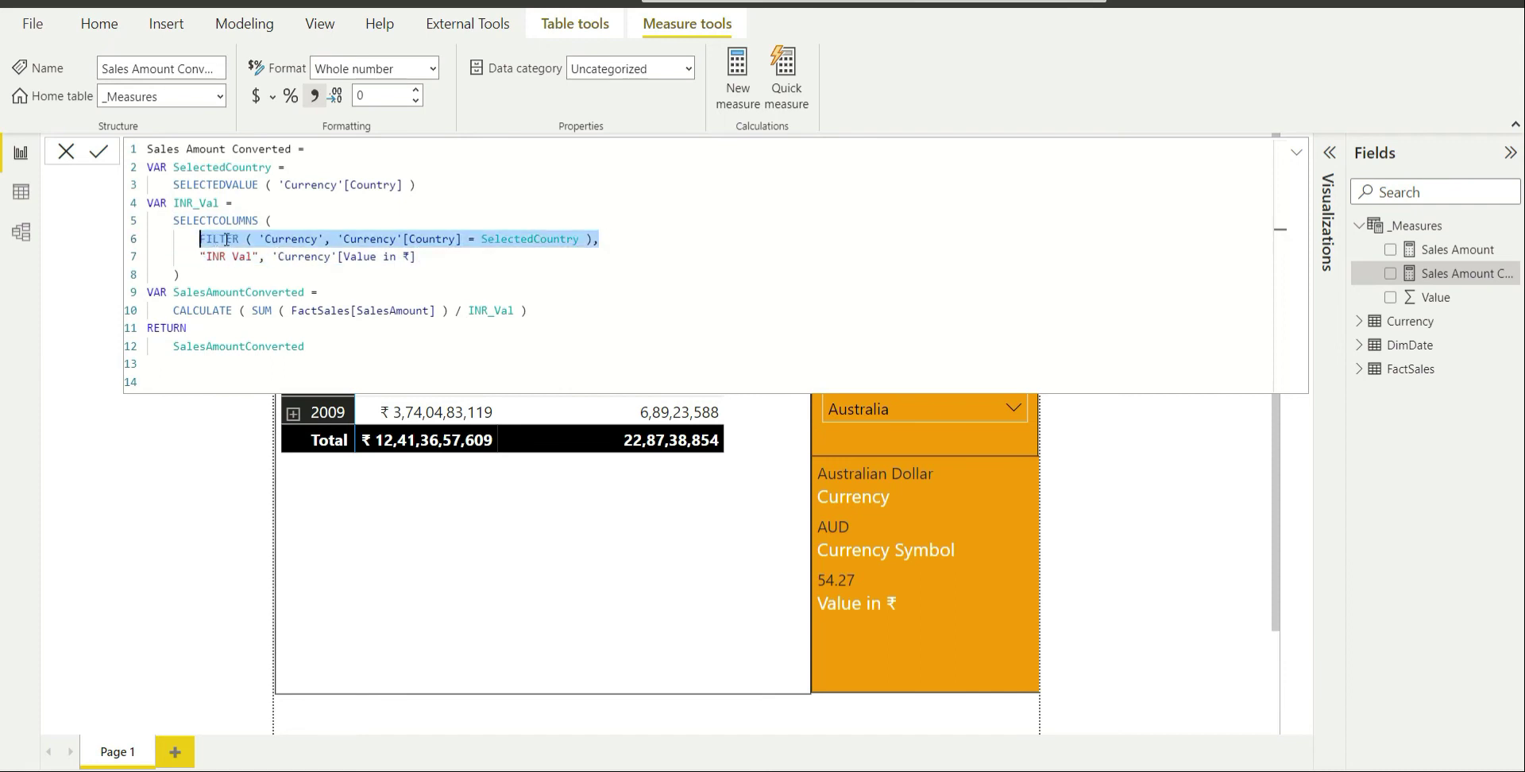
# Examine the FILTER expression part by part, highlighting the 'Currency' table, the Country column and the SelectedCountry condition
pyautogui.doubleClick(226, 239)
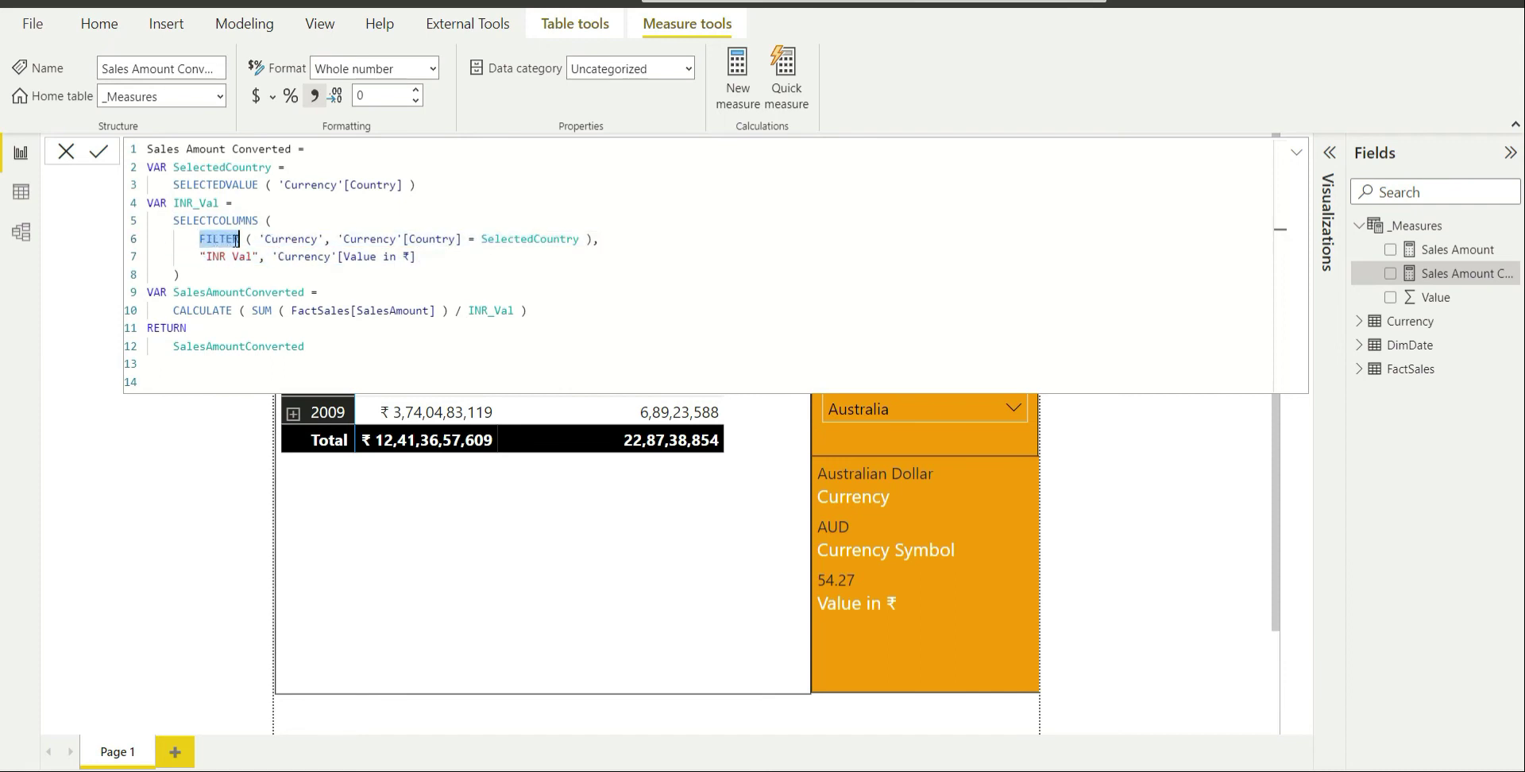
pyautogui.moveTo(326, 240); pyautogui.dragTo(258, 238)
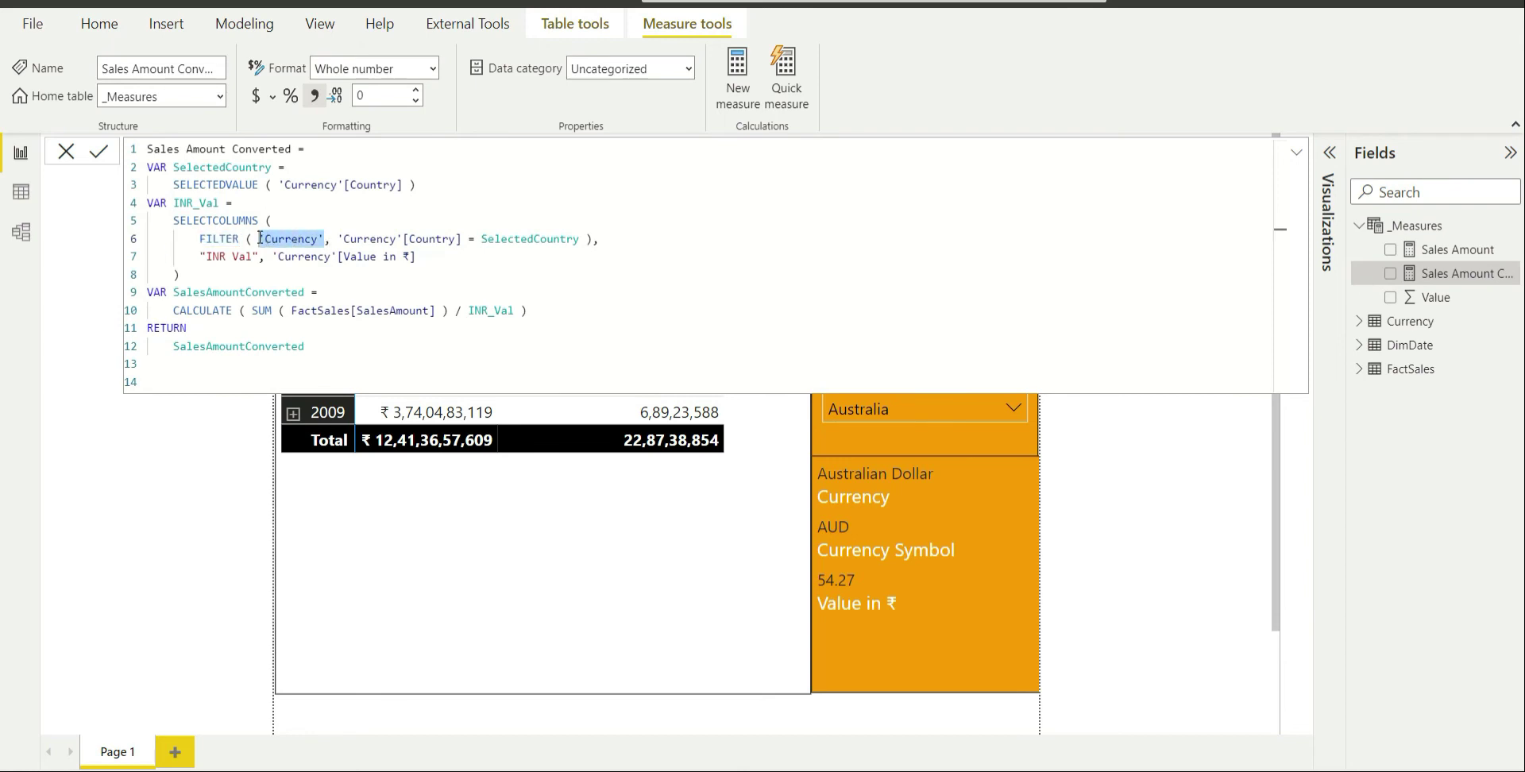
pyautogui.doubleClick(310, 239)
pyautogui.doubleClick(432, 239)
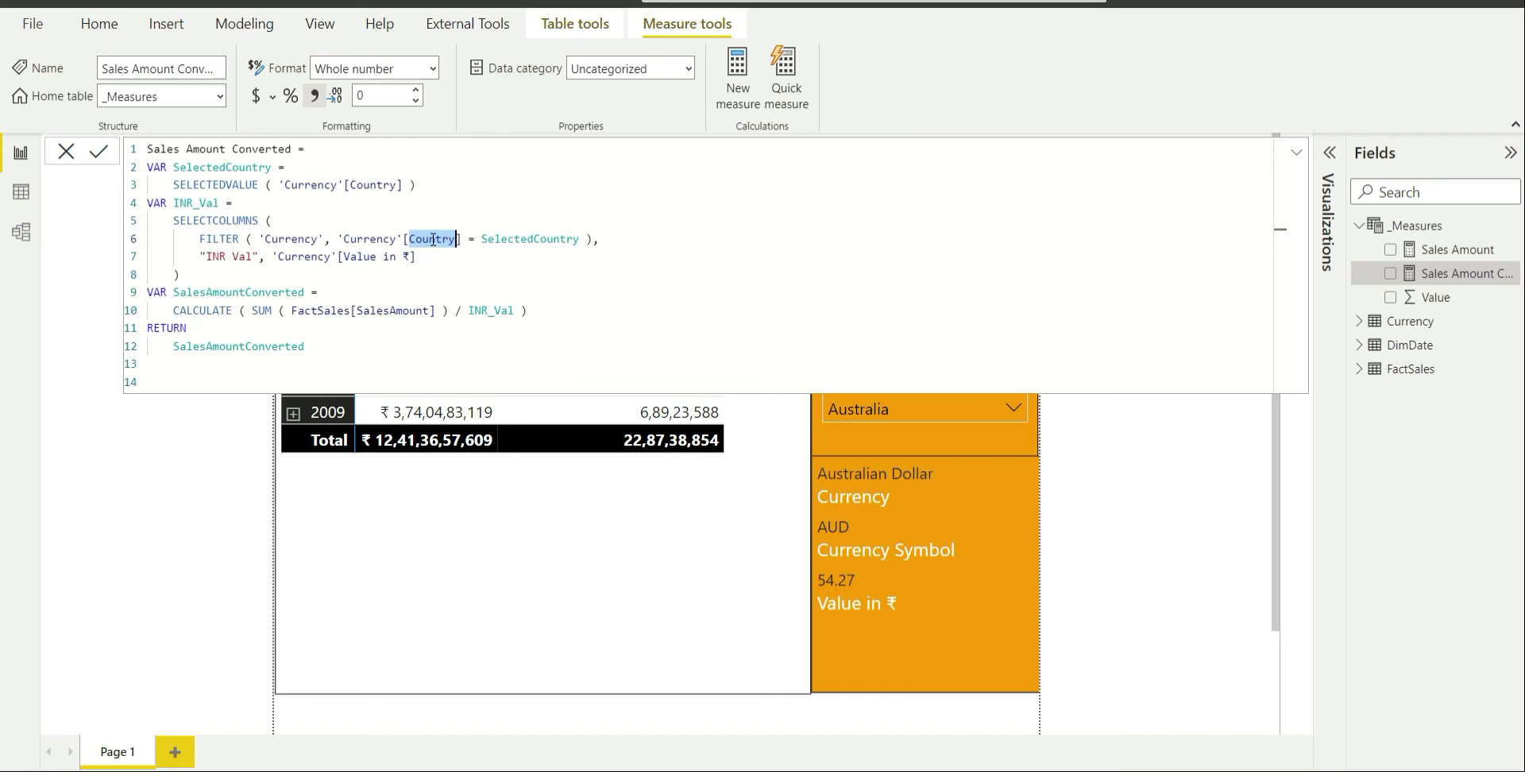
pyautogui.doubleClick(529, 242)
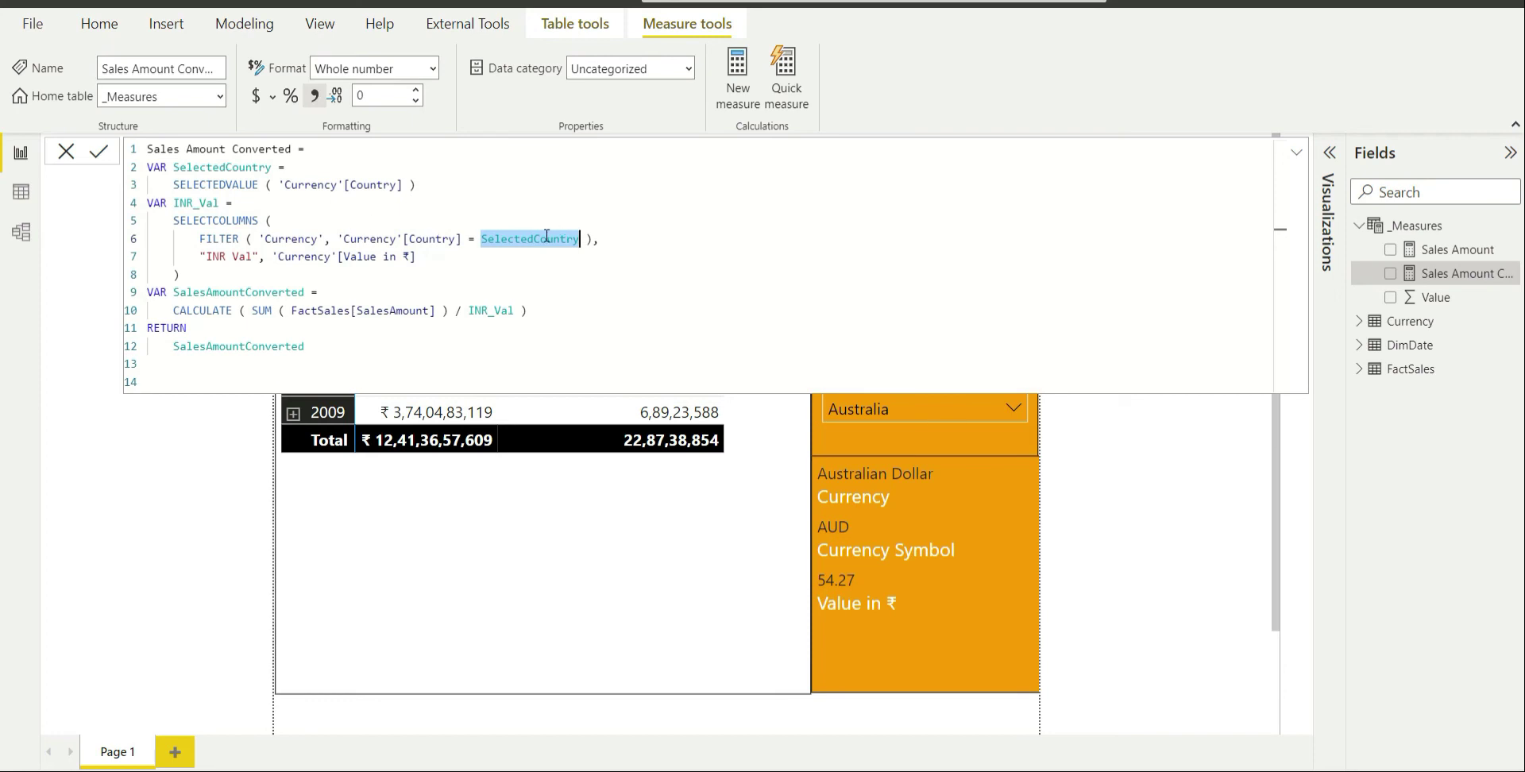
pyautogui.doubleClick(415, 238)
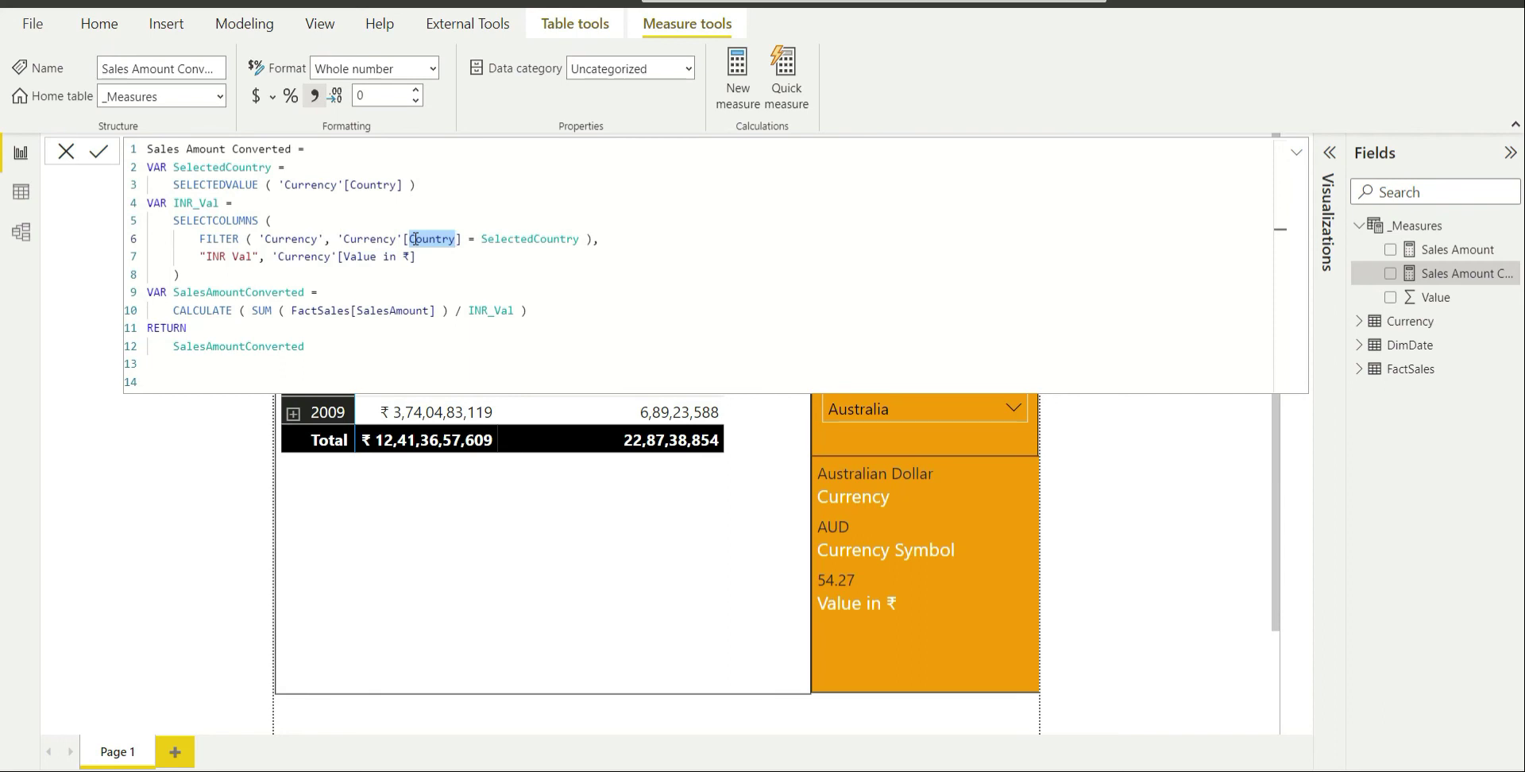
pyautogui.doubleClick(226, 239)
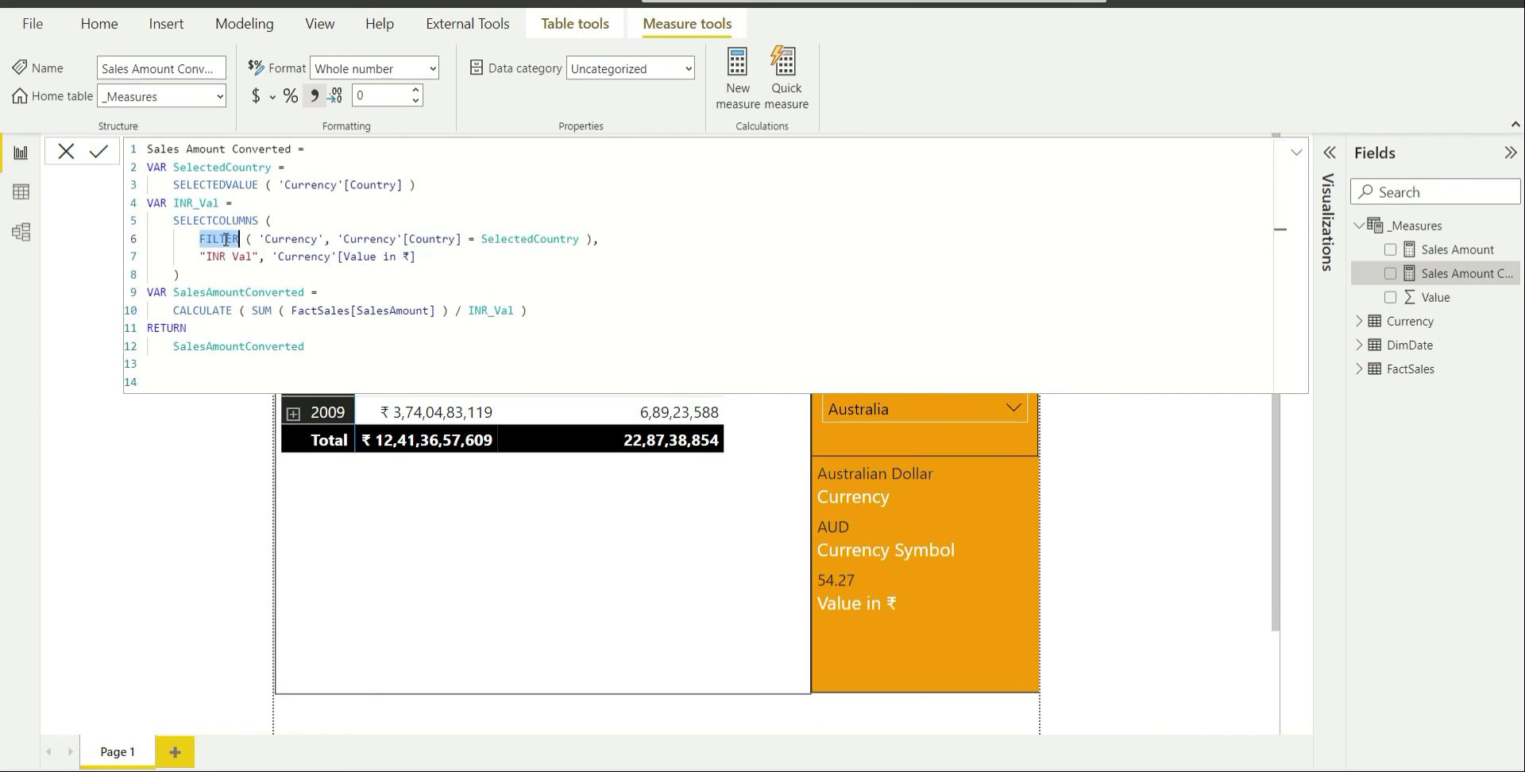
pyautogui.click(612, 239)
pyautogui.moveTo(605, 238); pyautogui.dragTo(201, 236)
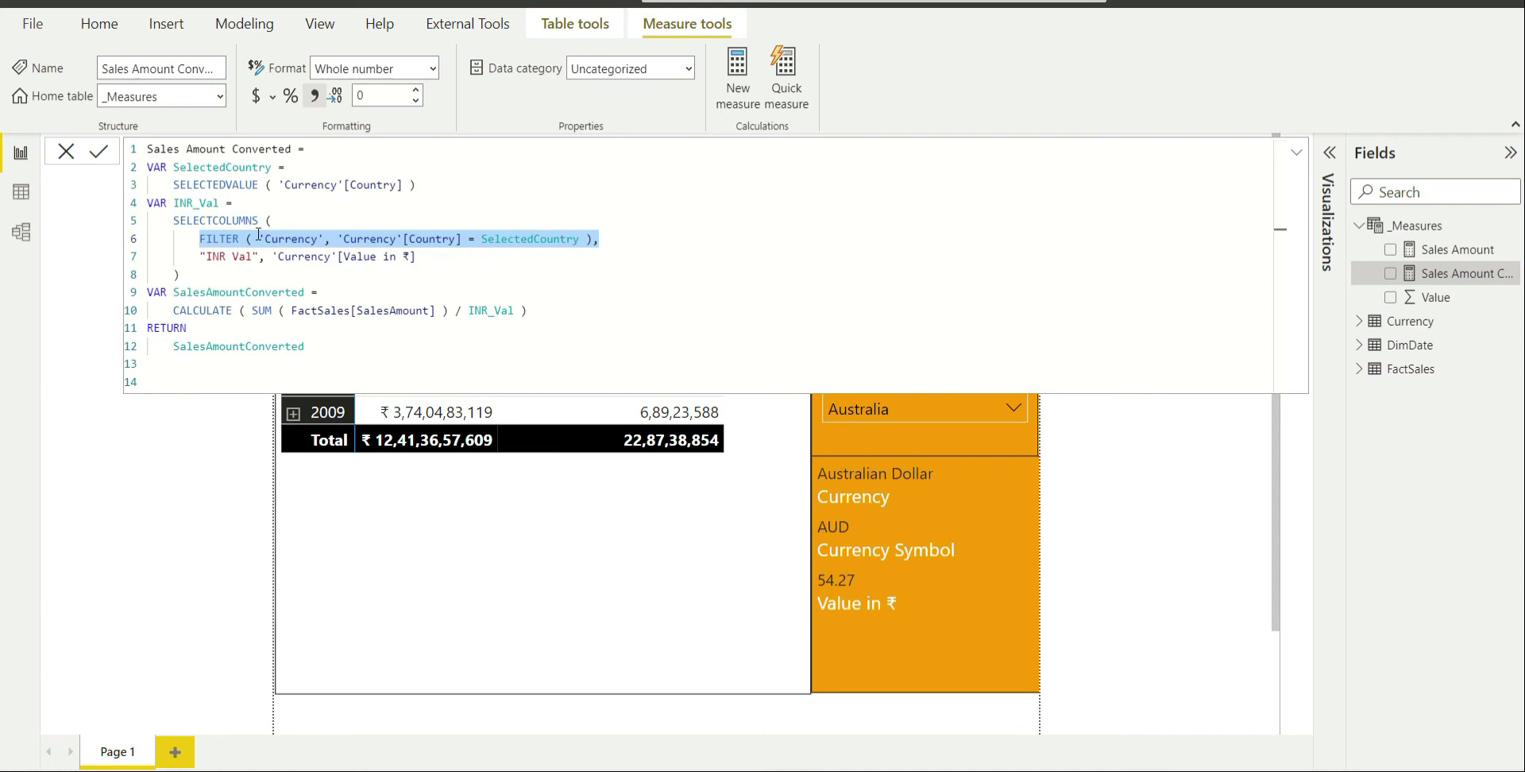
pyautogui.click(220, 238)
pyautogui.doubleClick(220, 239)
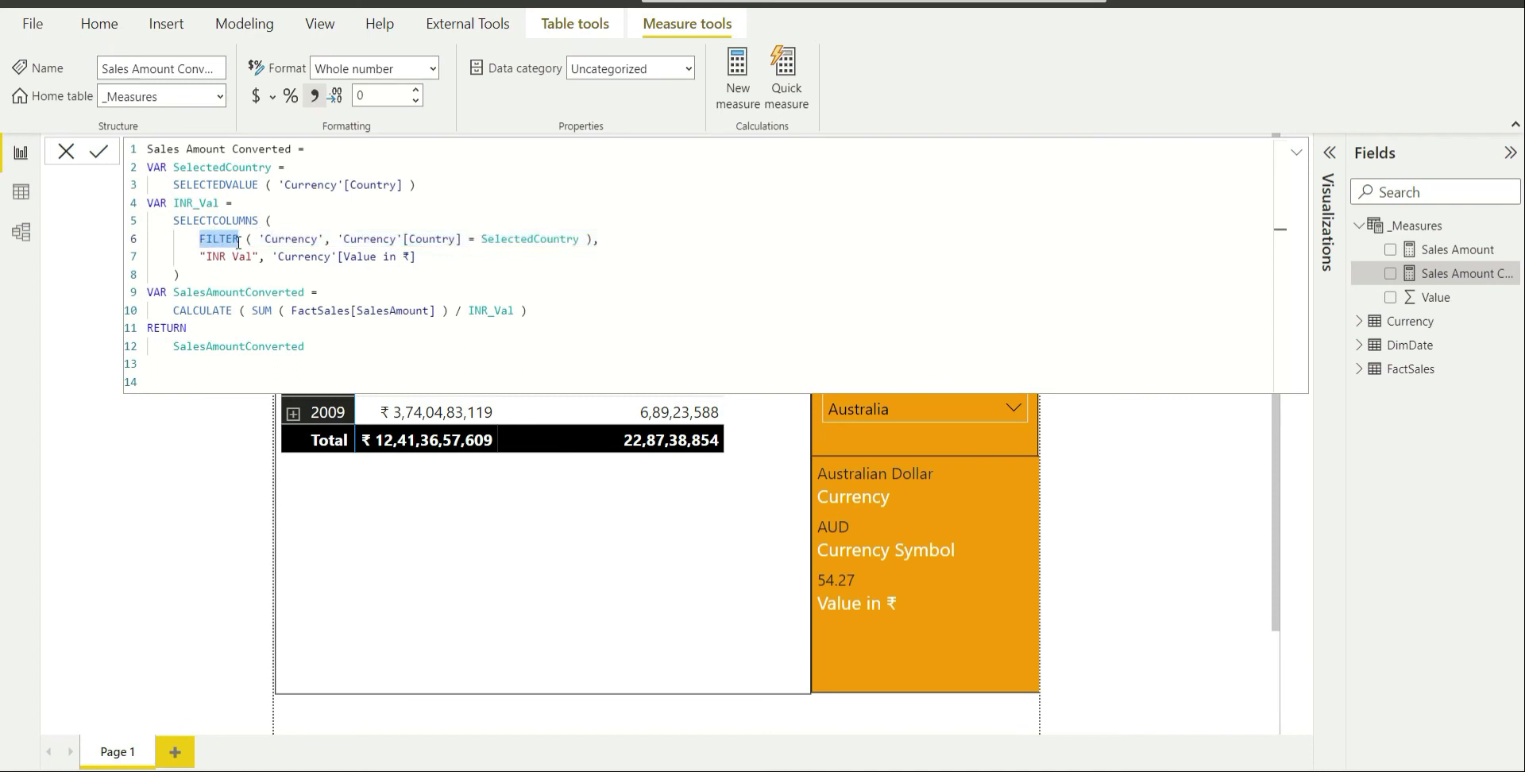
# Highlight the Value in ₹ column and the "INR Val" column name in the SELECTCOLUMNS expression
pyautogui.click(409, 255)
pyautogui.moveTo(409, 256); pyautogui.dragTo(343, 254)
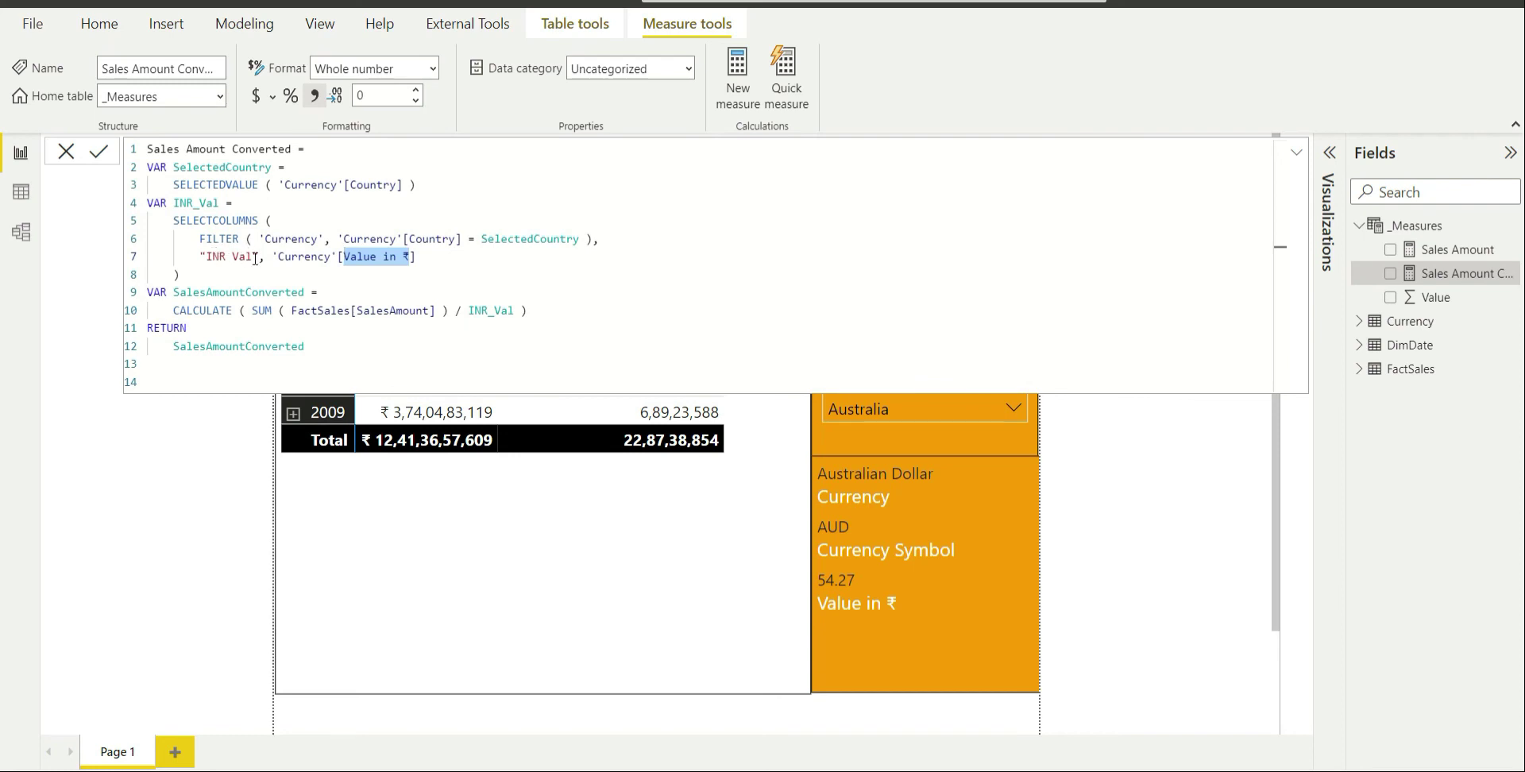
pyautogui.click(409, 255)
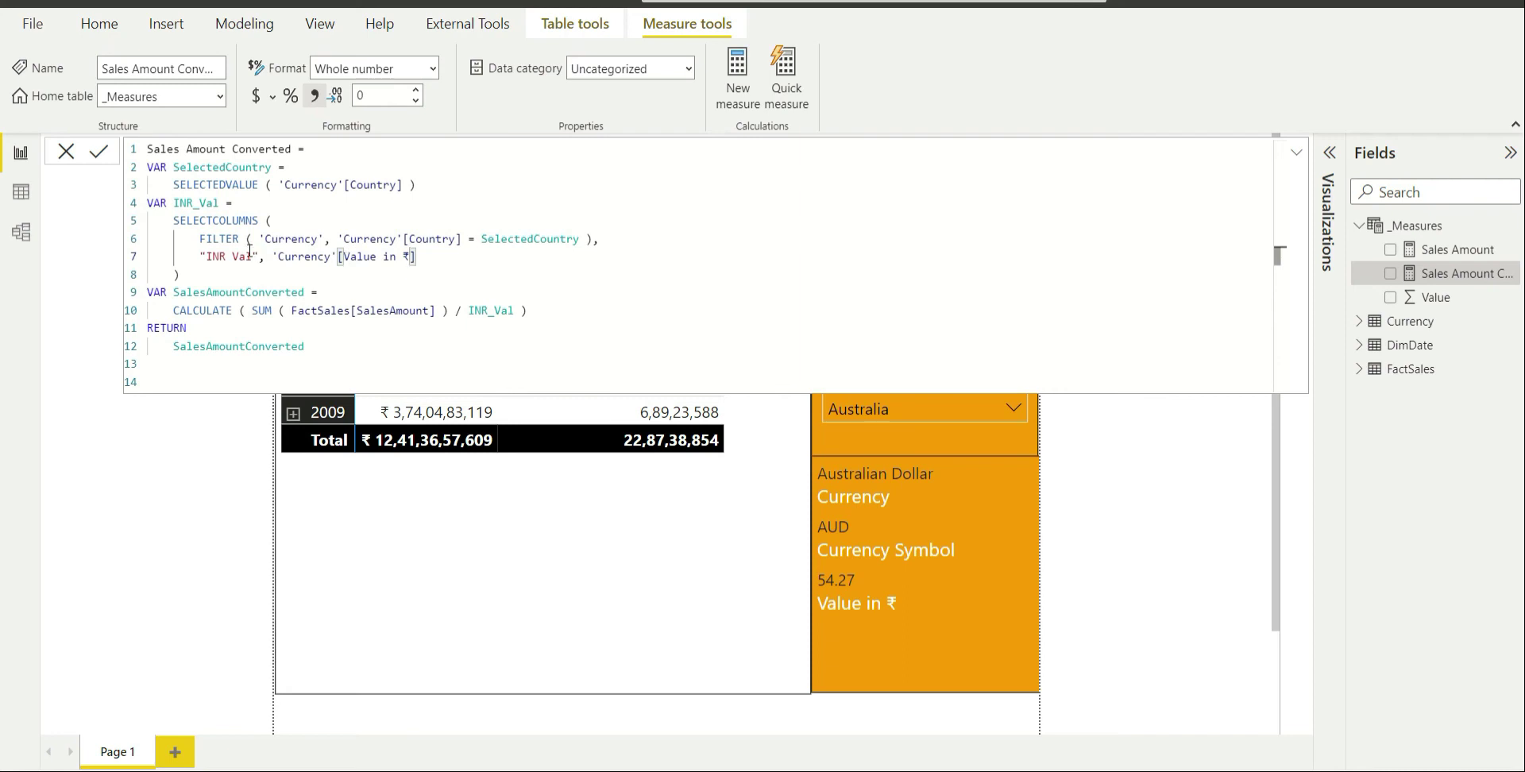
pyautogui.moveTo(254, 255); pyautogui.dragTo(207, 257)
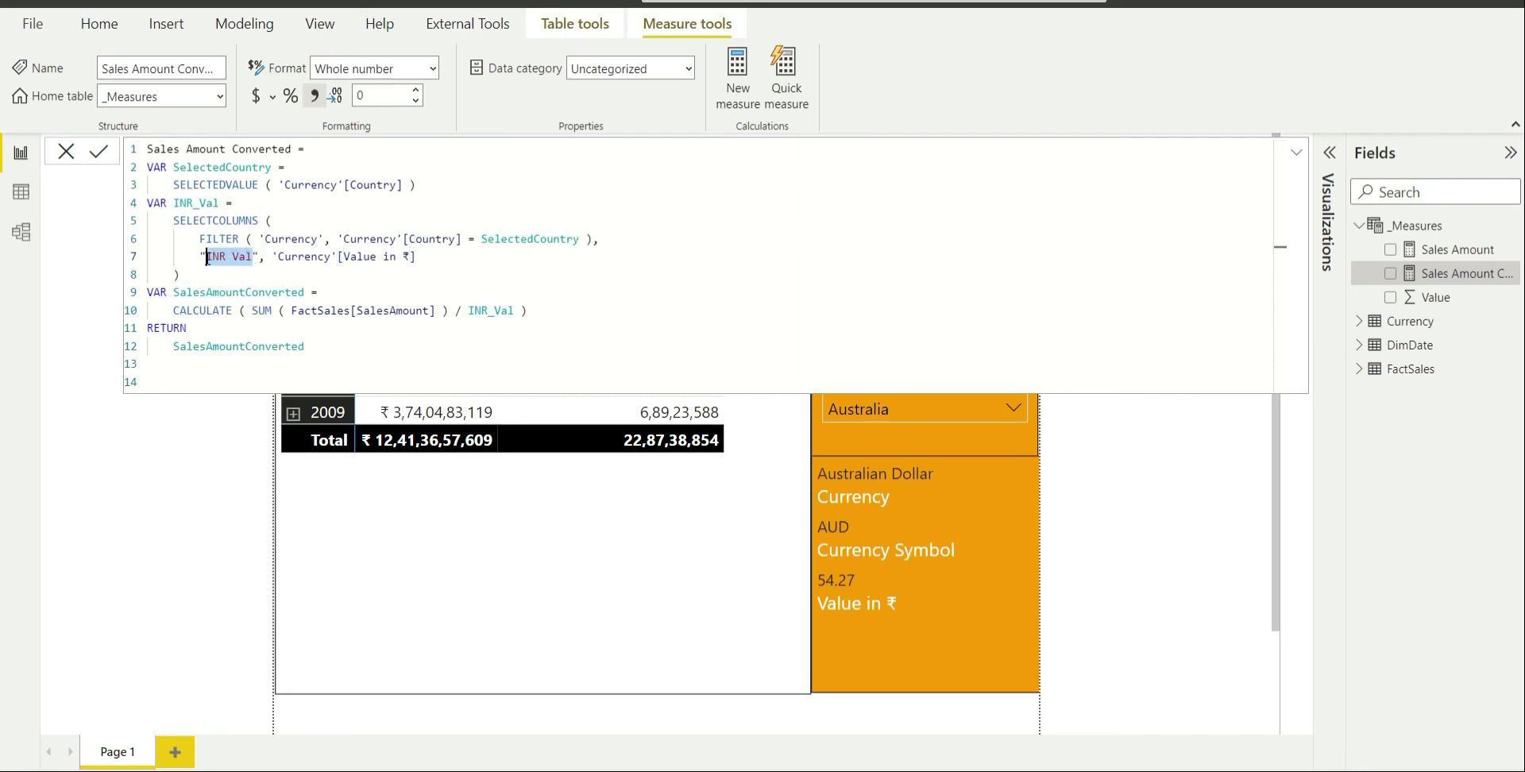
pyautogui.click(232, 256)
pyautogui.click(235, 258)
pyautogui.click(227, 257)
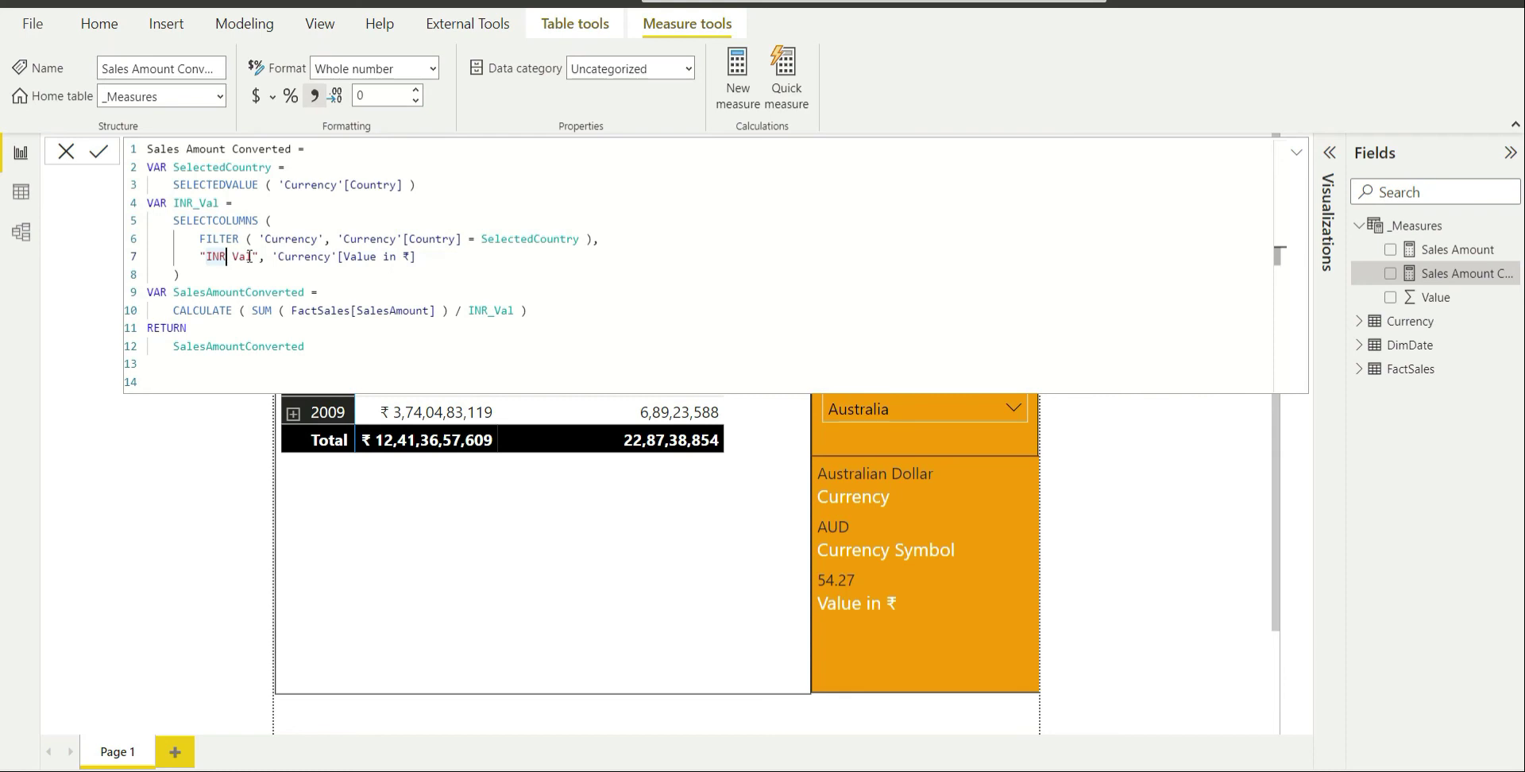
# Highlight the 'Currency'[Value in ₹] argument of SELECTCOLUMNS and the INR_Val variable that holds it
pyautogui.click(419, 257)
pyautogui.moveTo(418, 257); pyautogui.dragTo(274, 254)
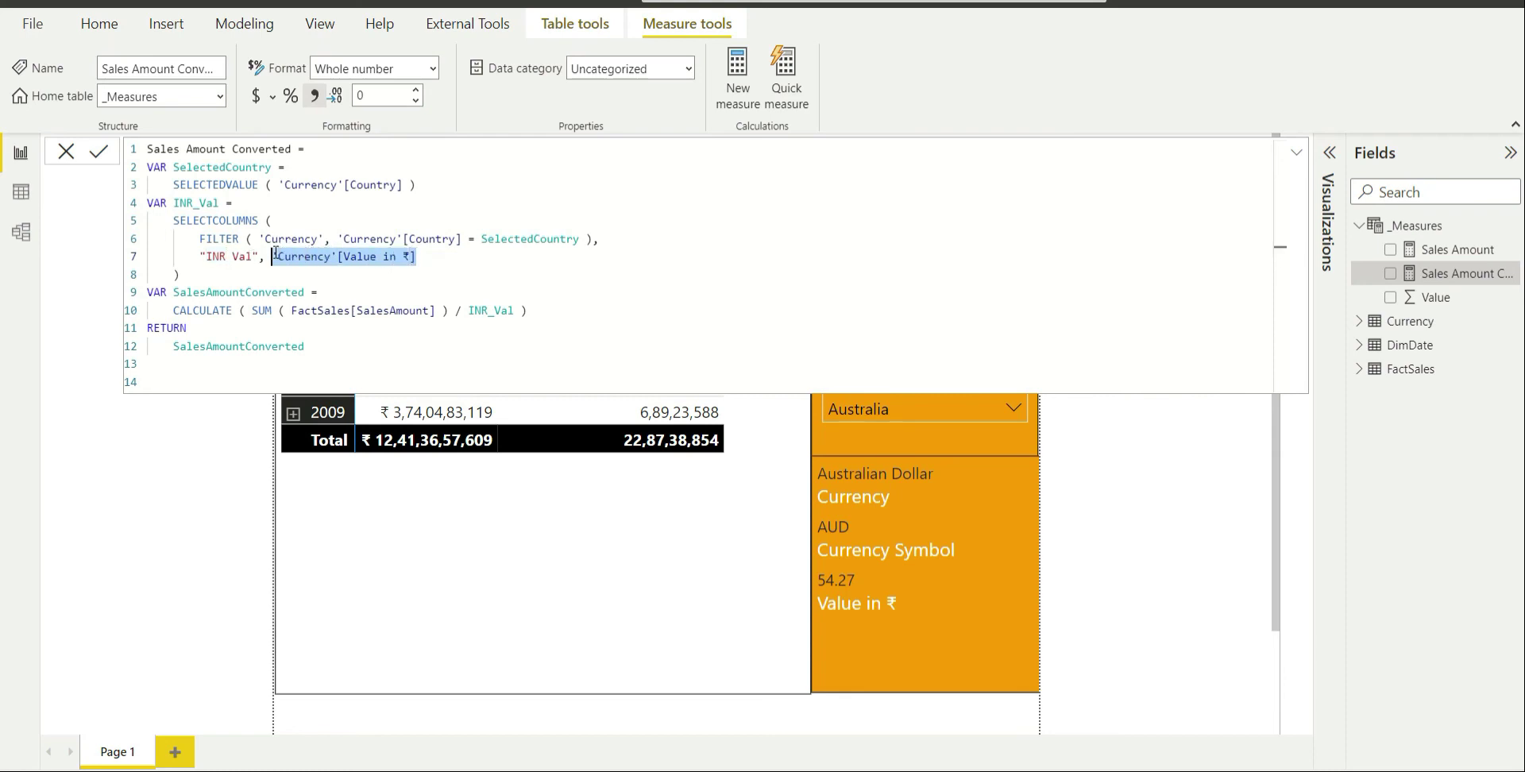
pyautogui.click(427, 259)
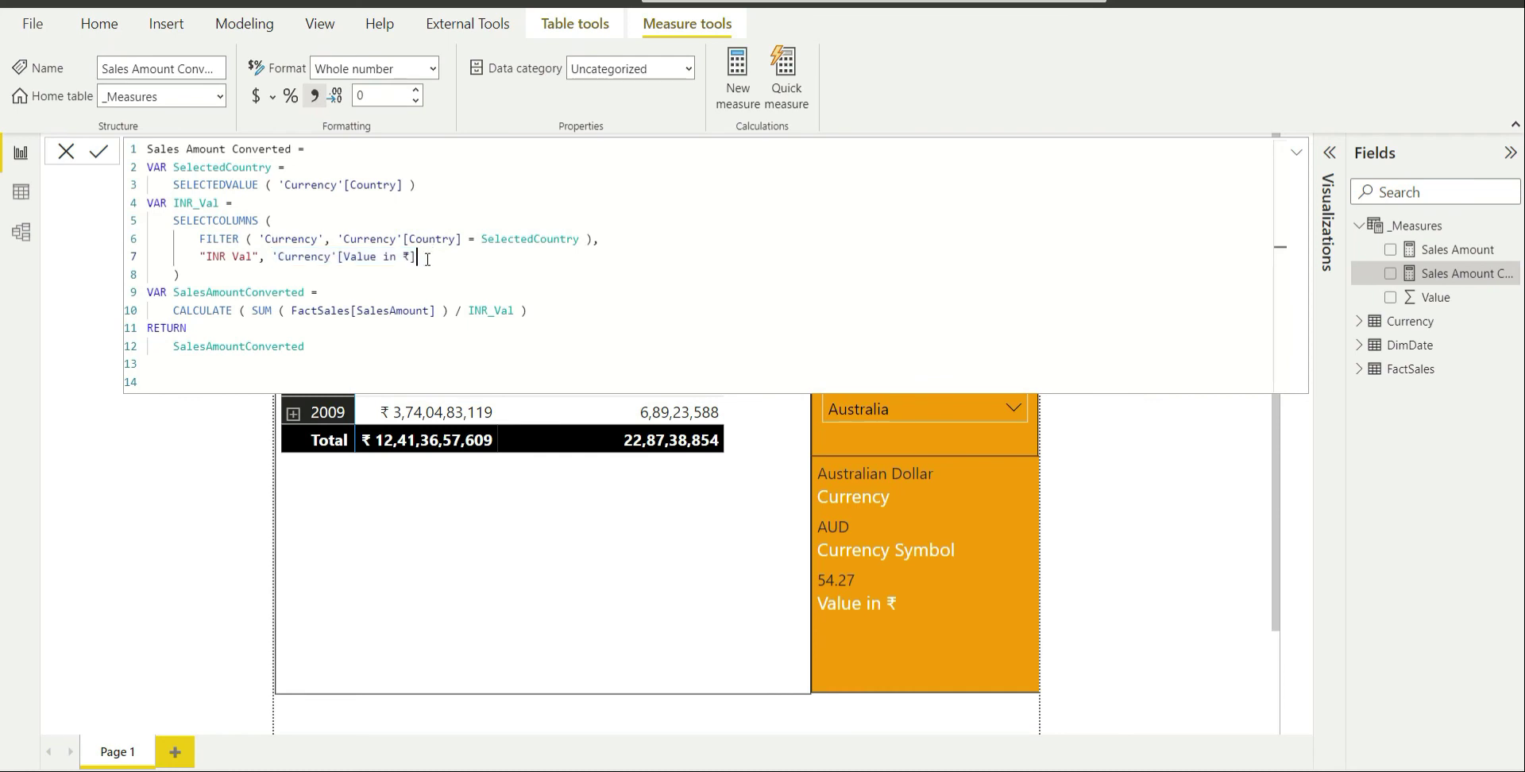
pyautogui.doubleClick(198, 205)
# Highlight the SalesAmountConverted variable, its CALCULATE function, the SUM of FactSales[SalesAmount] and the INR_Val divisor
pyautogui.doubleClick(240, 293)
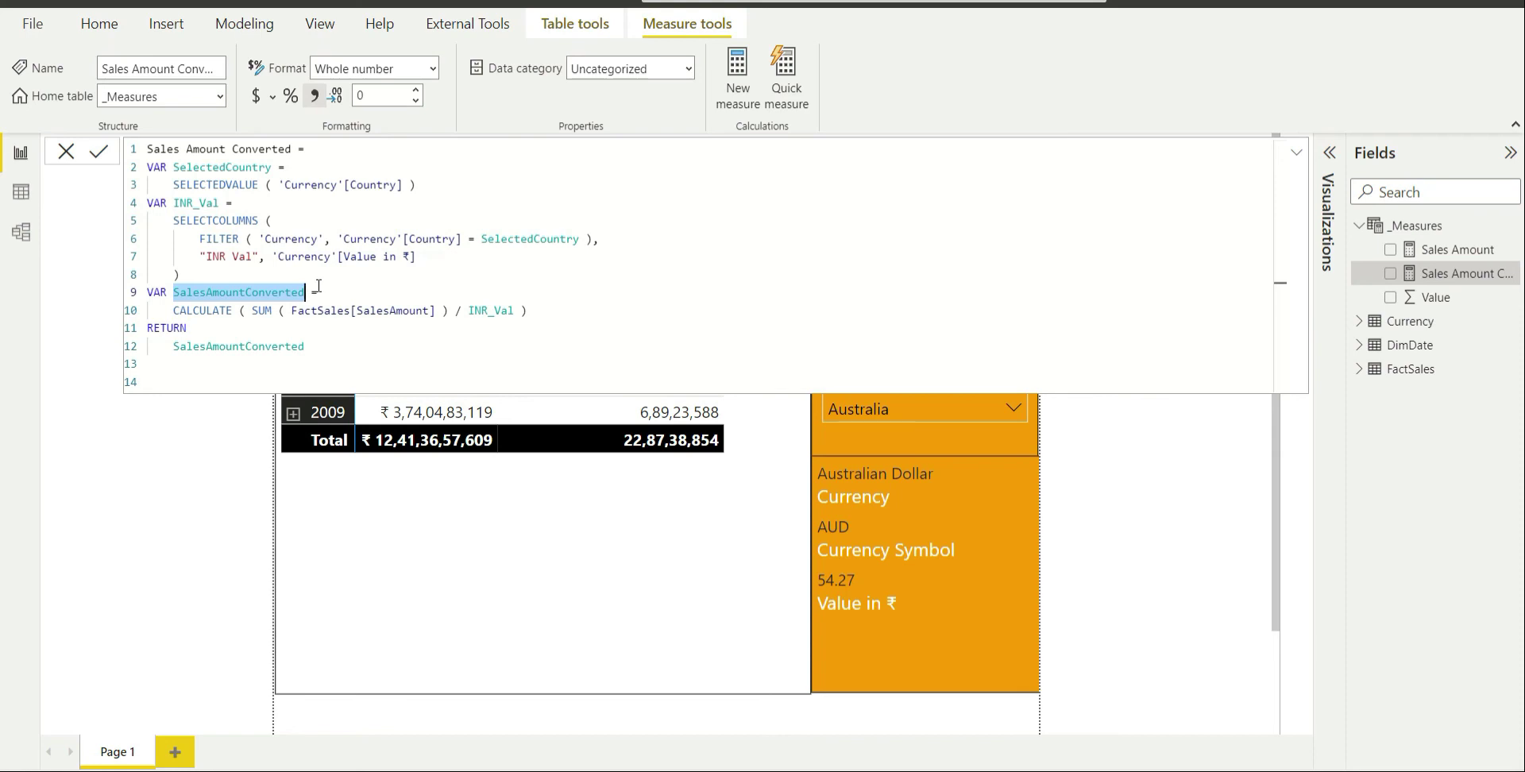
pyautogui.doubleClick(214, 310)
pyautogui.moveTo(447, 311); pyautogui.dragTo(247, 311)
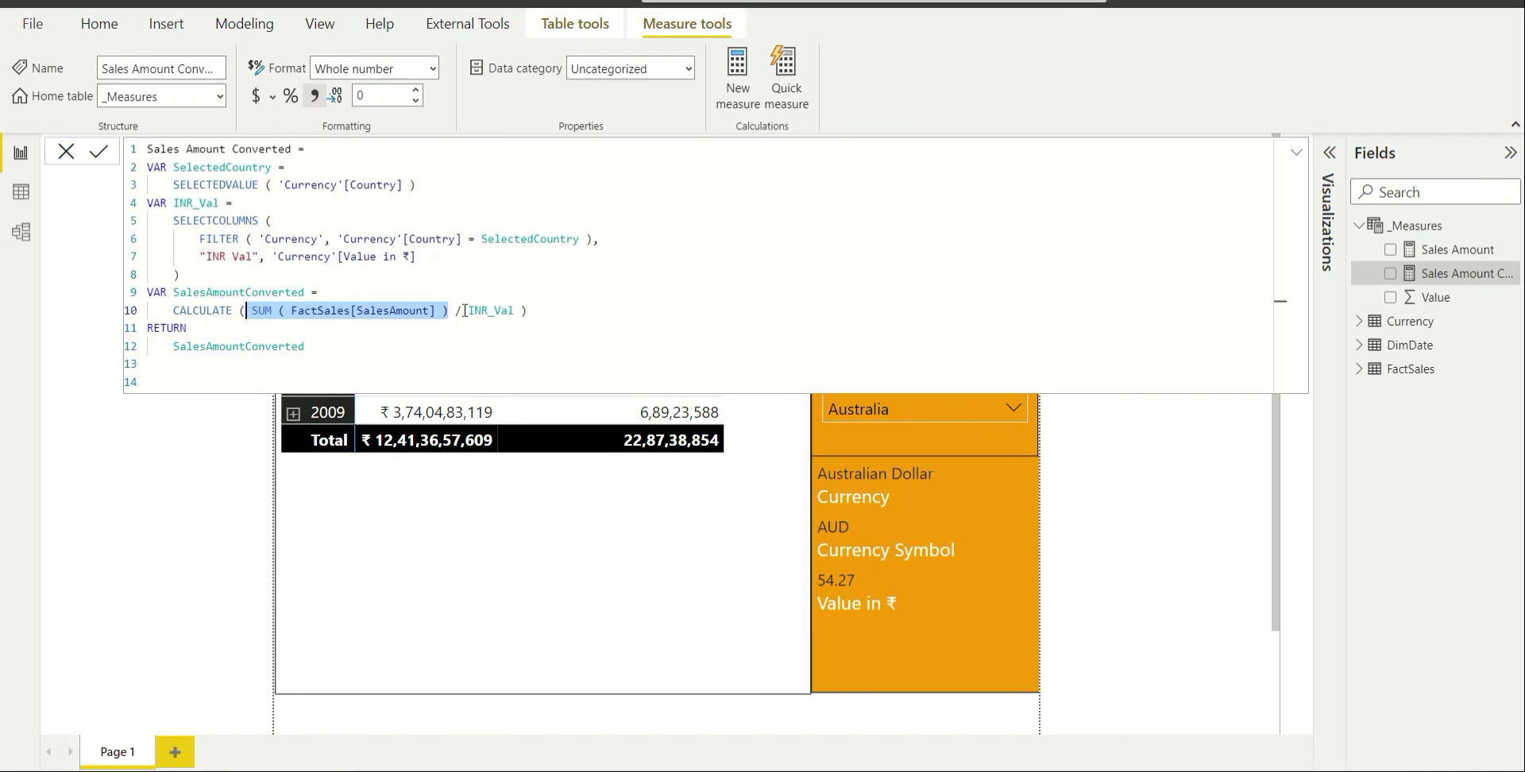
pyautogui.doubleClick(402, 309)
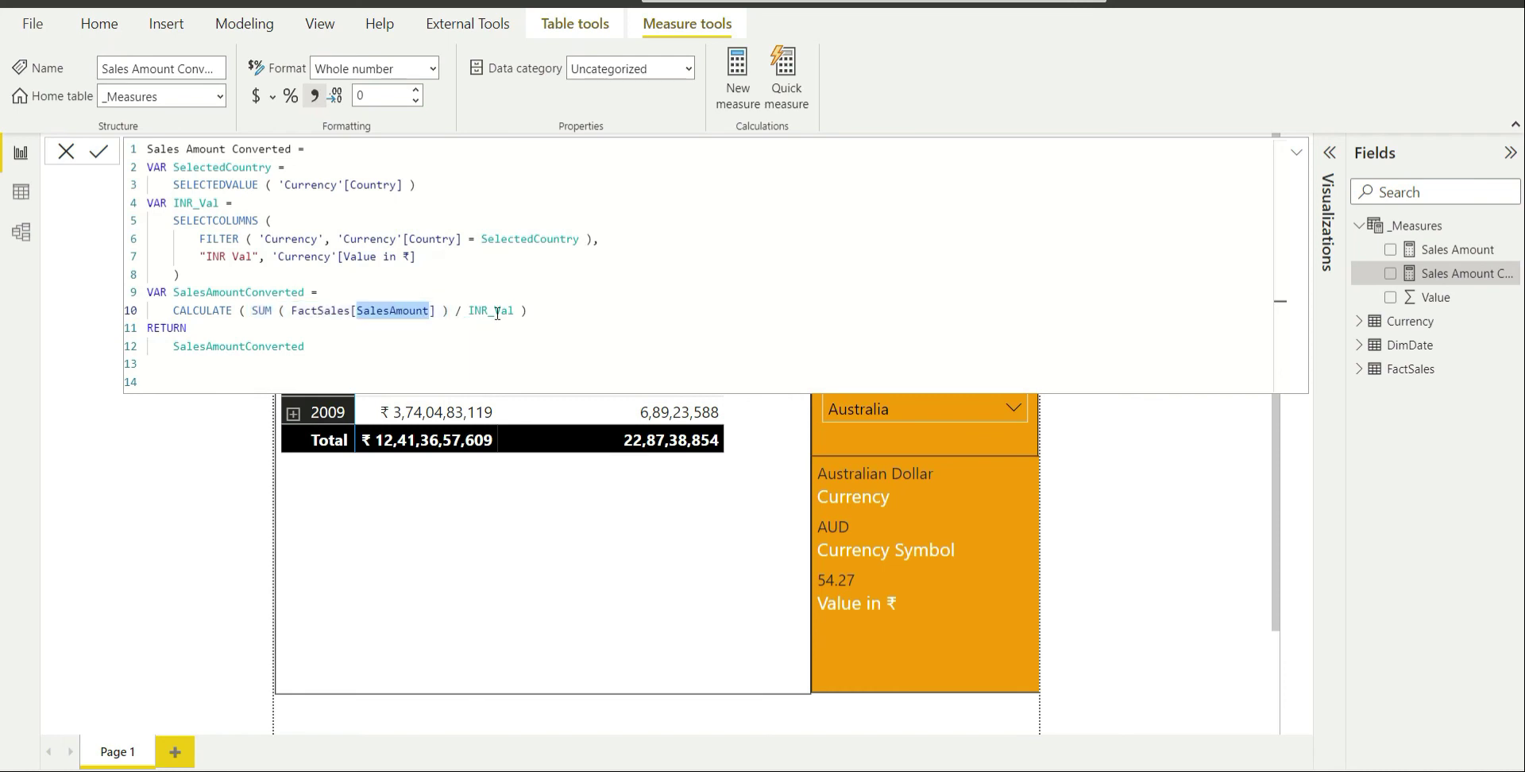
pyautogui.click(513, 311)
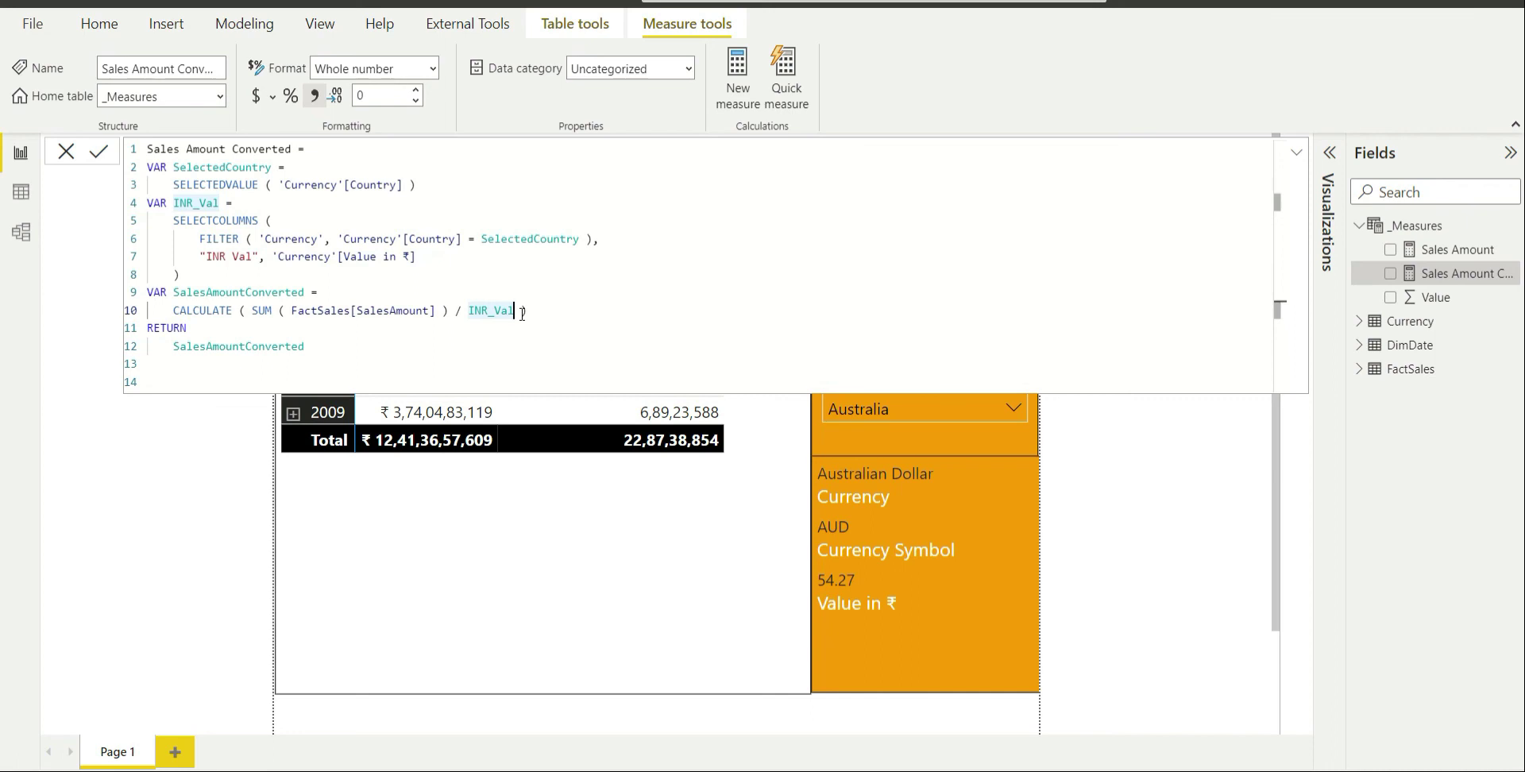
# Highlight SalesAmountConverted in its definition and after RETURN, and close the formula without changes
pyautogui.doubleClick(219, 294)
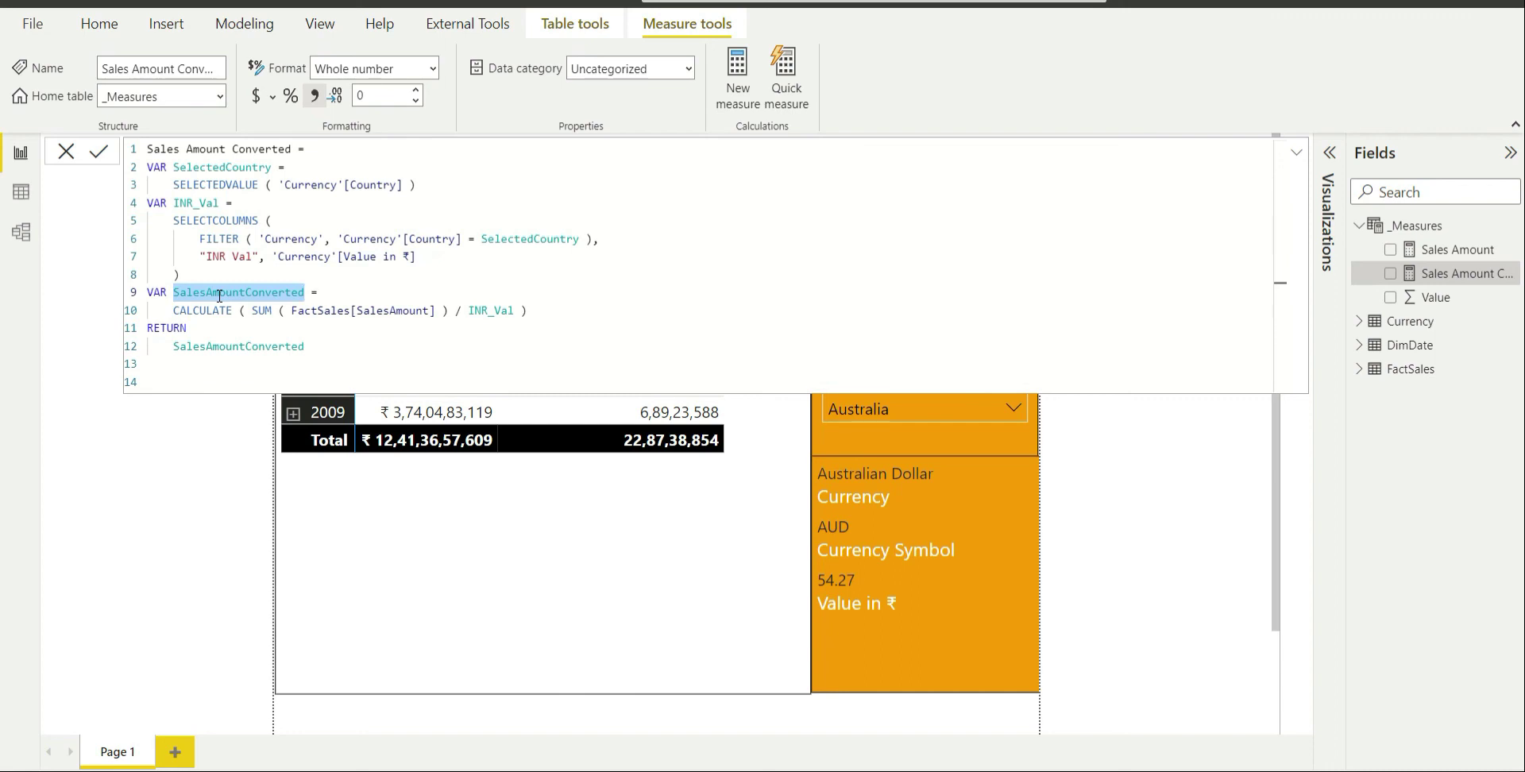
pyautogui.doubleClick(247, 347)
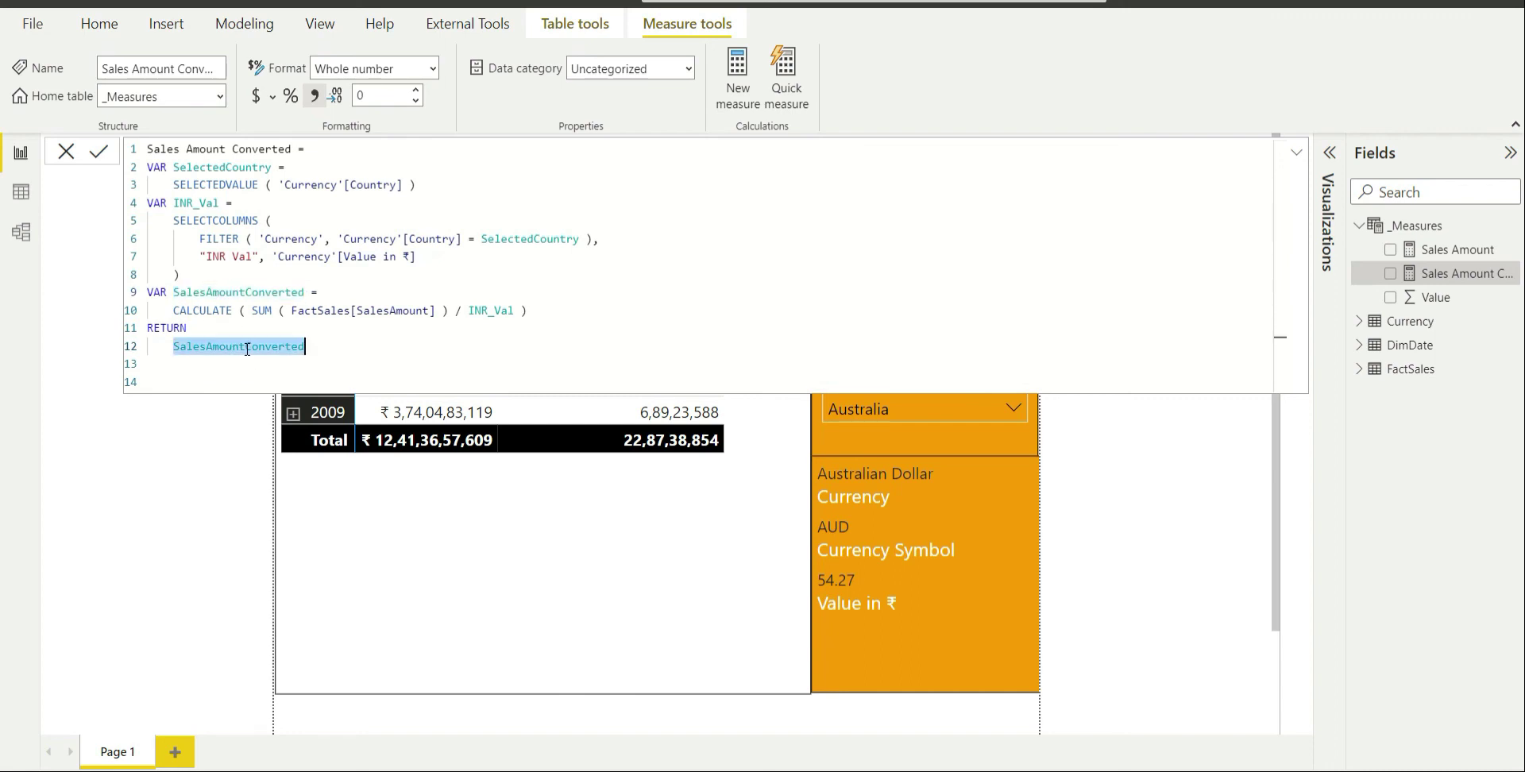
pyautogui.click(64, 155)
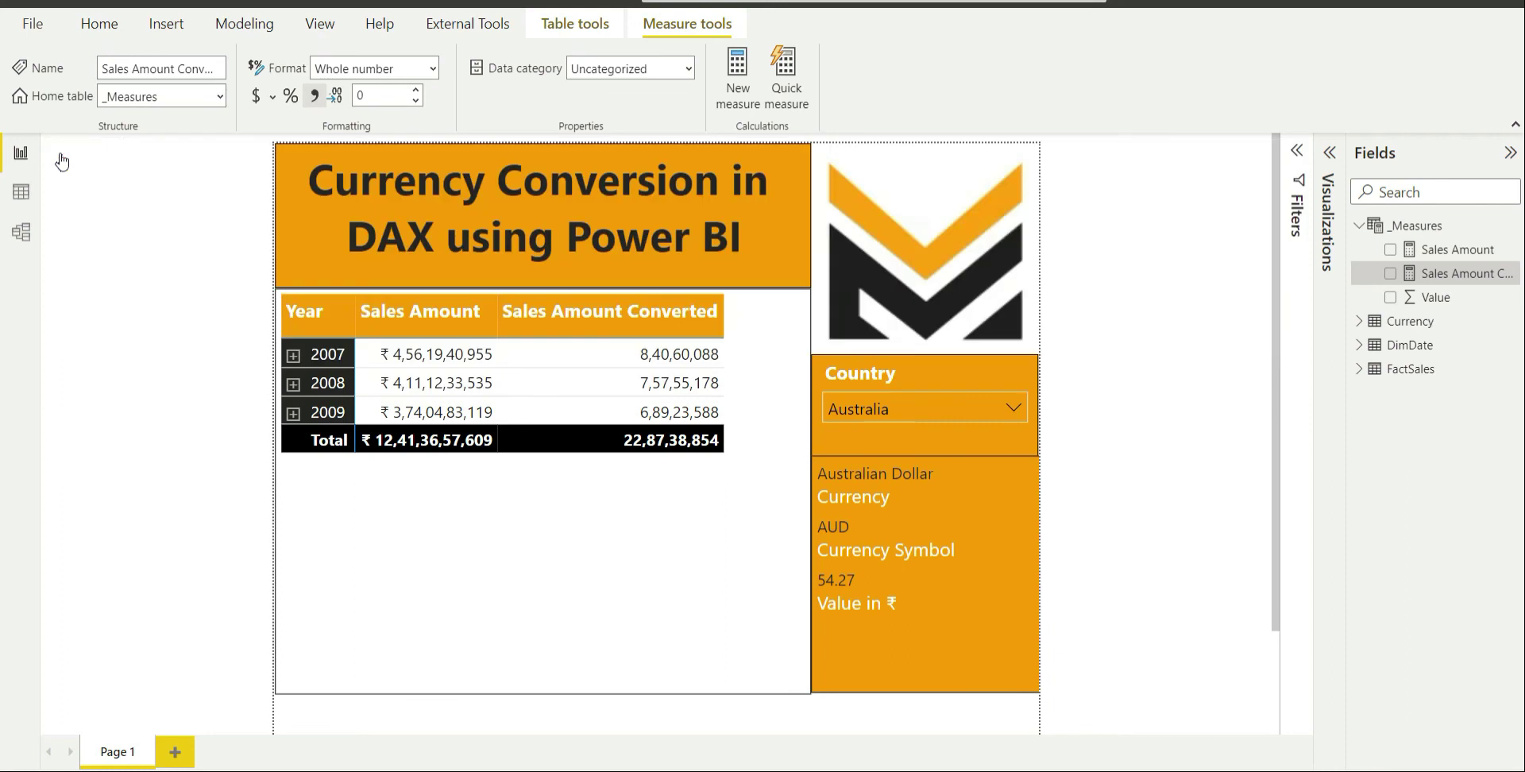
pyautogui.click(737, 507)
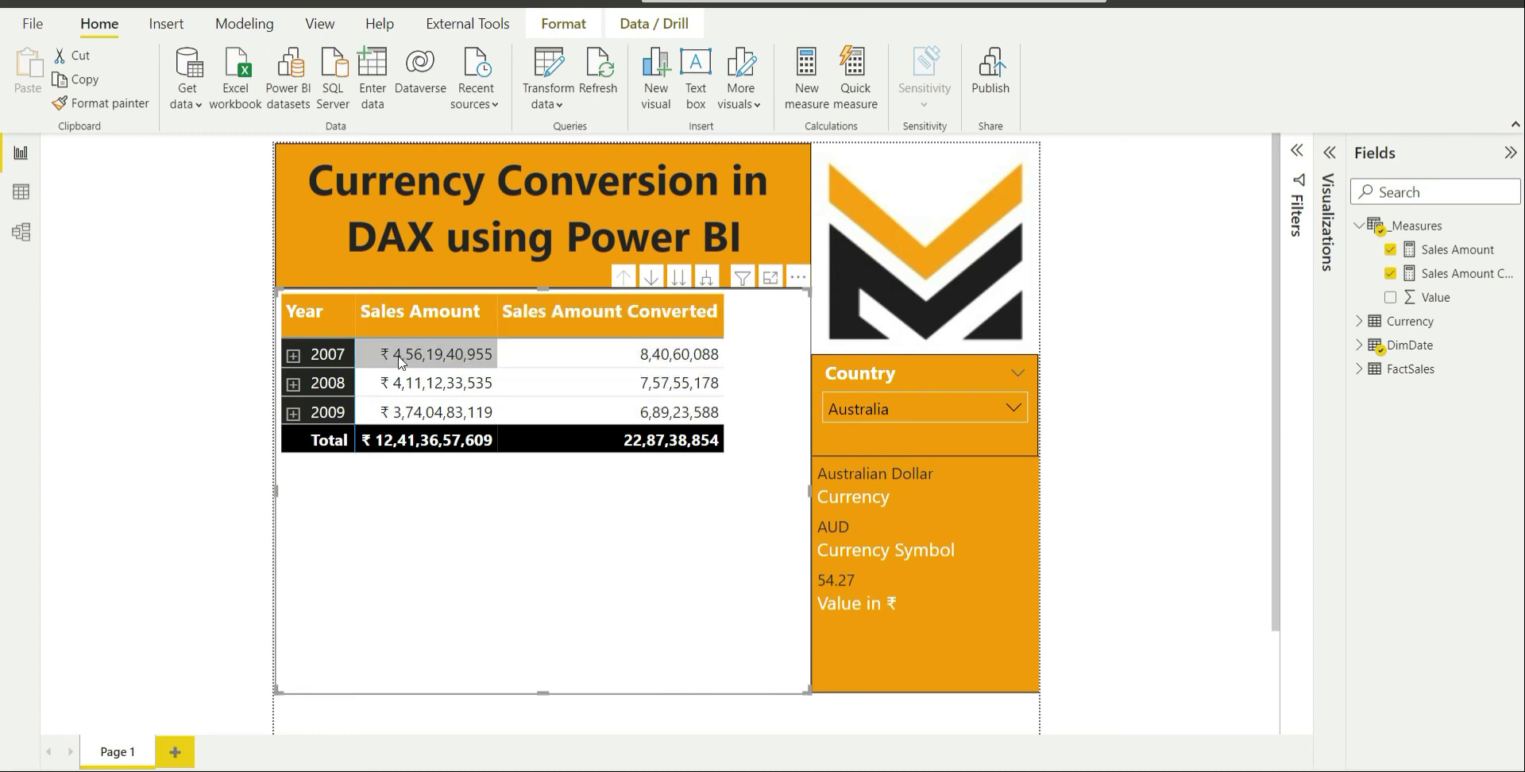
pyautogui.click(738, 770)
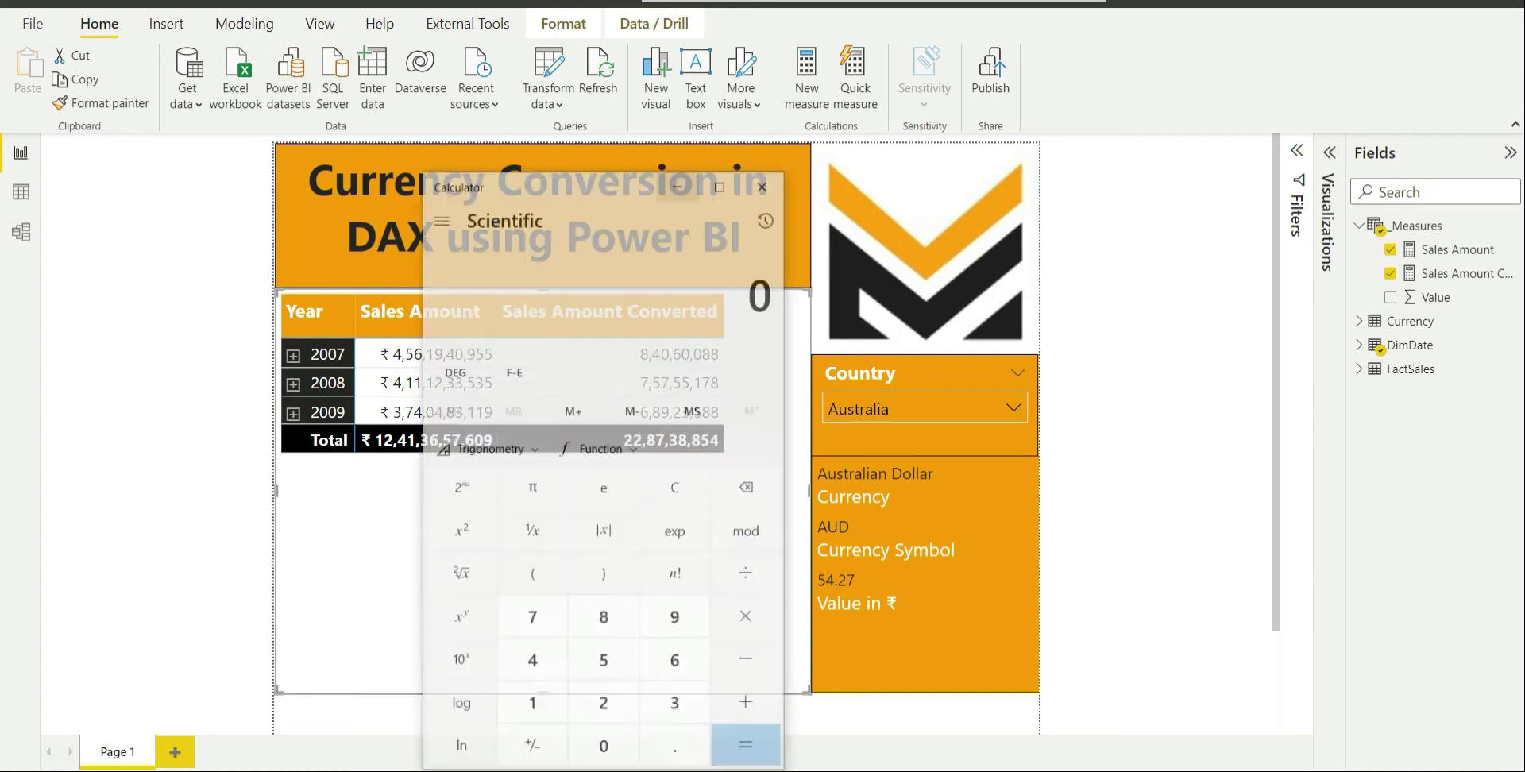
pyautogui.moveTo(533, 140); pyautogui.dragTo(871, 138)
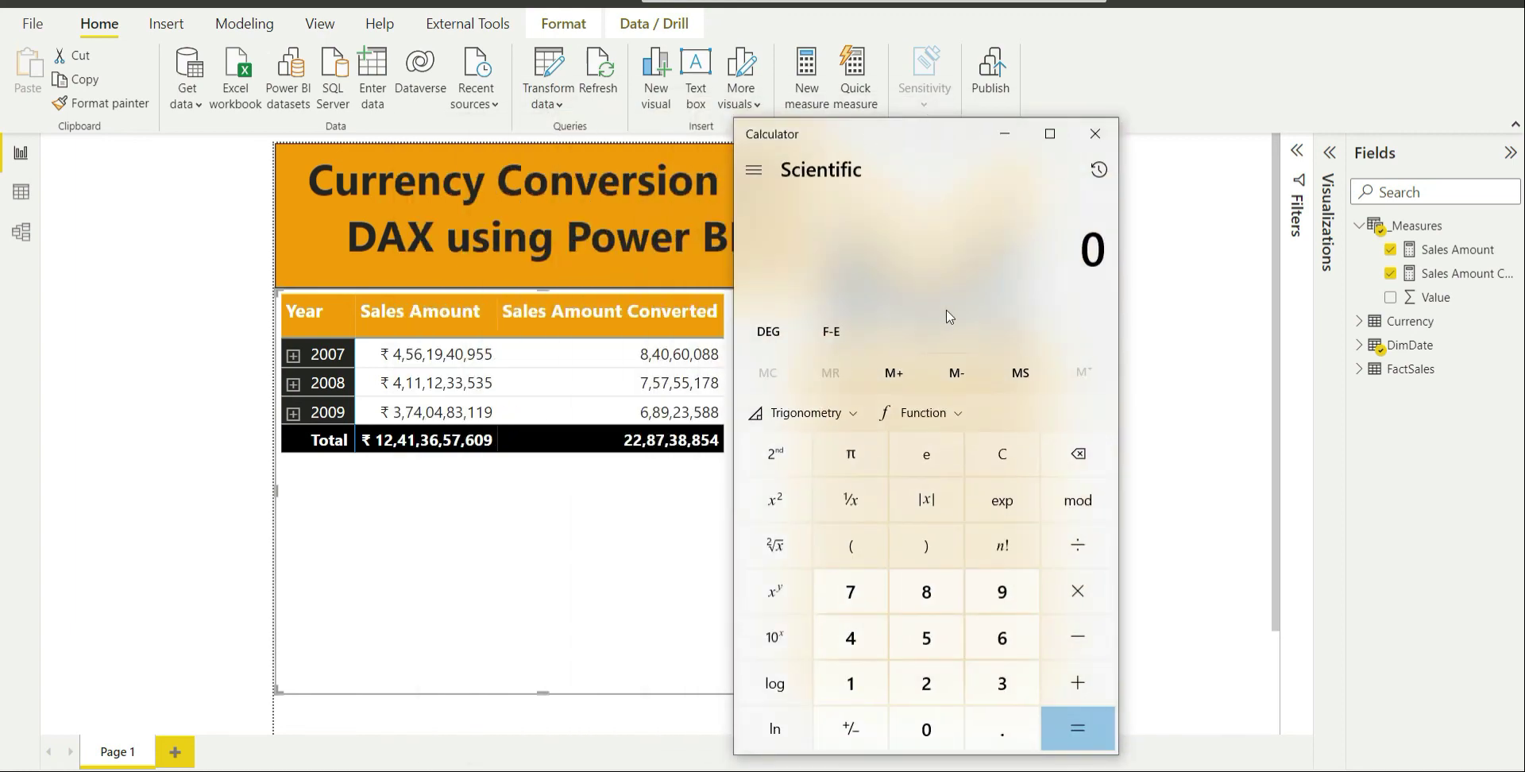
pyautogui.write('456')
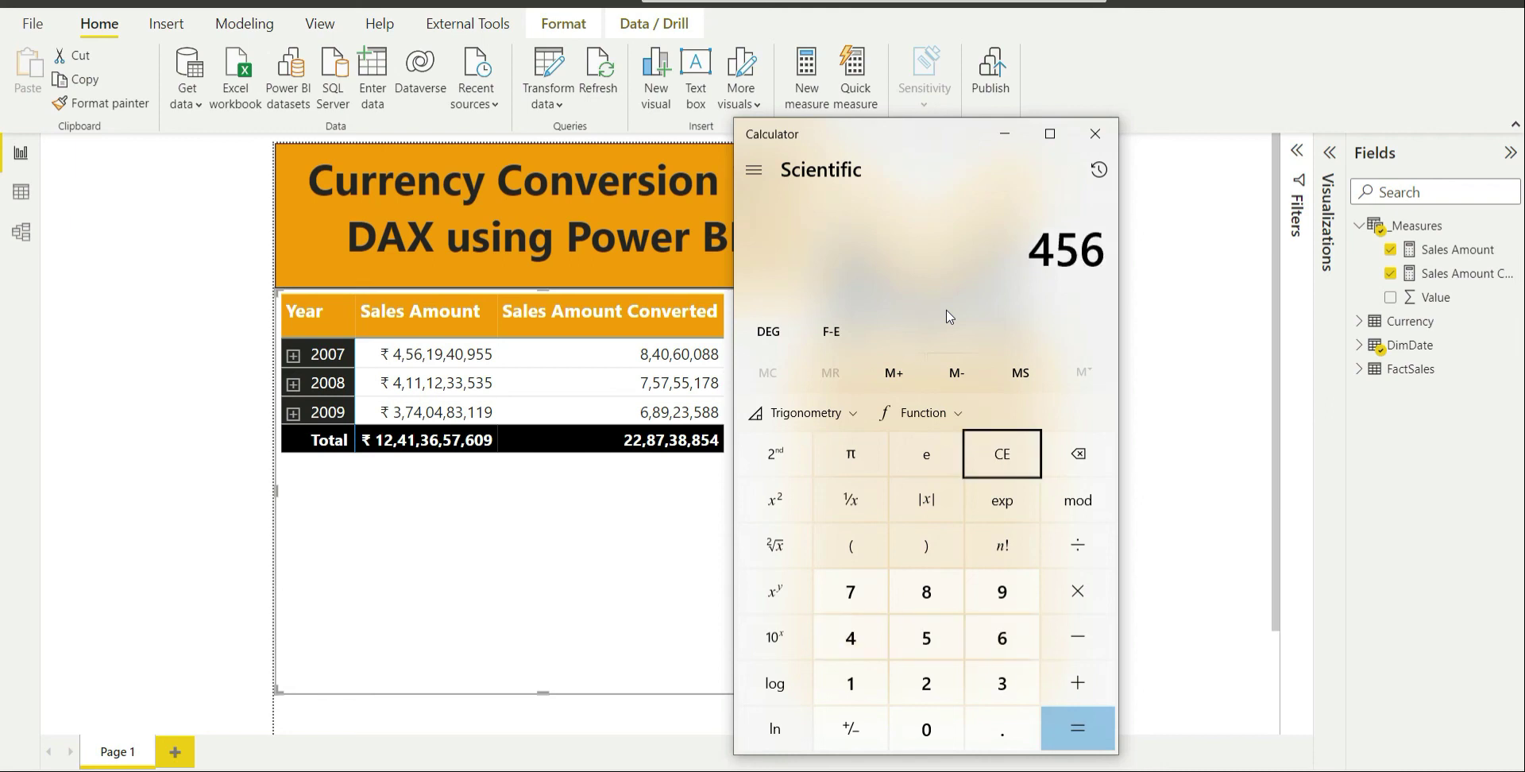
pyautogui.write('19')
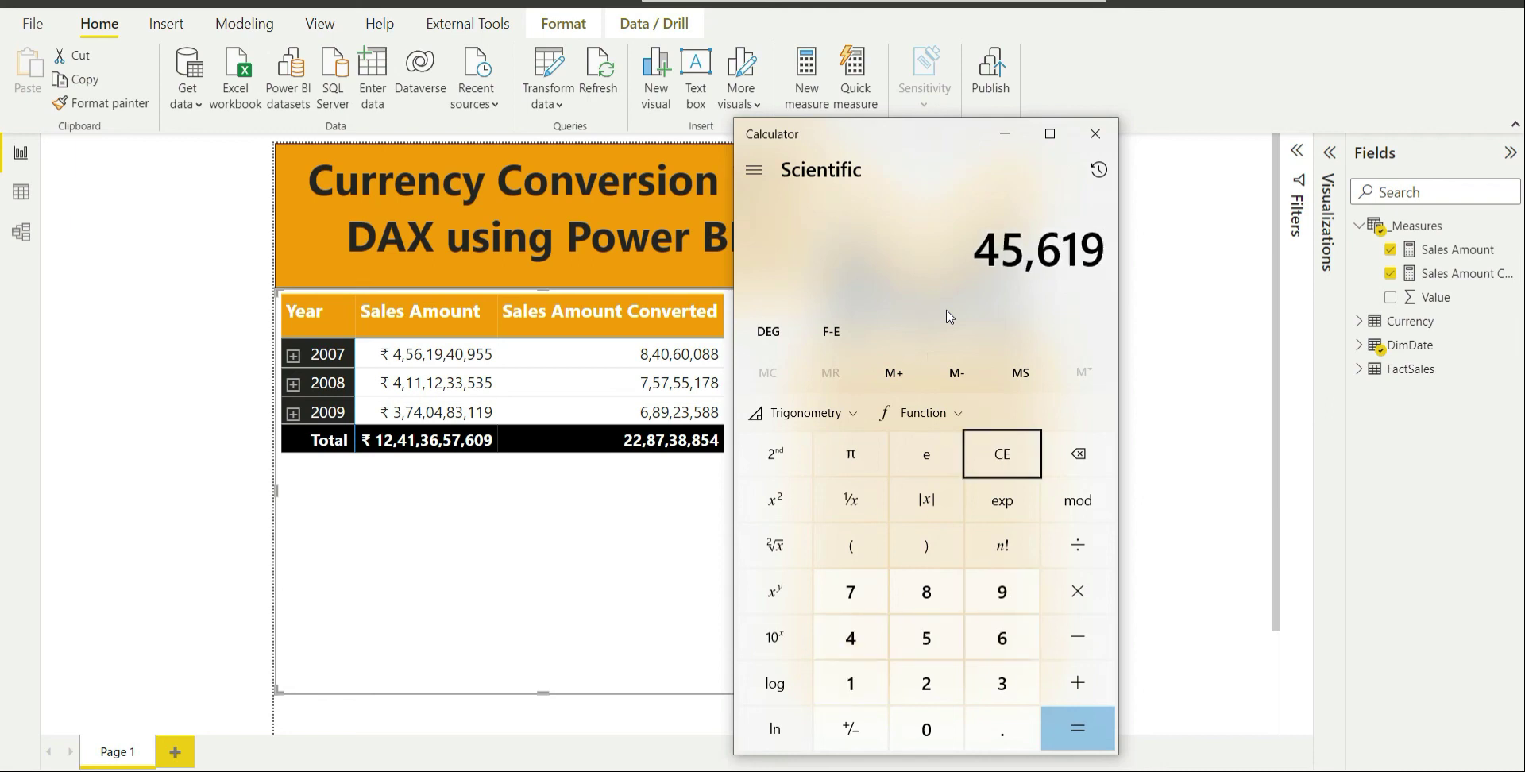
pyautogui.write('409')
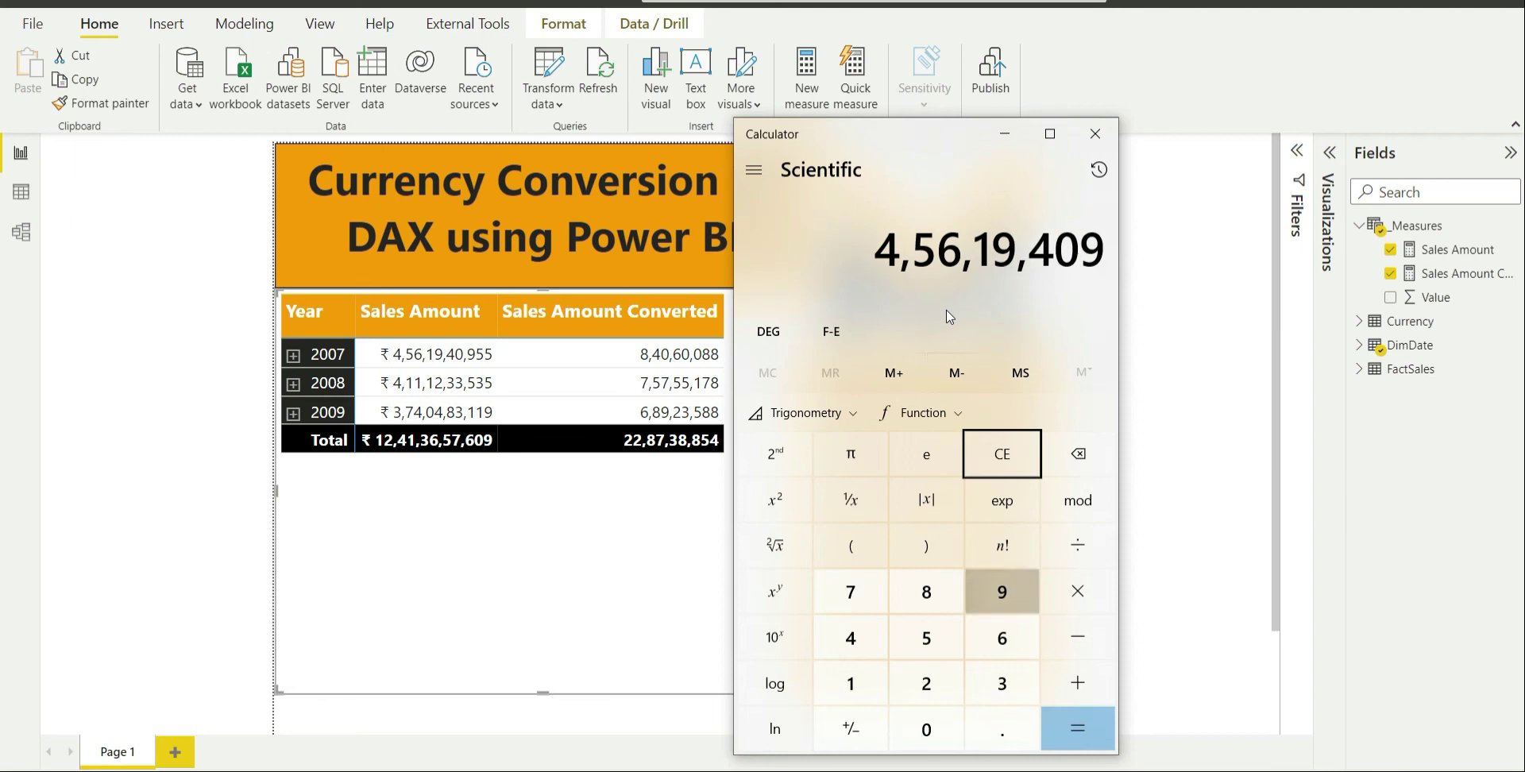
pyautogui.write('55/')
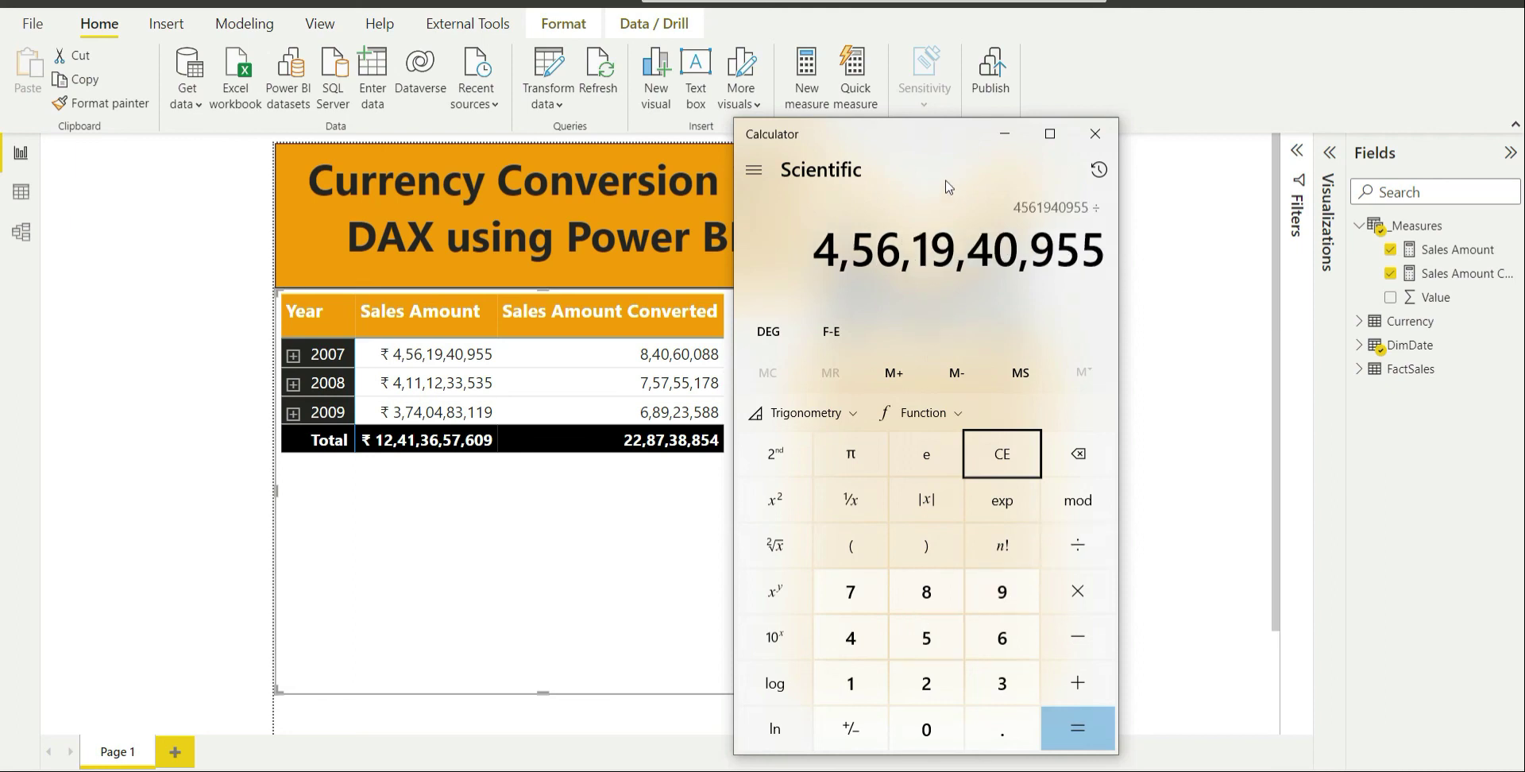
pyautogui.moveTo(934, 143); pyautogui.dragTo(635, 119)
pyautogui.write('54.27')
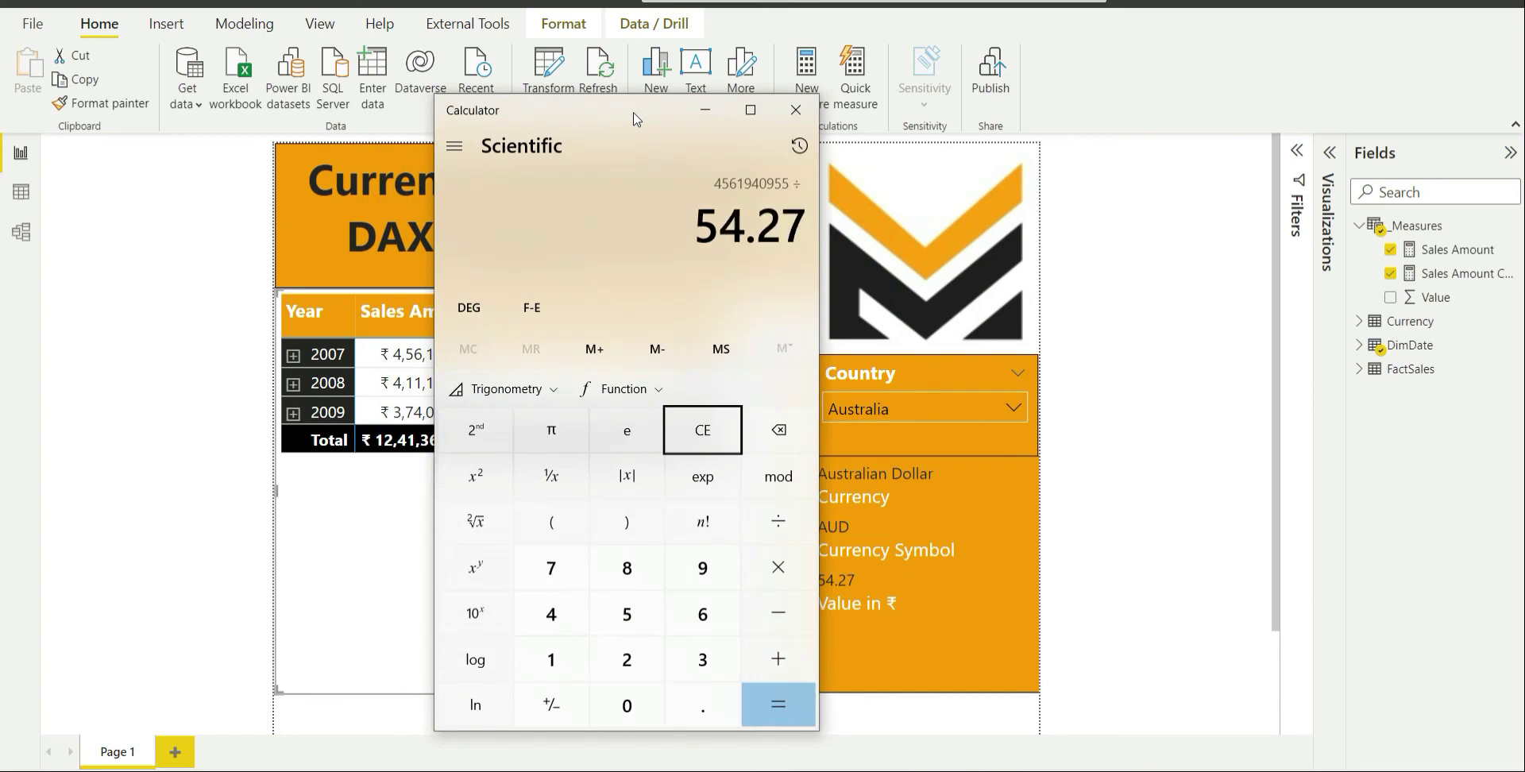
pyautogui.press('Return')
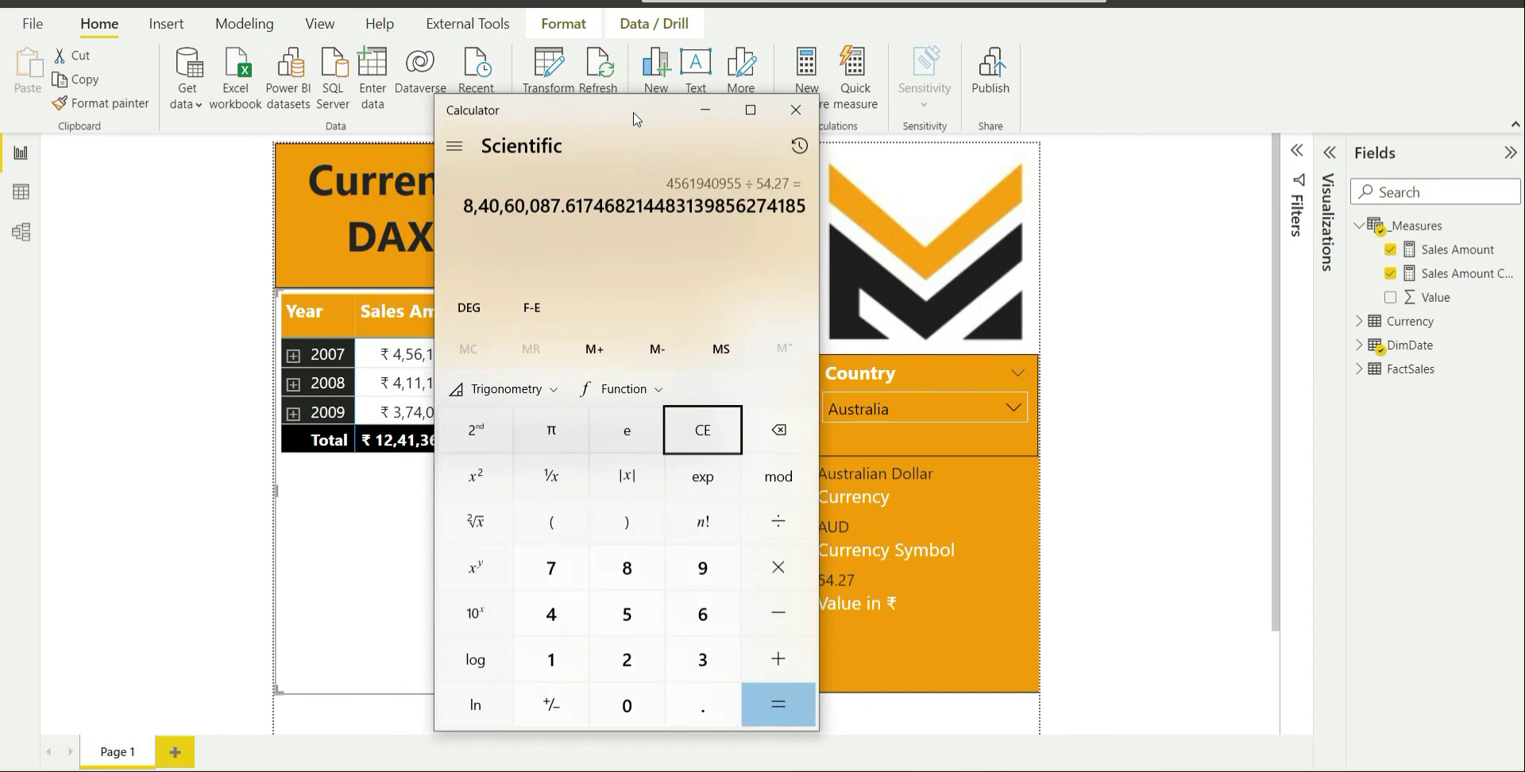
pyautogui.moveTo(621, 117); pyautogui.dragTo(990, 101)
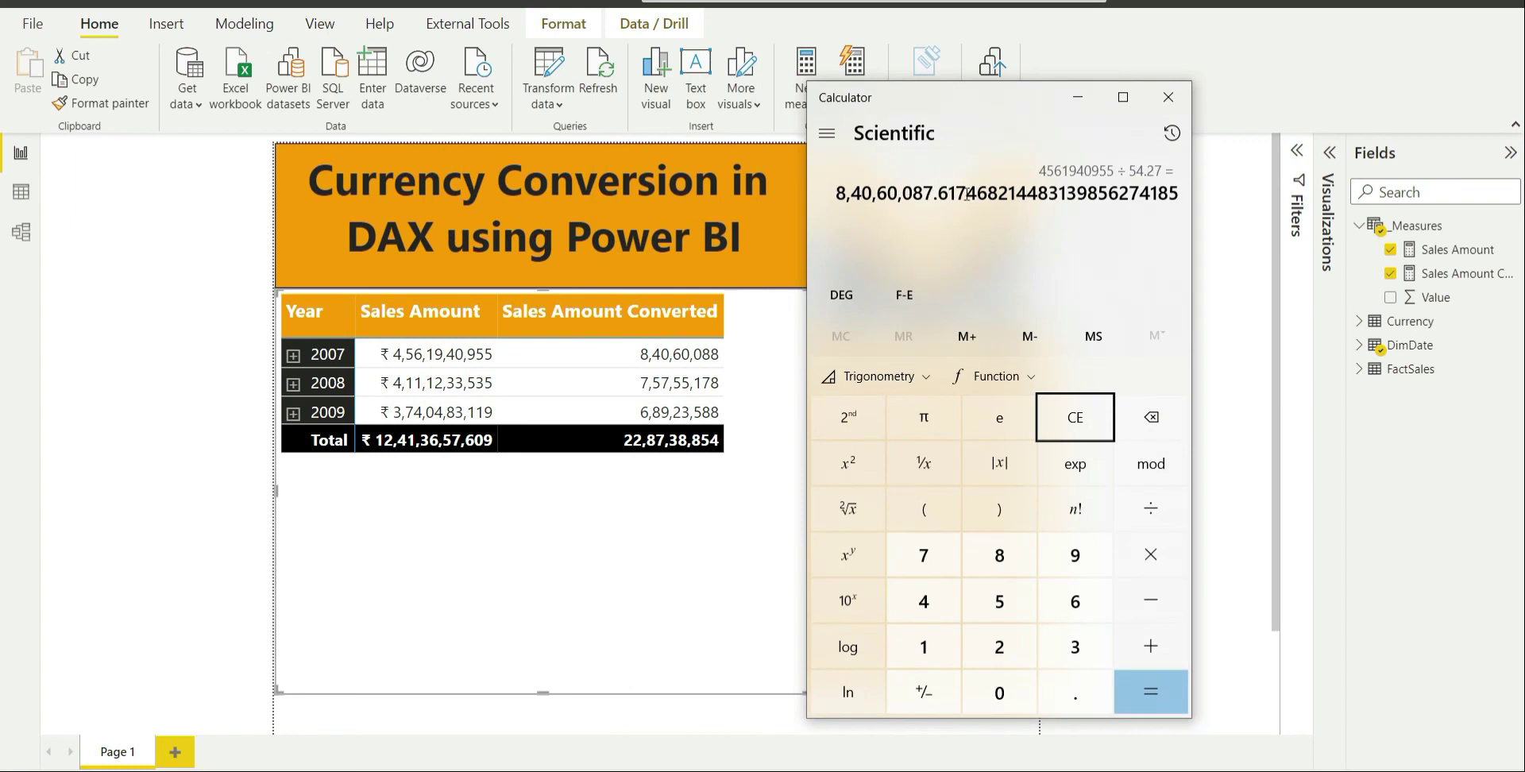
pyautogui.click(1078, 96)
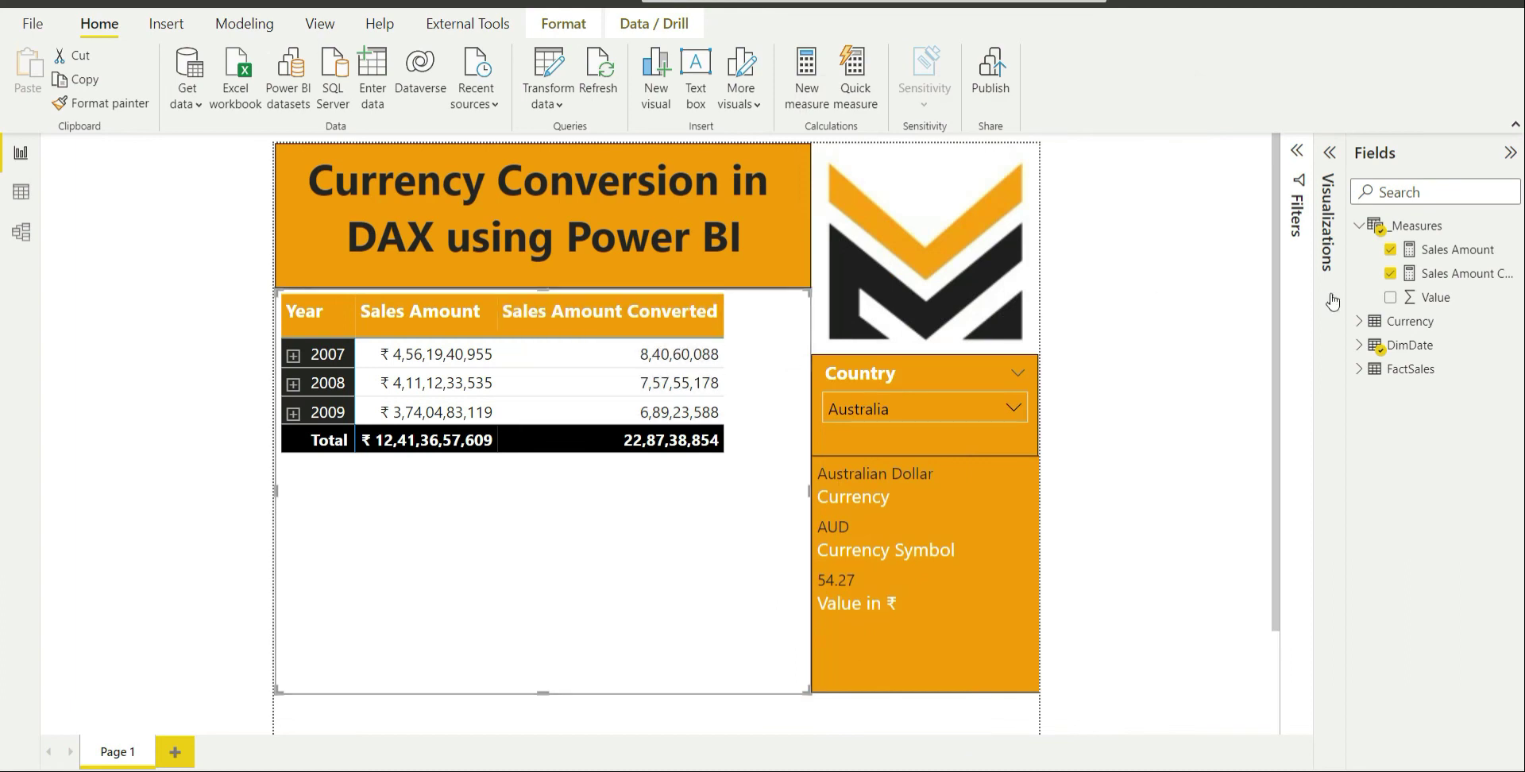
# Review the DAX and number format settings of the Sales Amount and Sales Amount Converted measures
pyautogui.click(1466, 257)
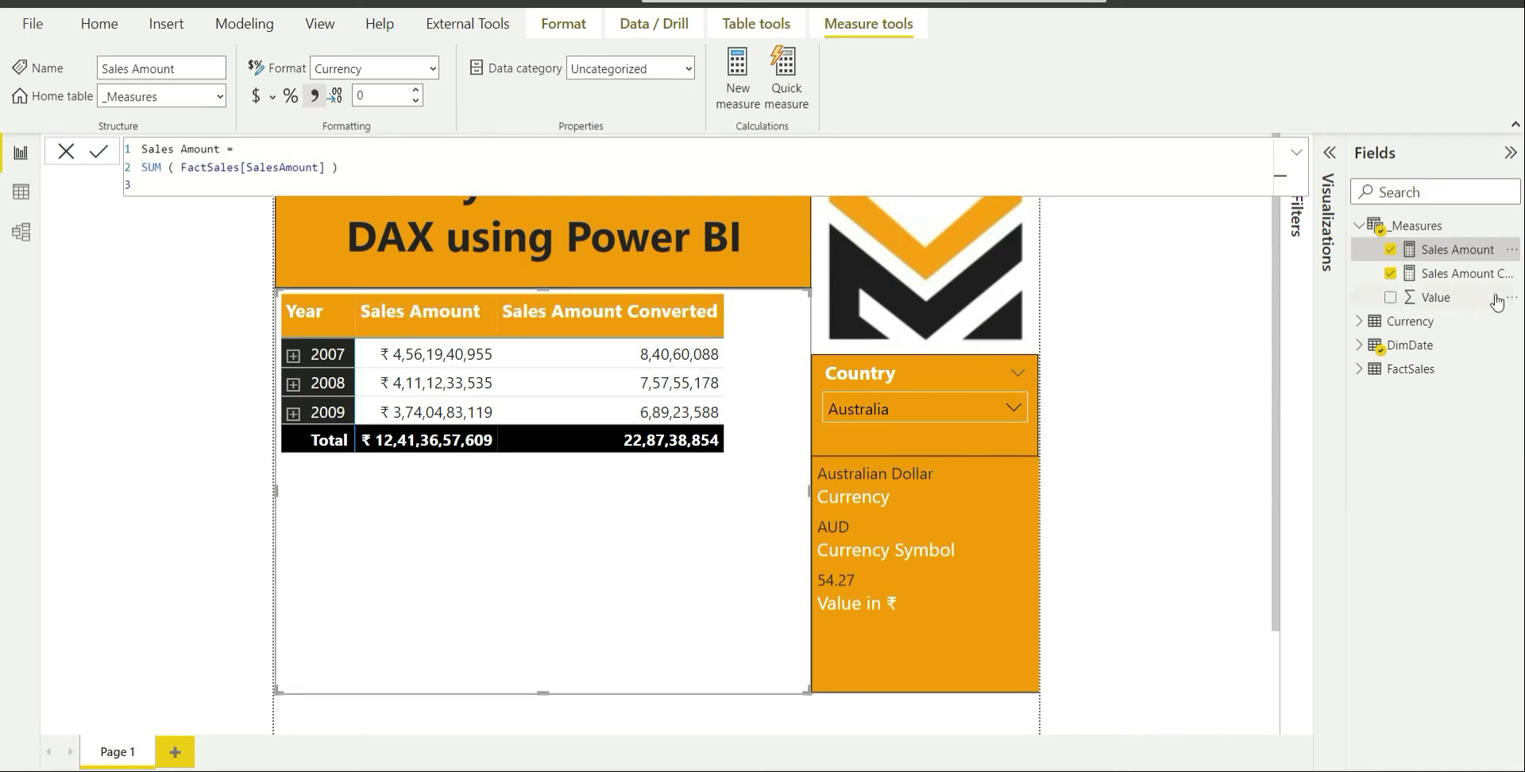
pyautogui.click(1458, 273)
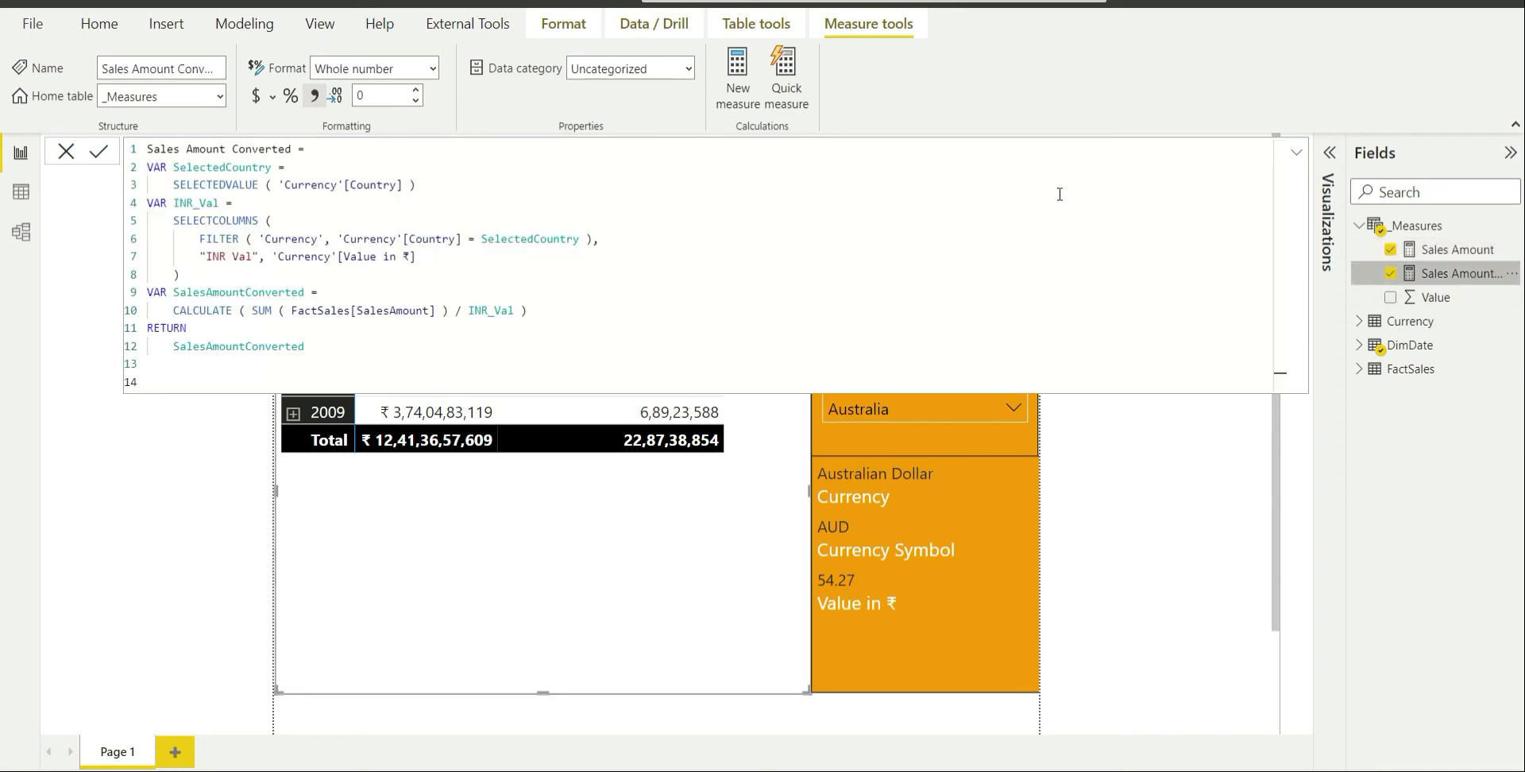
pyautogui.click(316, 97)
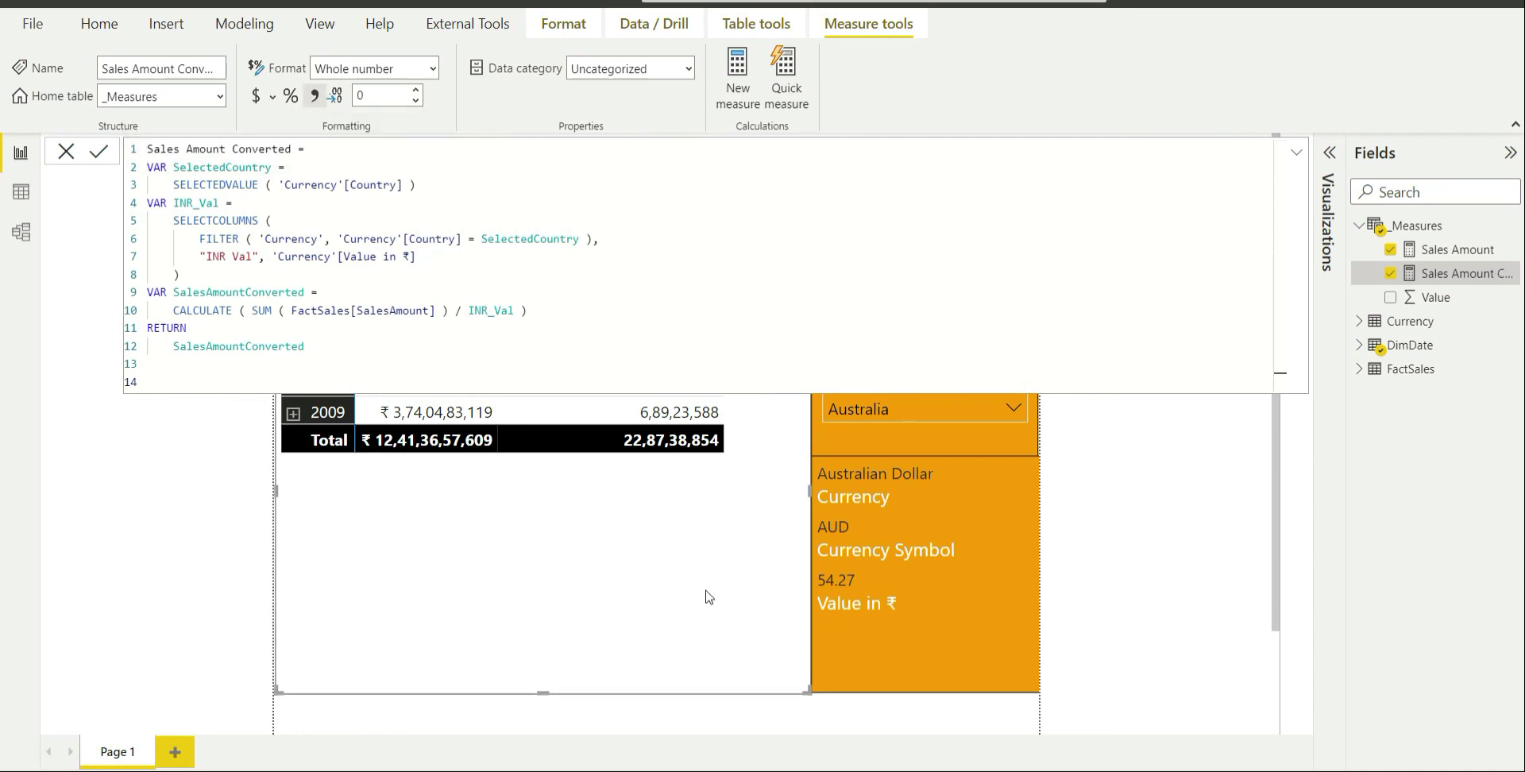
pyautogui.click(1049, 564)
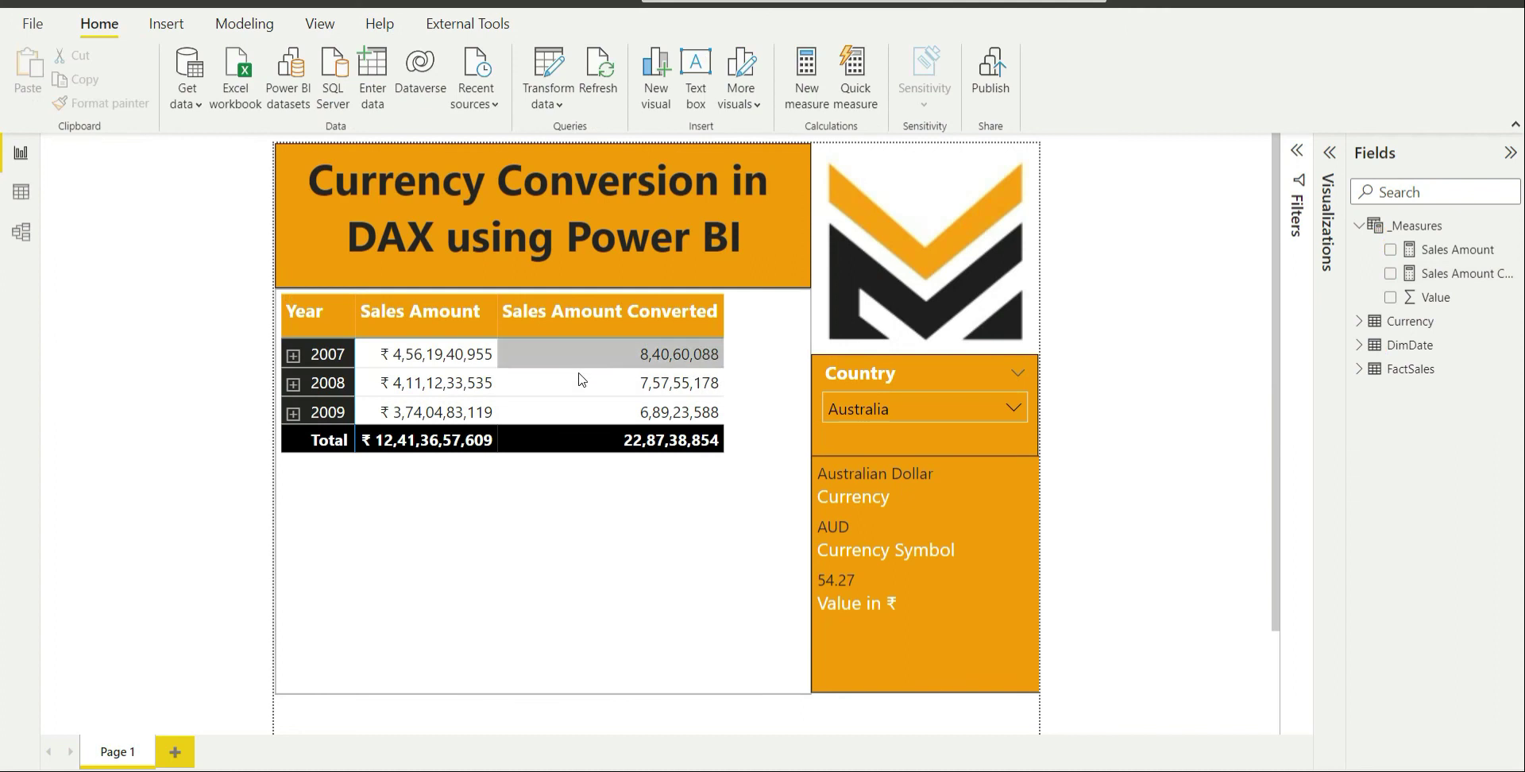
# Set the Country slicer to The United States
pyautogui.click(937, 410)
pyautogui.scroll(-1, 923, 364)
pyautogui.scroll(-5, 924, 365)
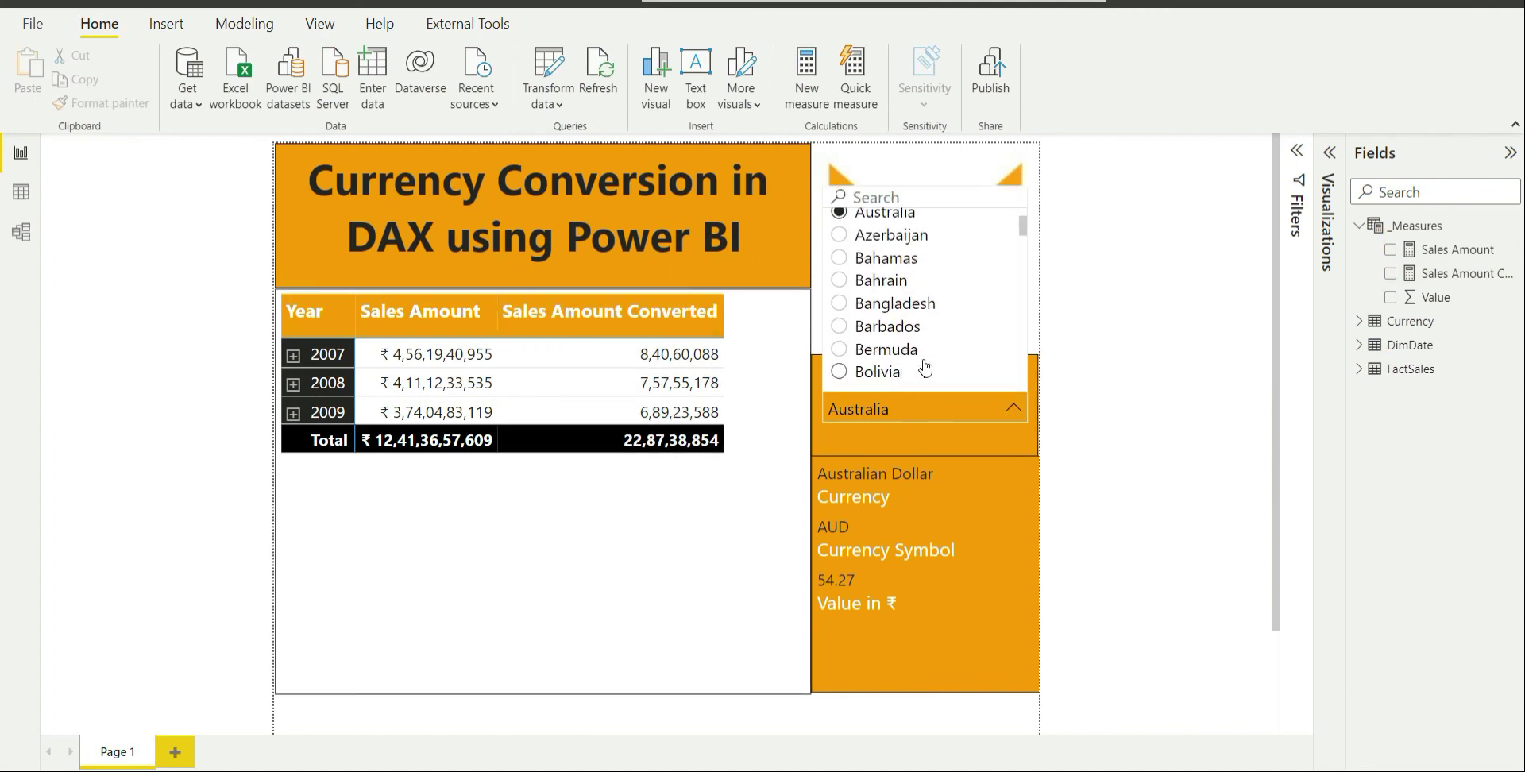
pyautogui.scroll(-8, 925, 367)
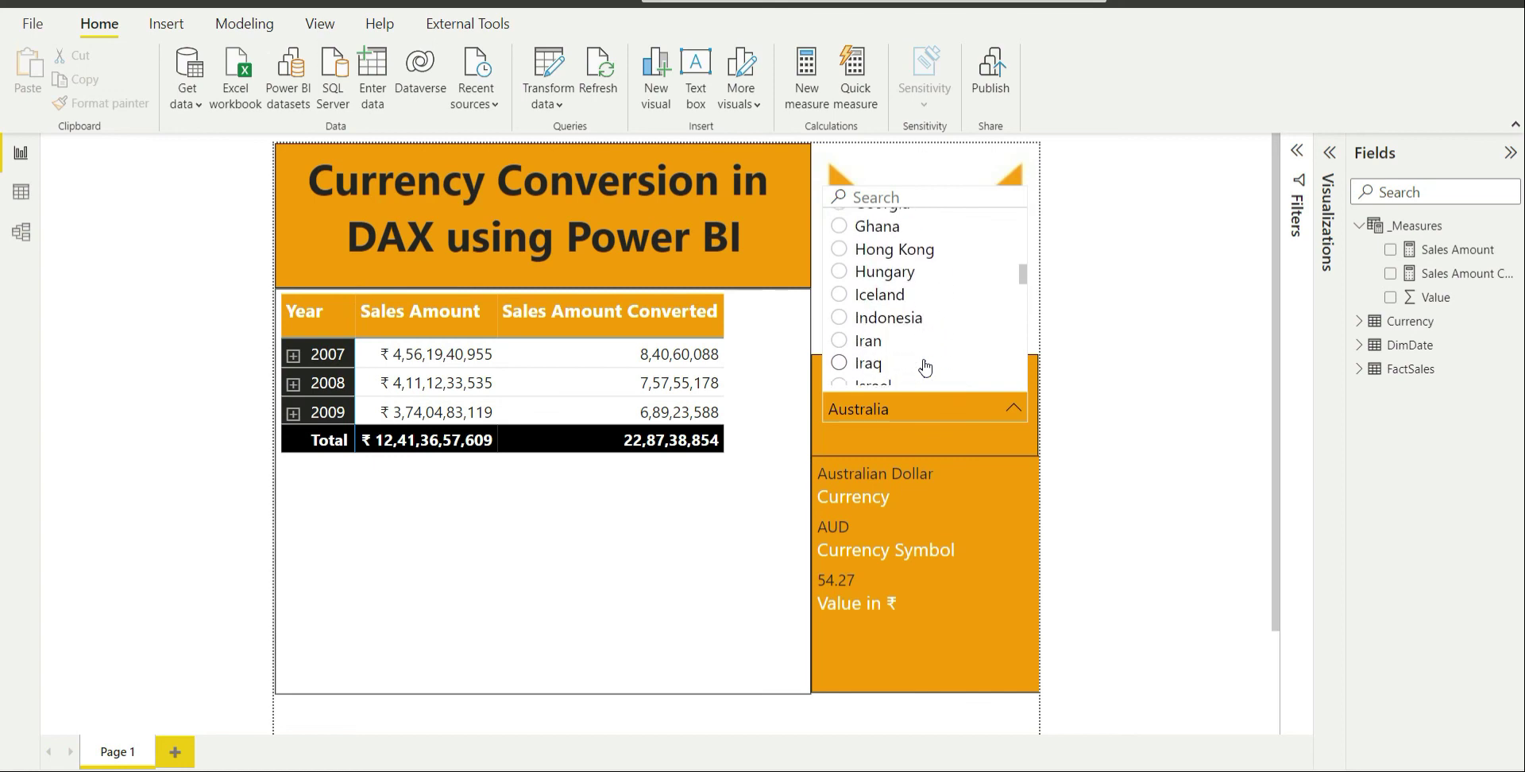
pyautogui.scroll(-8, 925, 367)
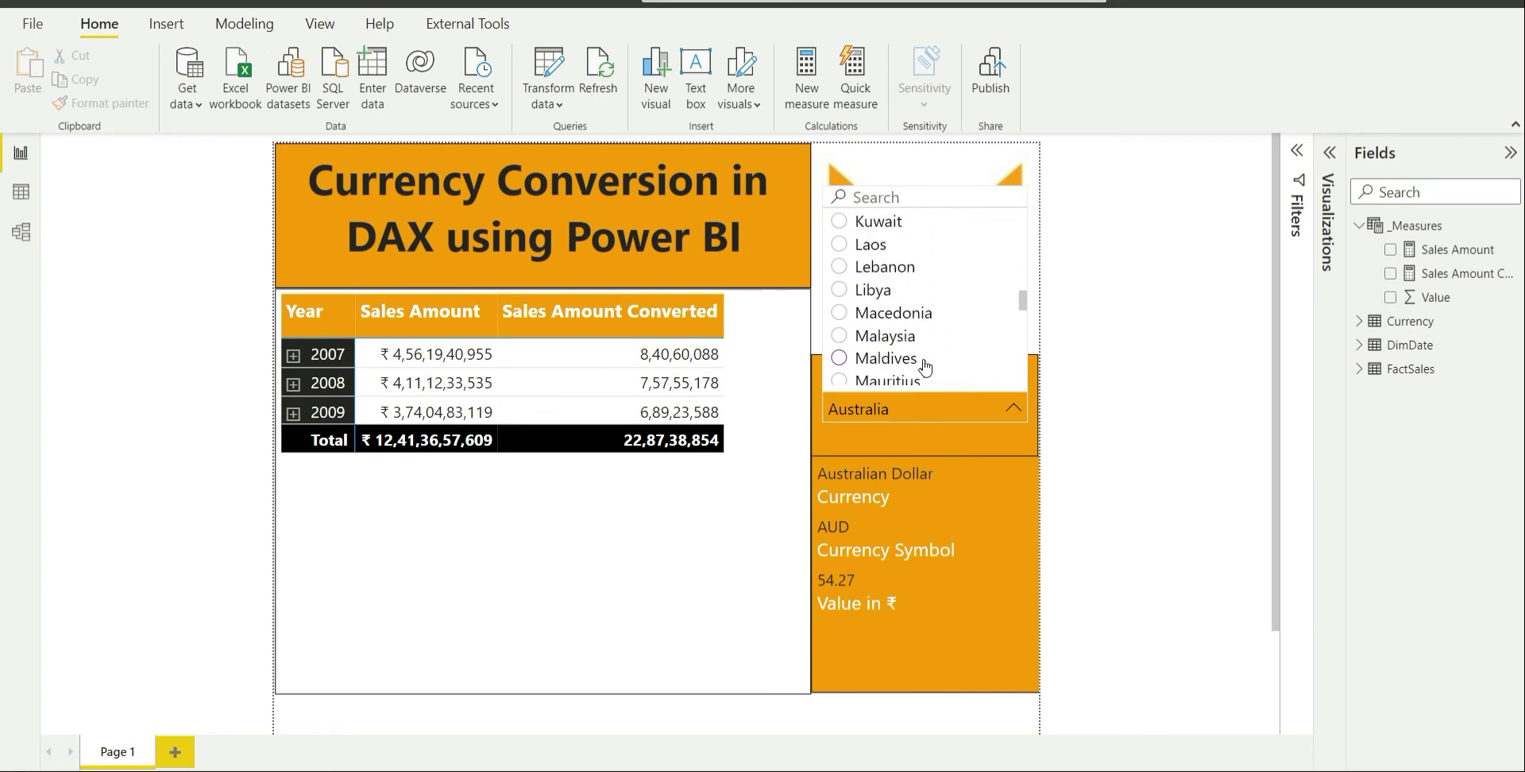
pyautogui.scroll(-7, 925, 366)
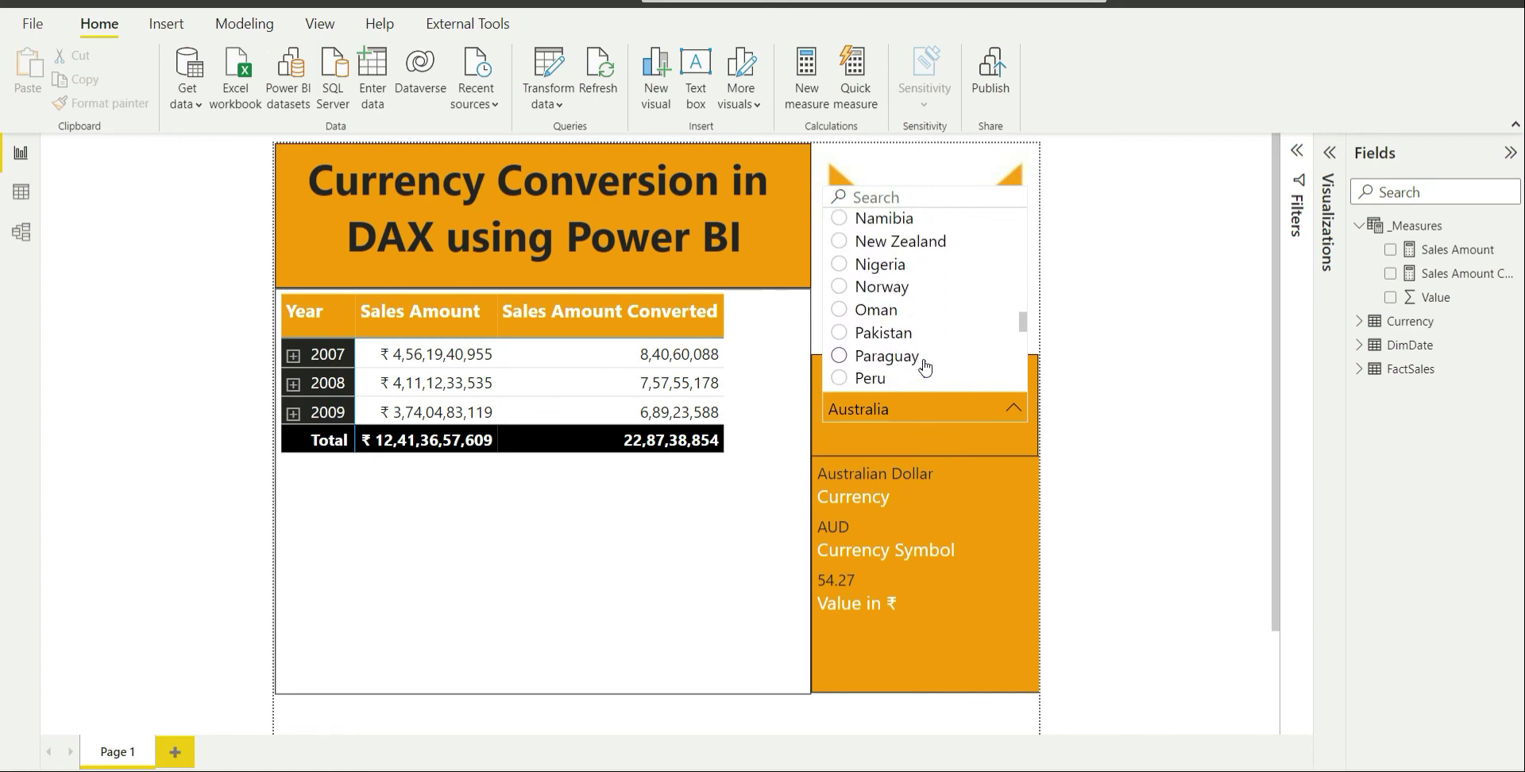
pyautogui.scroll(-1, 926, 367)
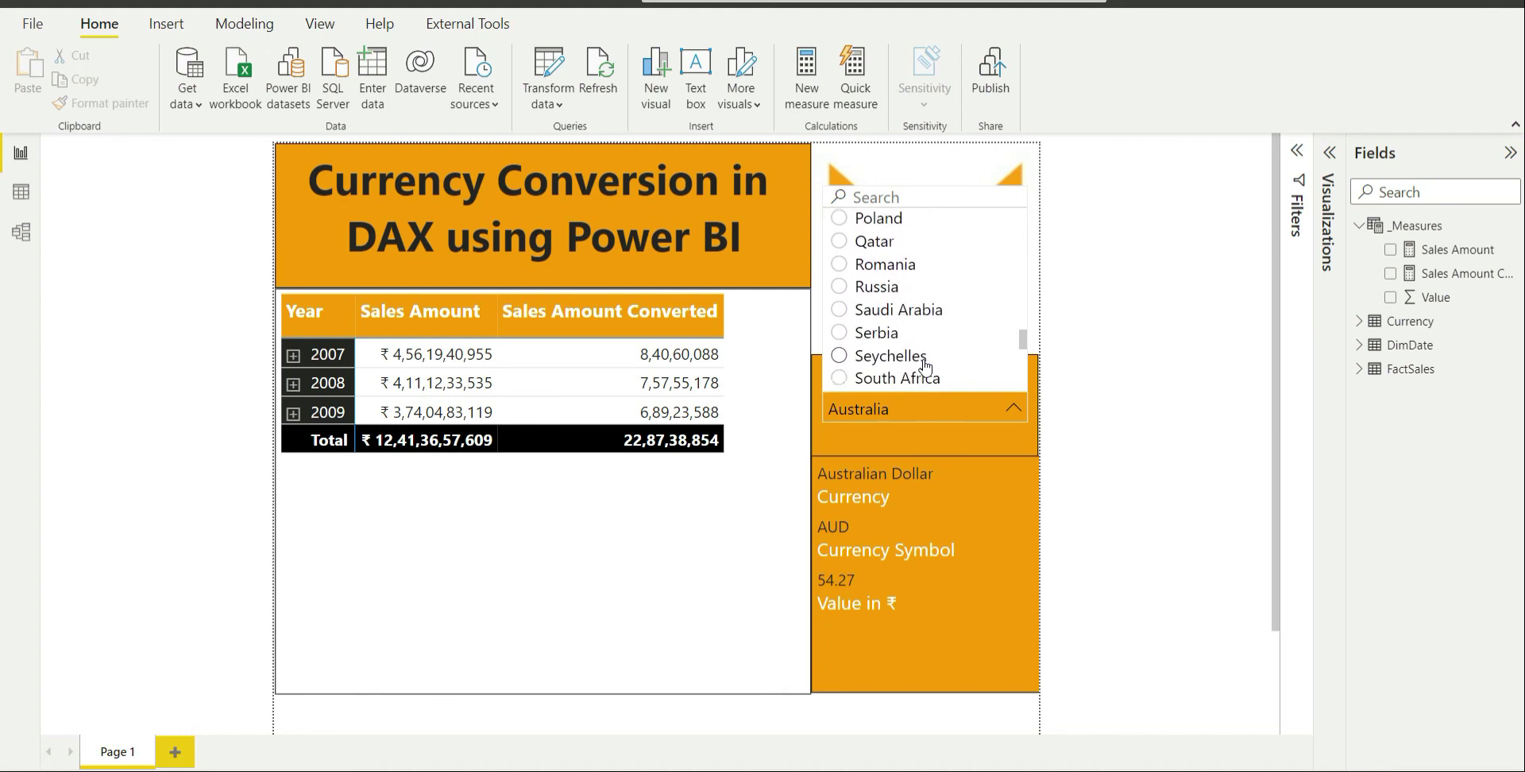
pyautogui.scroll(-3, 961, 361)
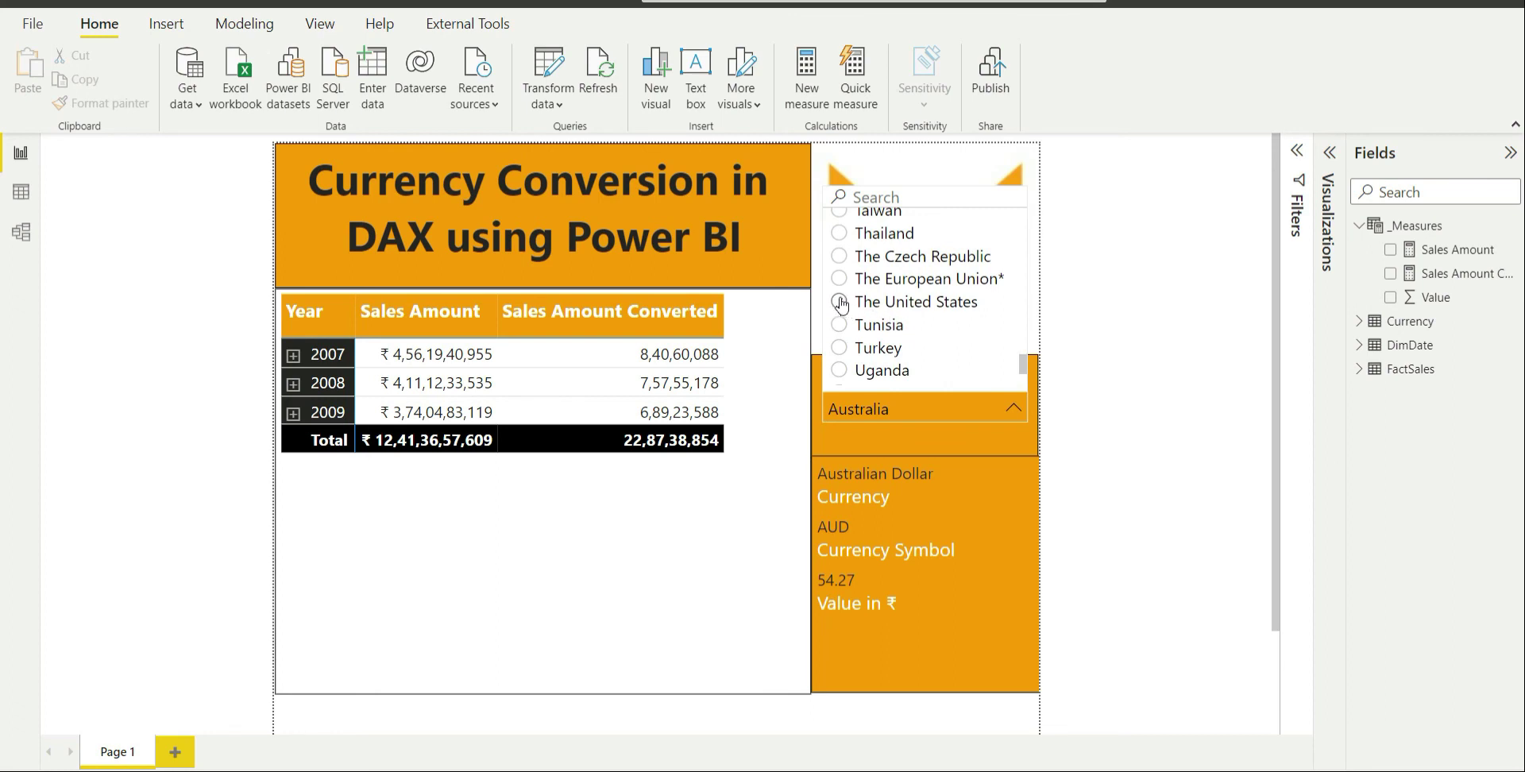
pyautogui.click(838, 302)
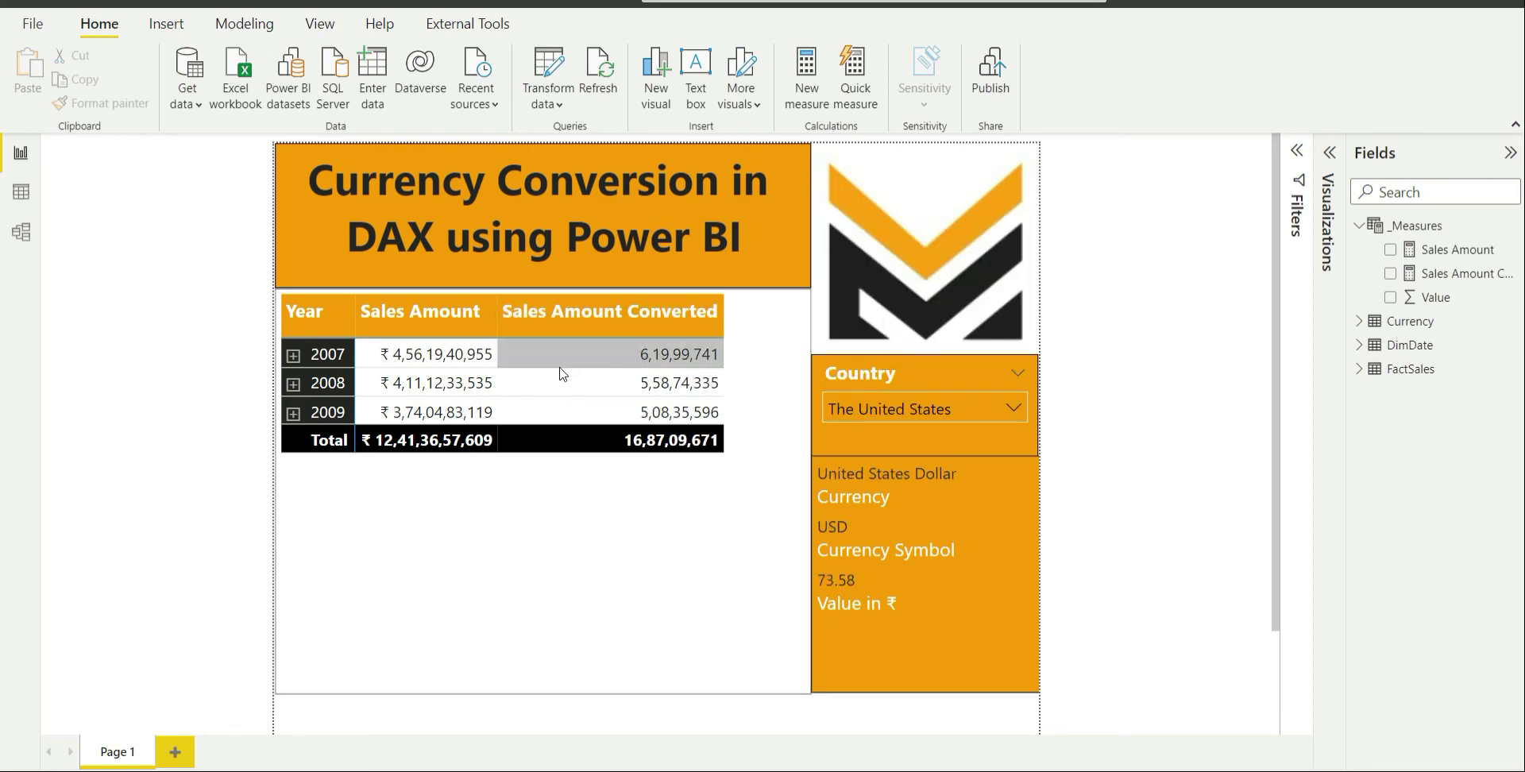